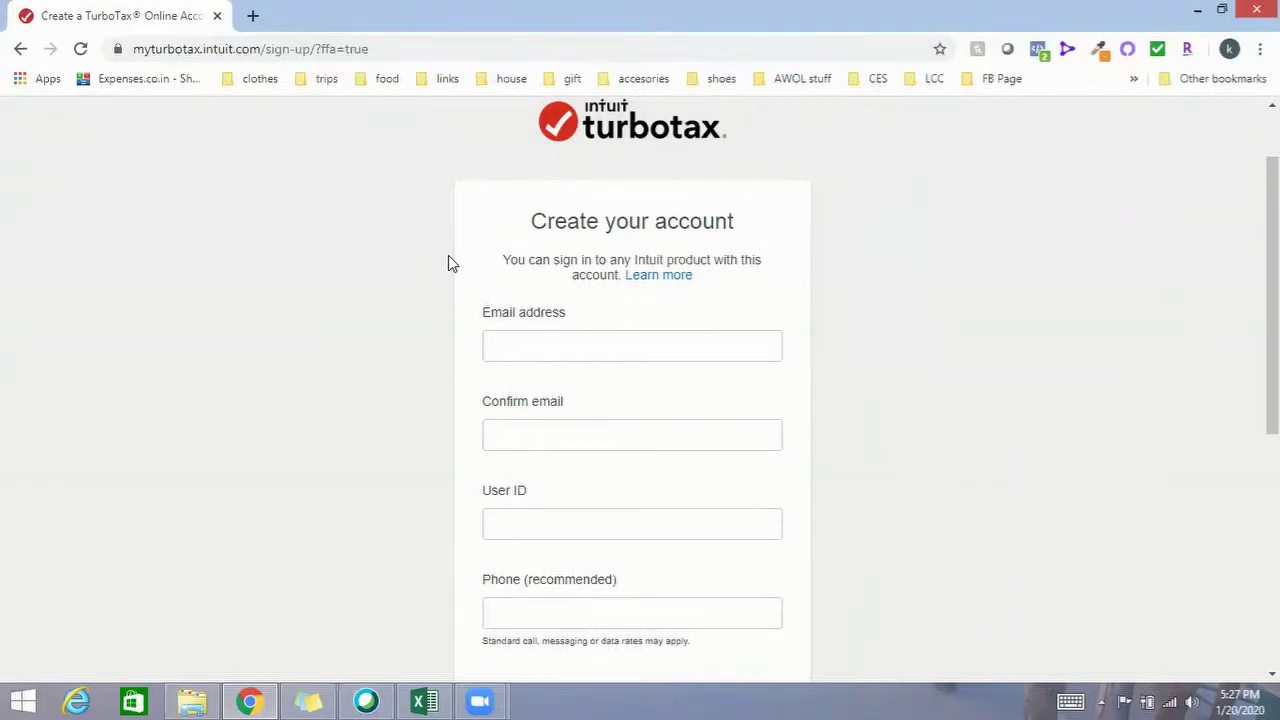
Scroll through the Create your account form to finish sign-up
{"action": "scroll", "coordinate": [457, 240], "scroll_direction": "down", "scroll_amount": 1}
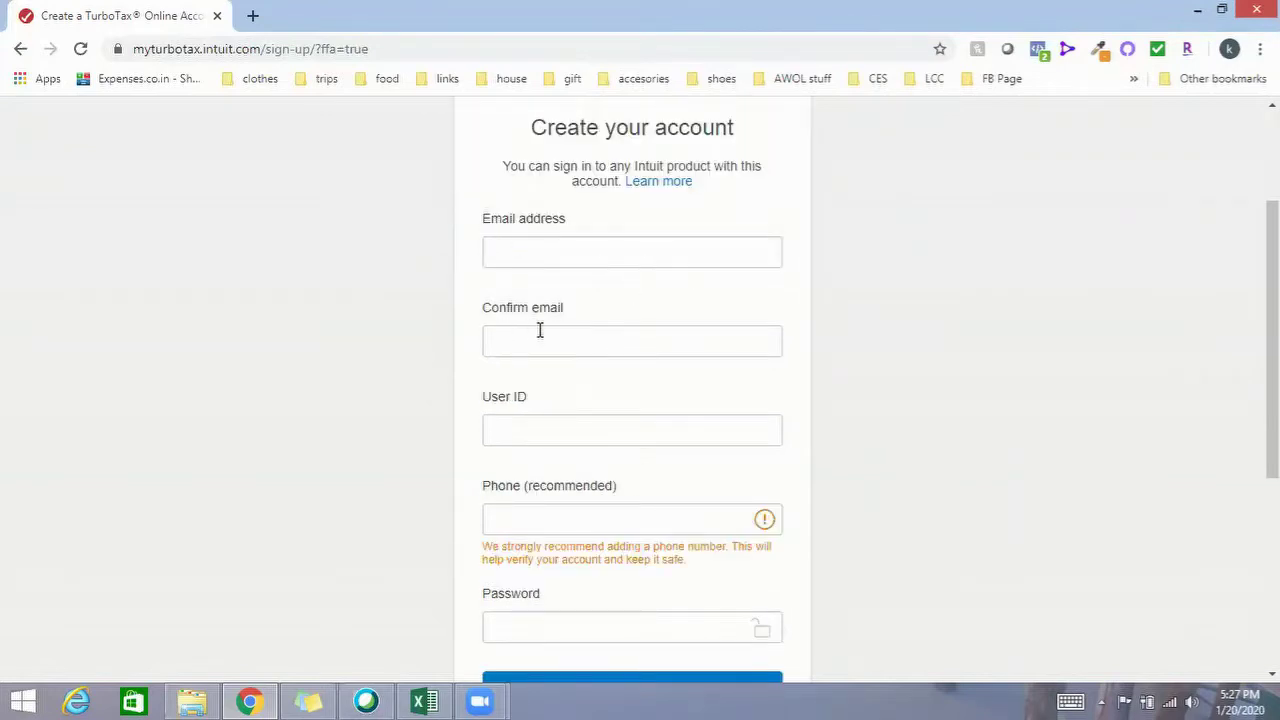
{"action": "scroll", "coordinate": [600, 428], "scroll_direction": "down", "scroll_amount": 1}
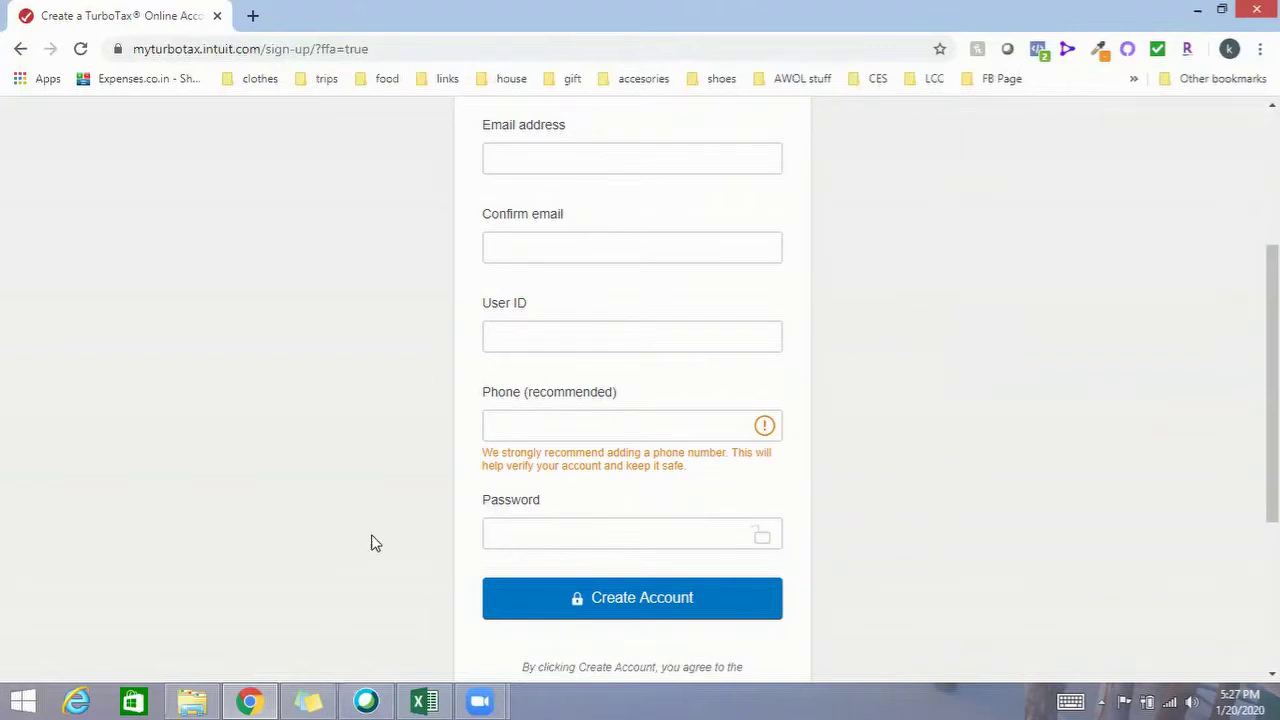
{"action": "scroll", "coordinate": [422, 428], "scroll_direction": "up", "scroll_amount": 1}
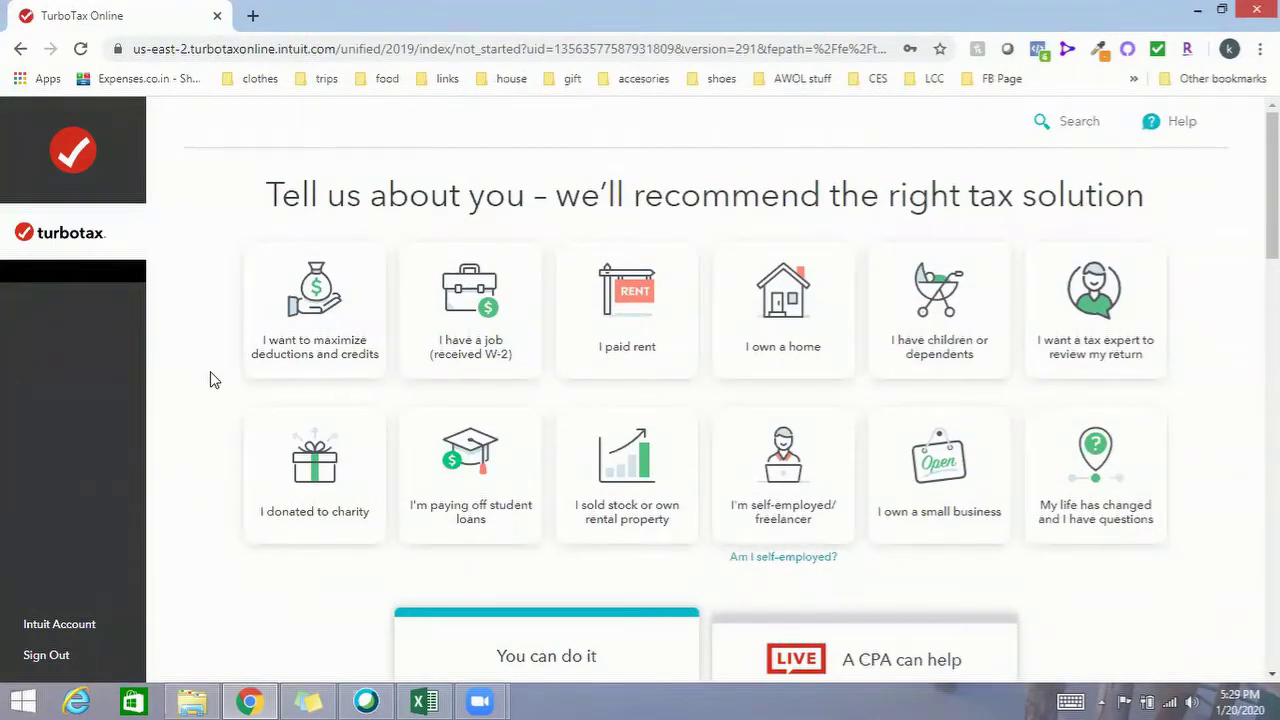
Mark owning a small business, maximizing deductions, a W-2 job and paid rent
{"action": "left_click", "coordinate": [928, 460]}
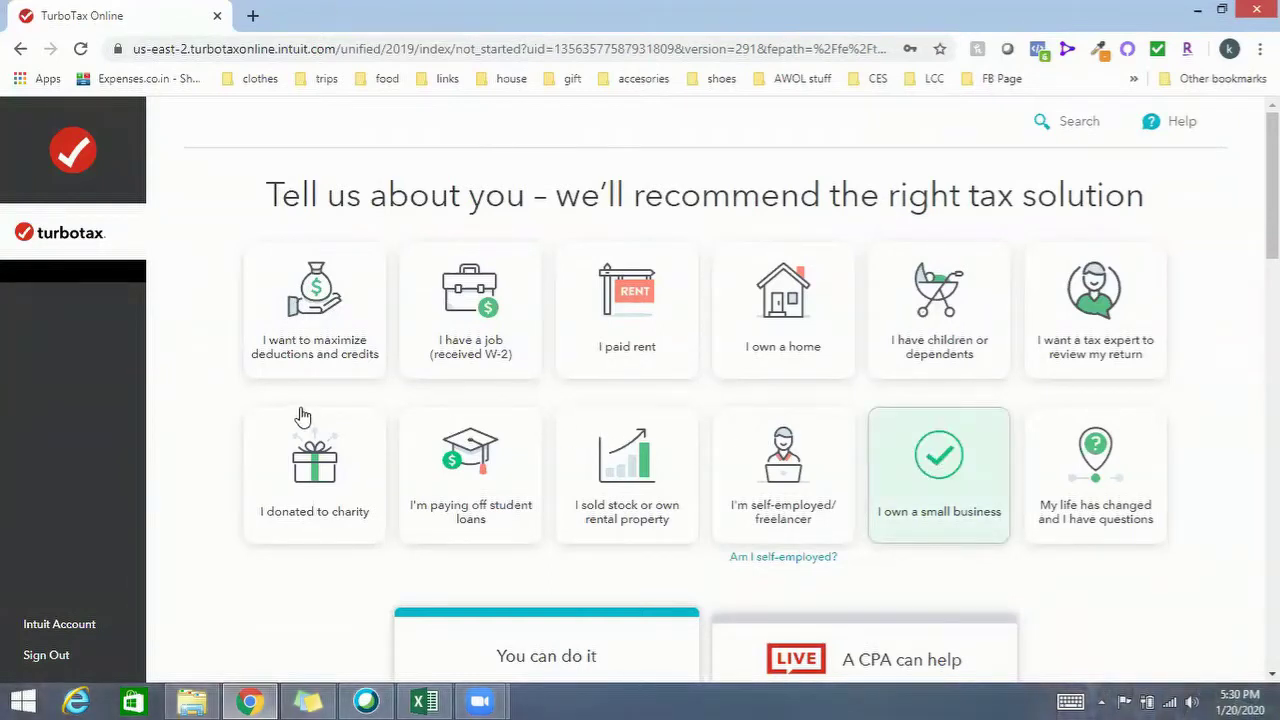
{"action": "left_click", "coordinate": [322, 312]}
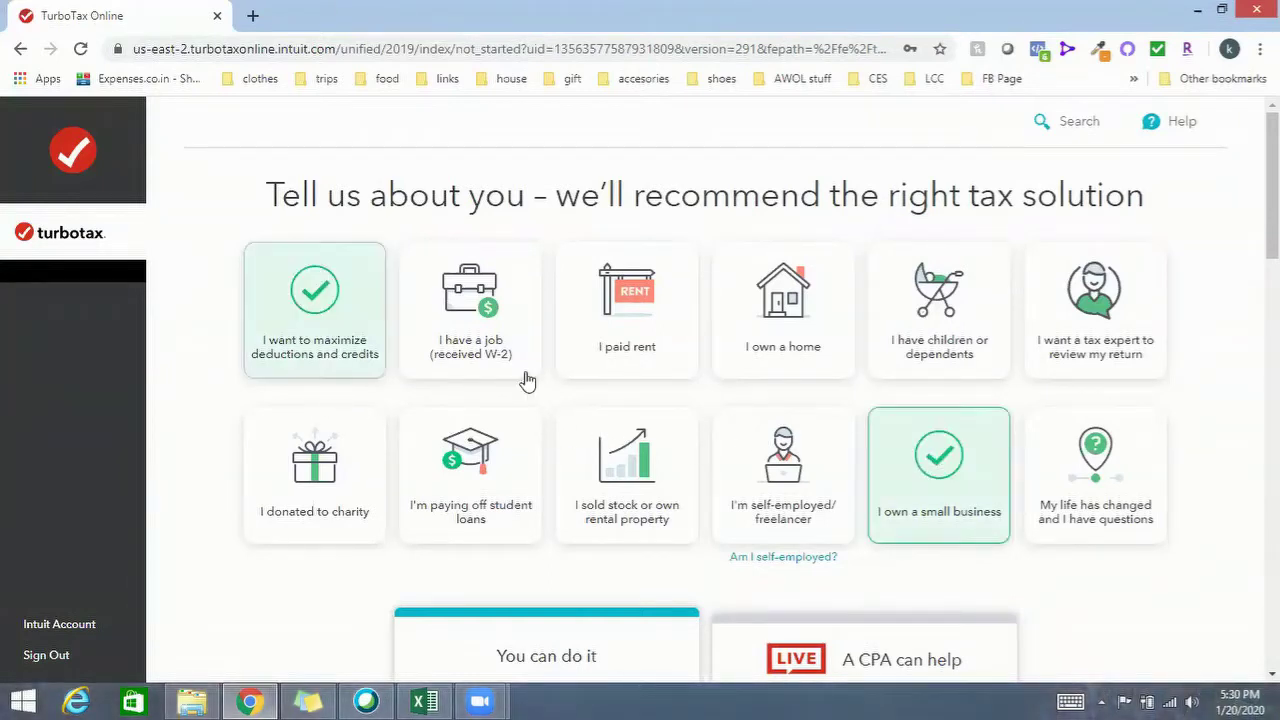
{"action": "left_click", "coordinate": [508, 262]}
{"action": "left_click", "coordinate": [656, 302]}
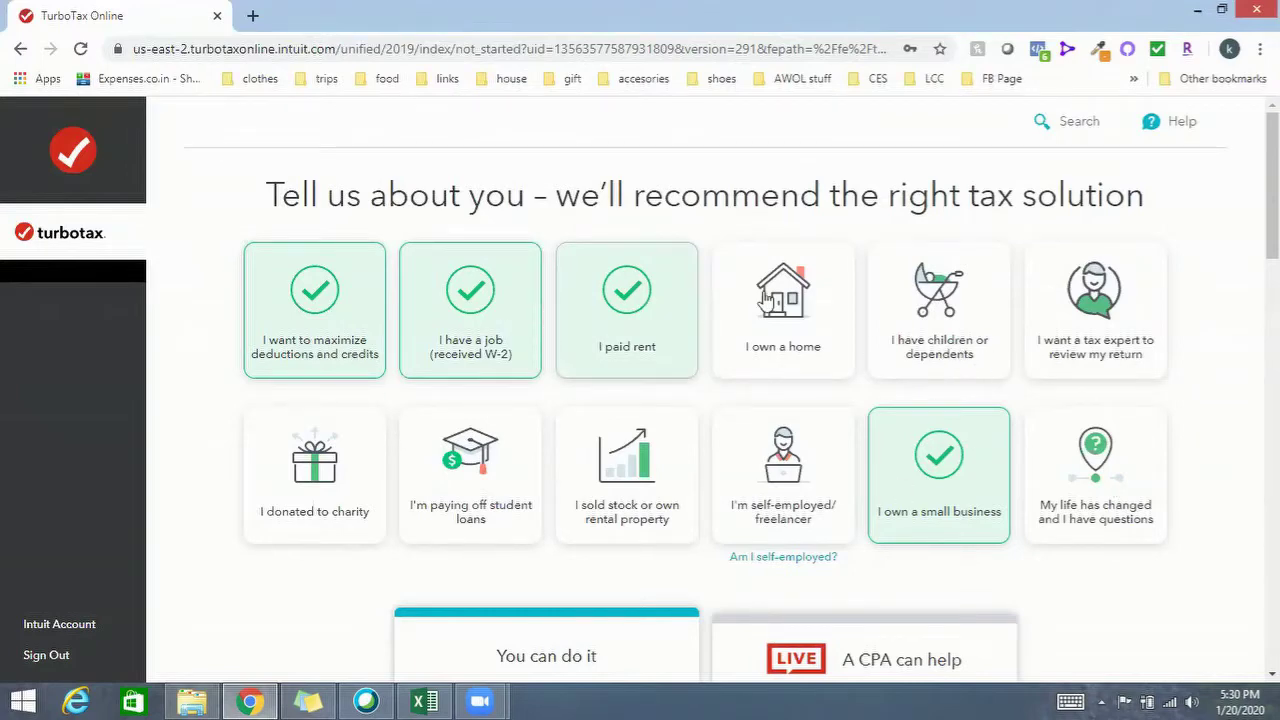
Choose the Free Edition to file for $0
{"action": "scroll", "coordinate": [913, 395], "scroll_direction": "down", "scroll_amount": 2}
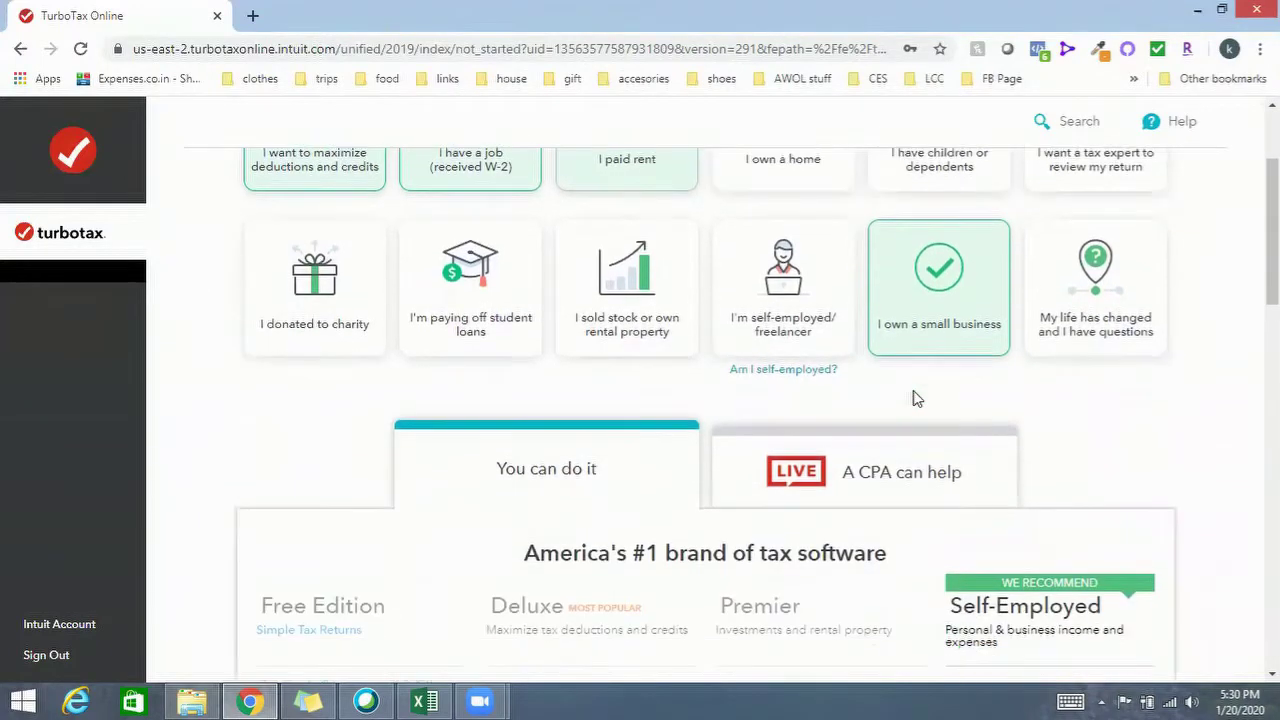
{"action": "scroll", "coordinate": [850, 380], "scroll_direction": "up", "scroll_amount": 2}
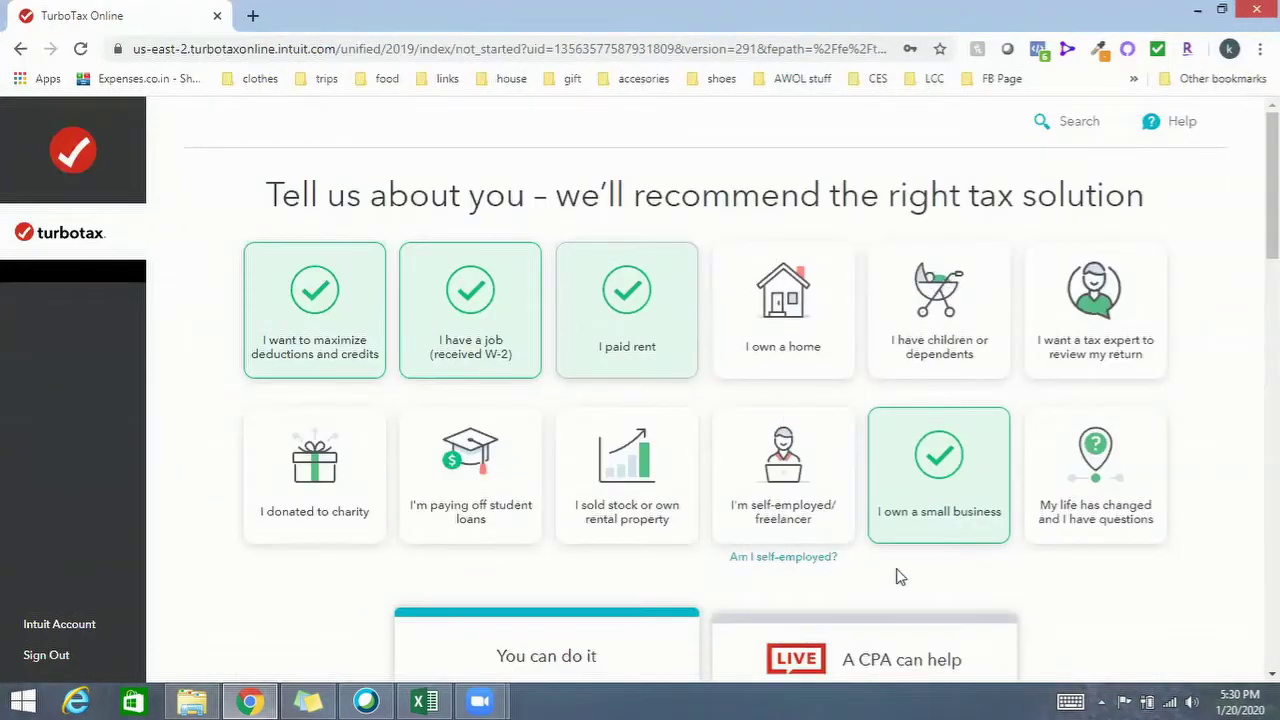
{"action": "scroll", "coordinate": [895, 573], "scroll_direction": "down", "scroll_amount": 2}
{"action": "scroll", "coordinate": [897, 568], "scroll_direction": "down", "scroll_amount": 3}
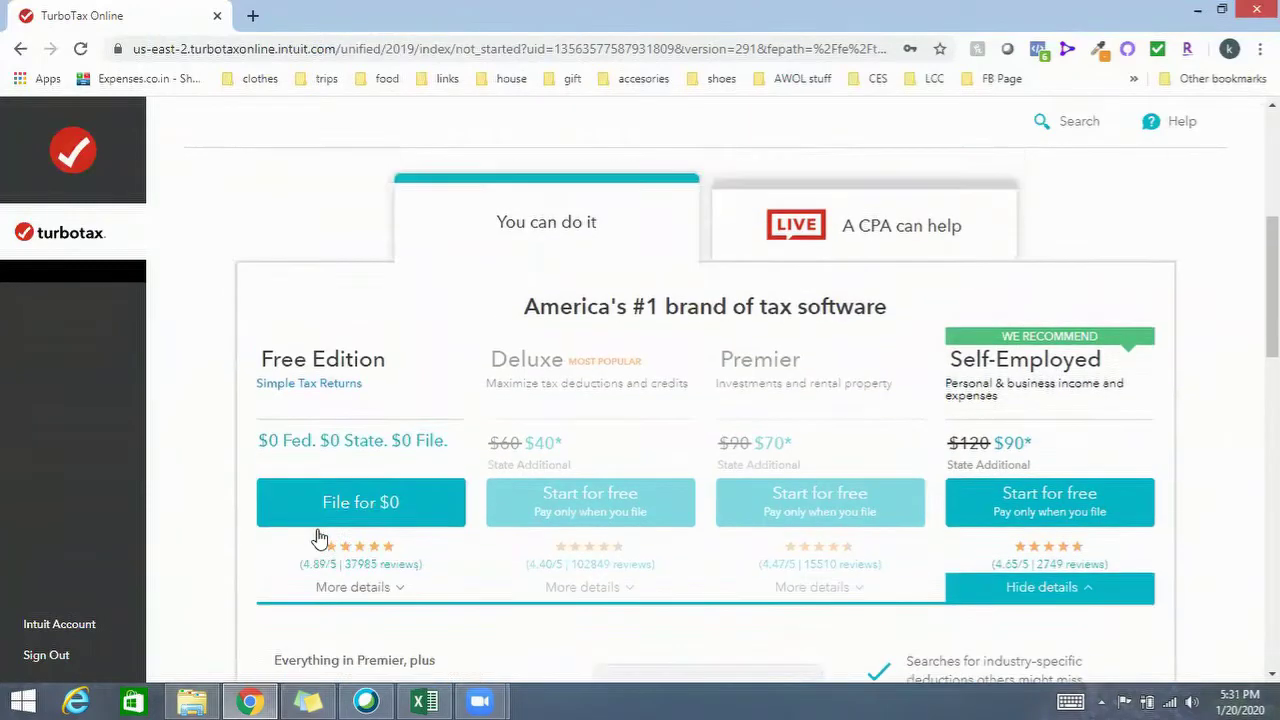
{"action": "left_click", "coordinate": [348, 476]}
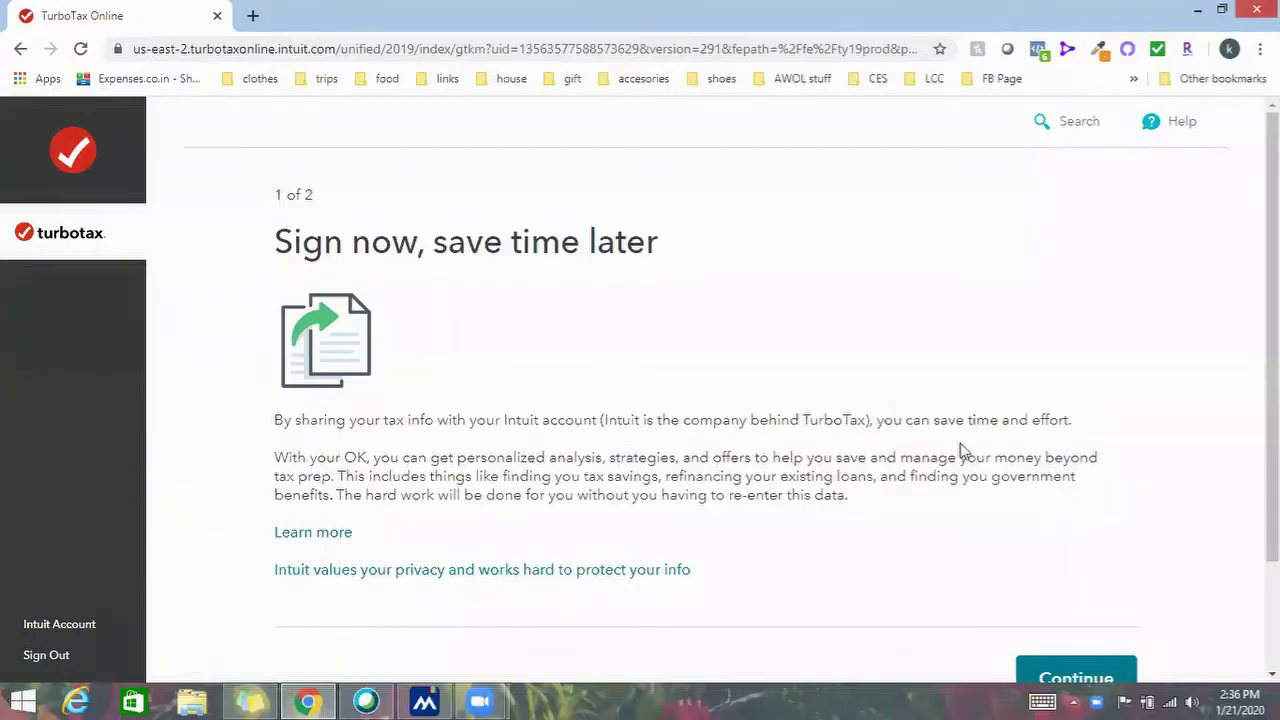
Continue to the consent disclosure and bring the signature form into view
{"action": "scroll", "coordinate": [1070, 480], "scroll_direction": "down", "scroll_amount": 1}
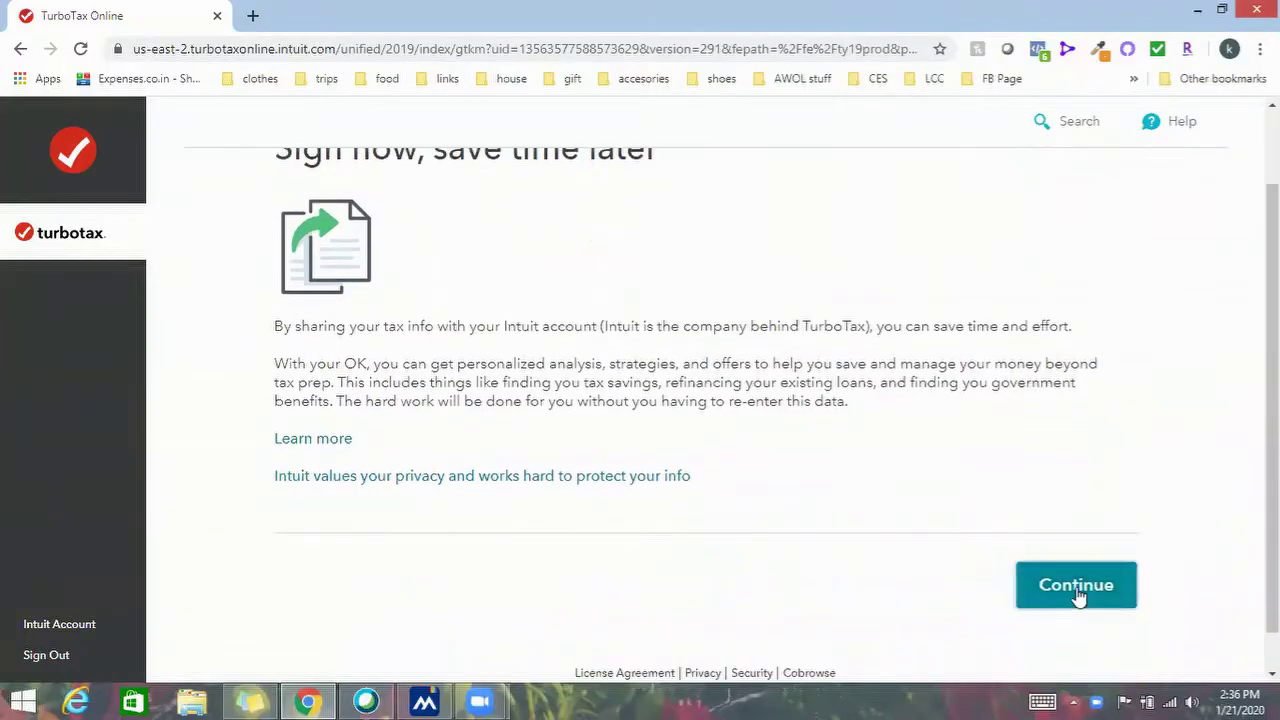
{"action": "left_click", "coordinate": [1077, 597]}
{"action": "scroll", "coordinate": [834, 510], "scroll_direction": "down", "scroll_amount": 10}
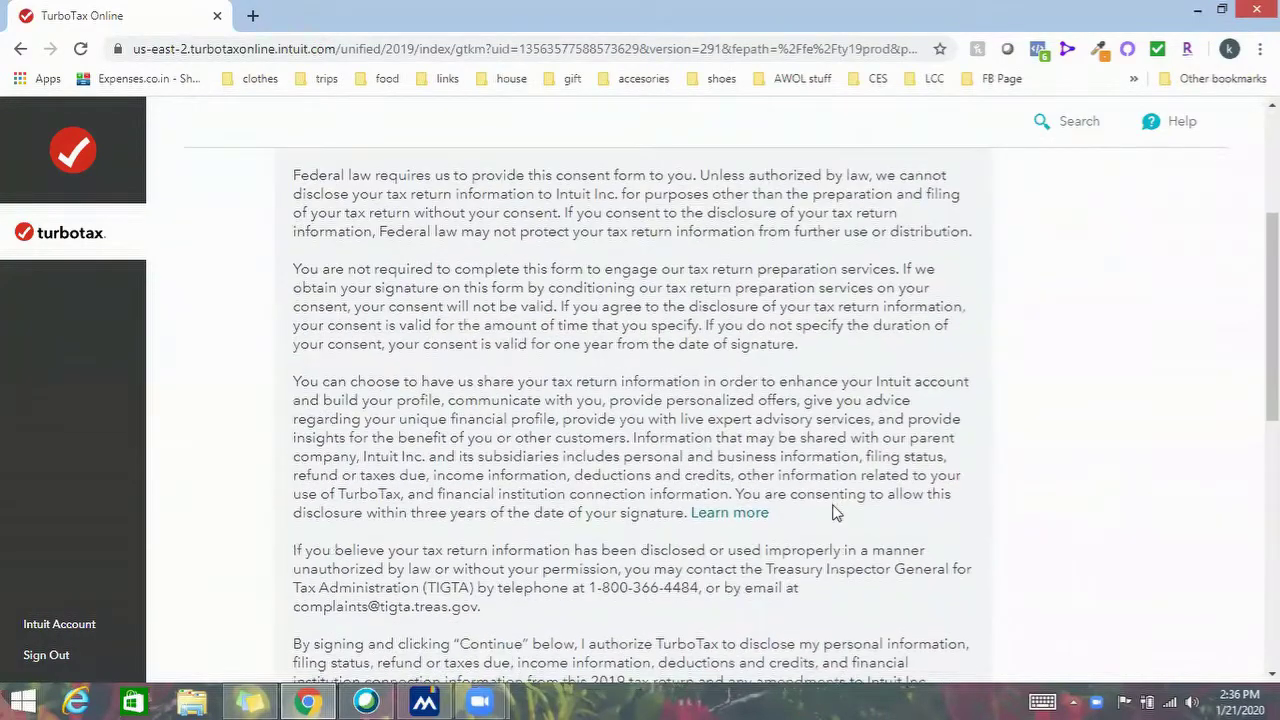
{"action": "scroll", "coordinate": [676, 451], "scroll_direction": "up", "scroll_amount": 1}
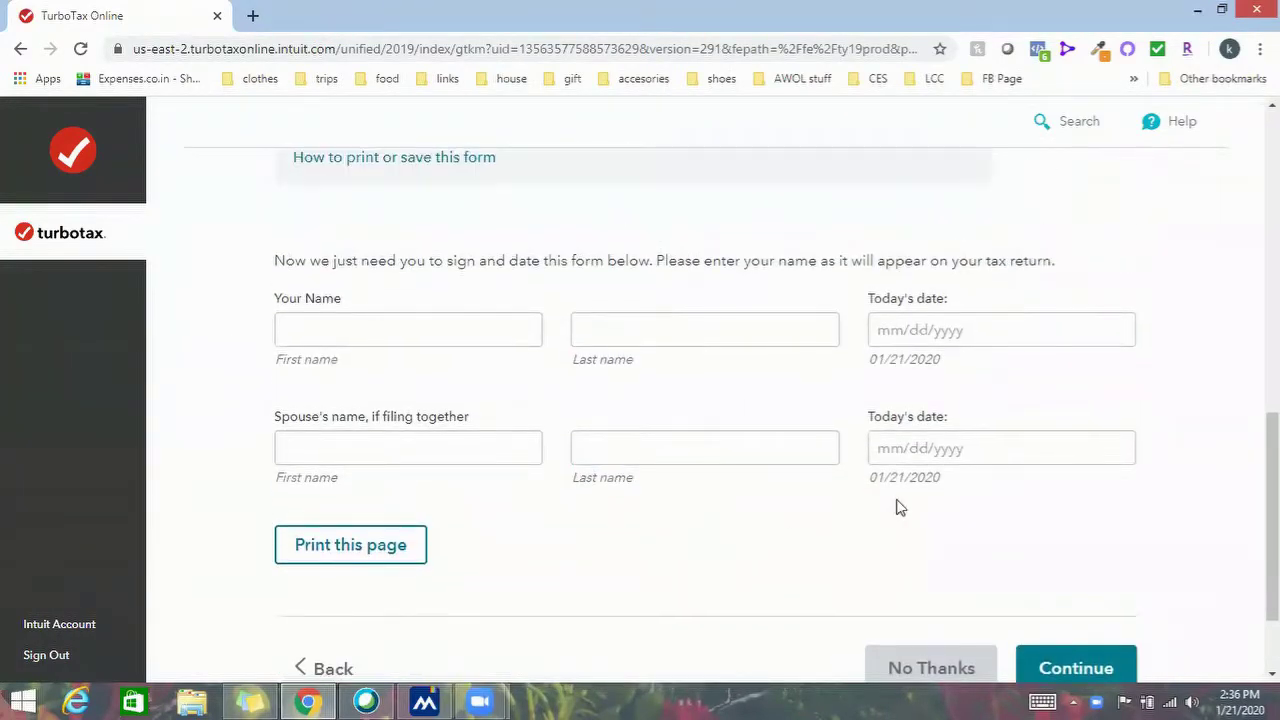
Enter the taxpayer's first and last name with signing date 01/21/2020
{"action": "left_click", "coordinate": [392, 322]}
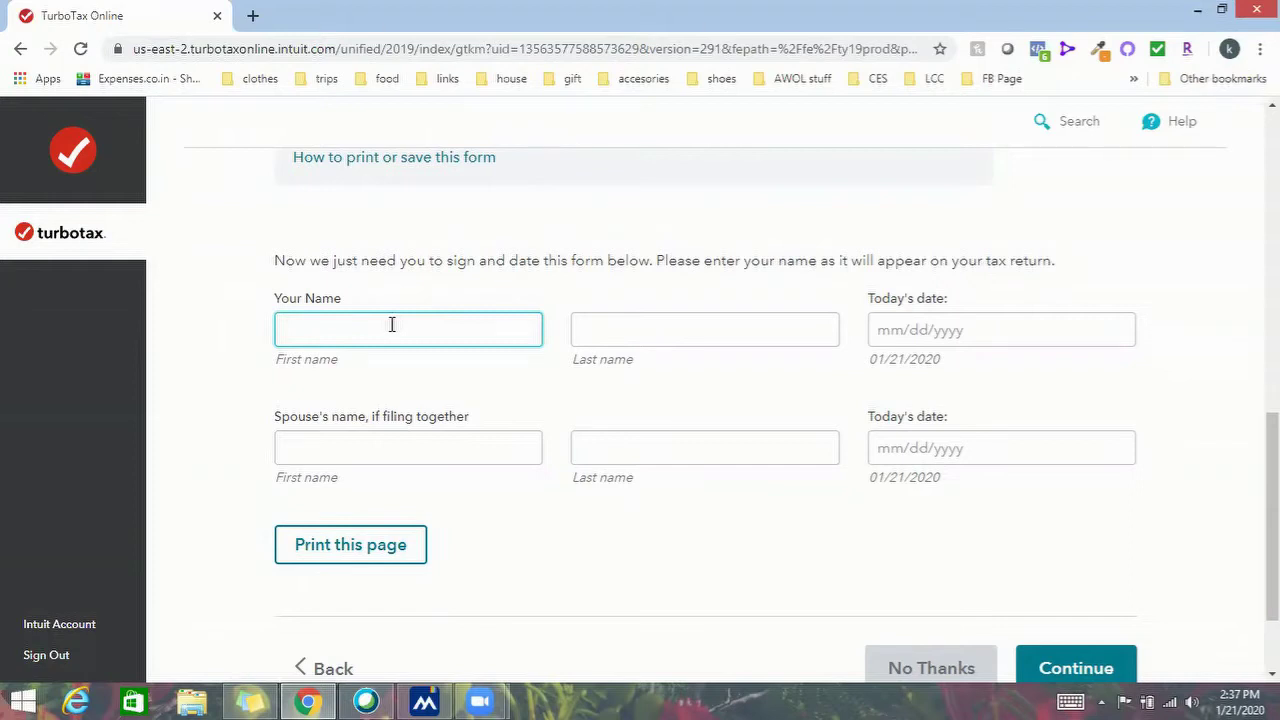
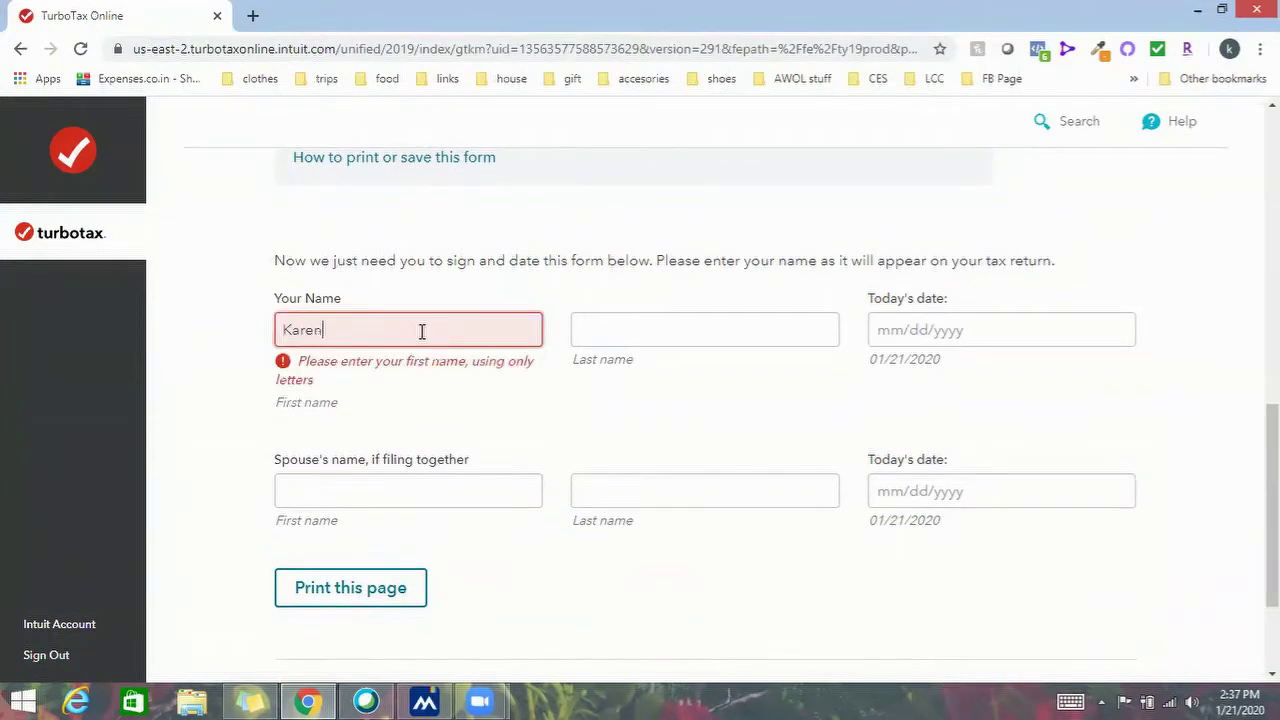
{"action": "key", "text": "Tab"}
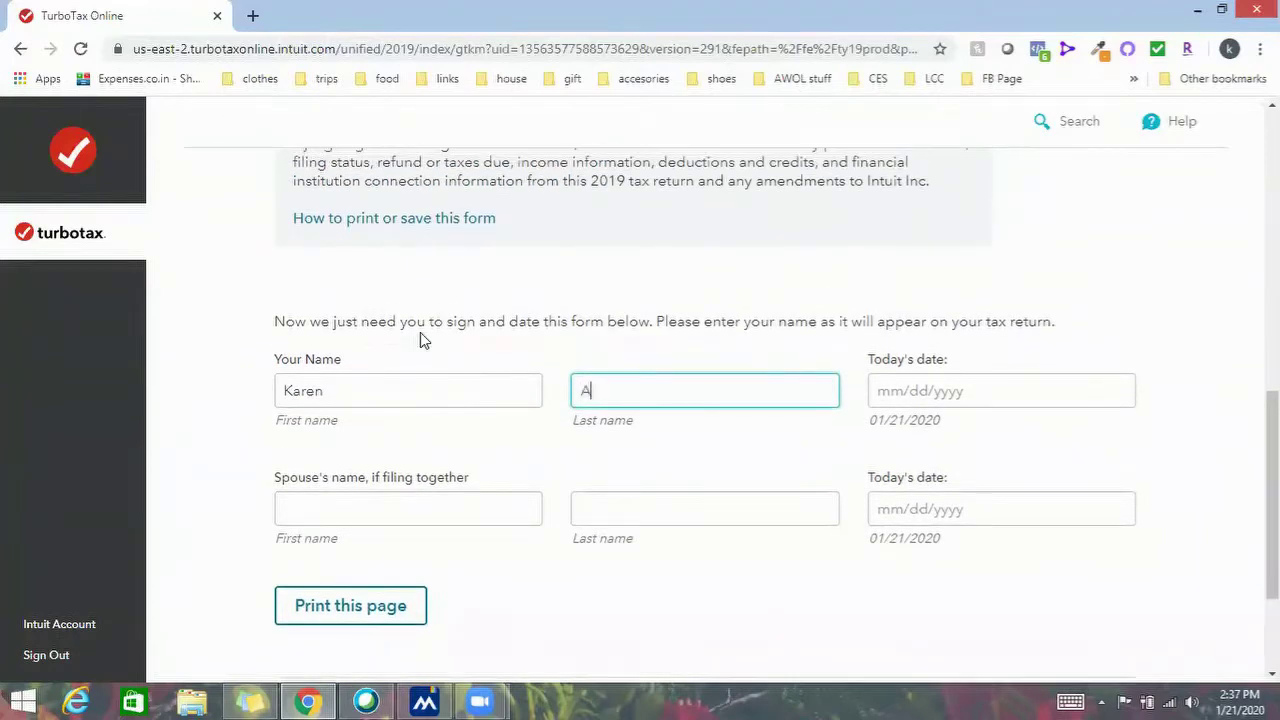
{"action": "key", "text": "Tab"}
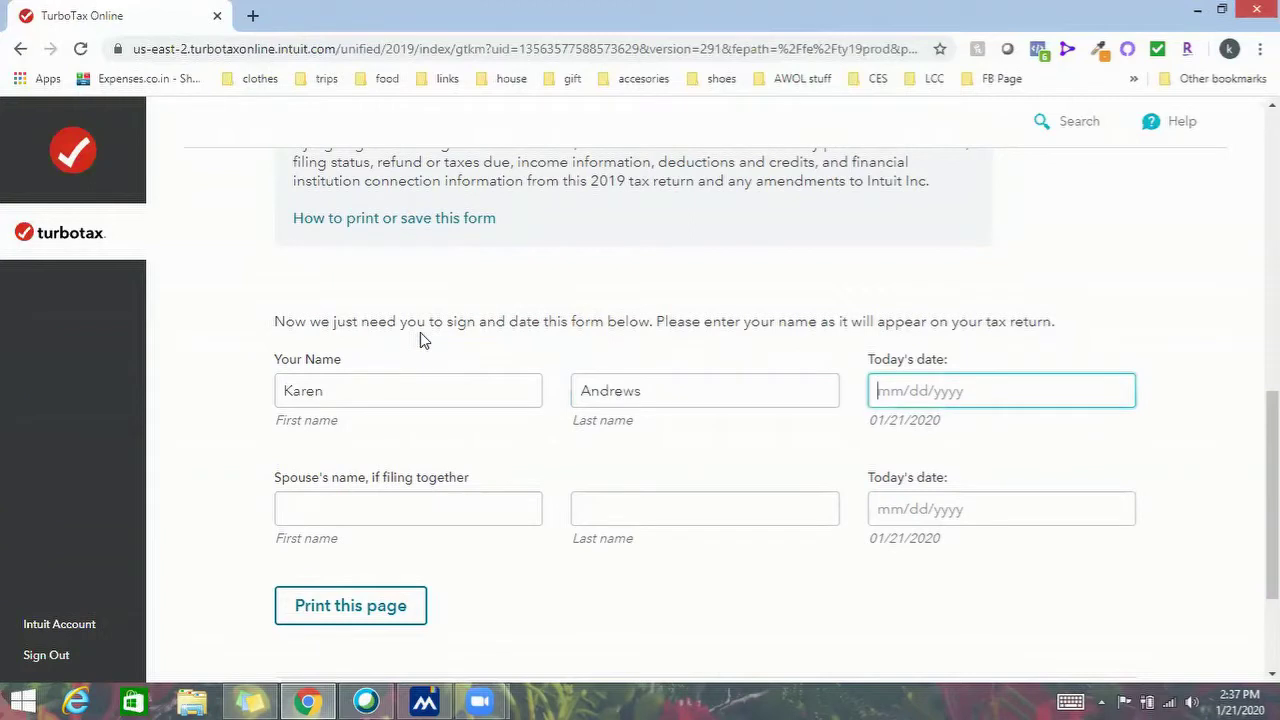
{"action": "type", "text": "01/21/2020"}
Enter the spouse's first and last name, fixing typos, dated 01/21/2020
{"action": "key", "text": "Tab"}
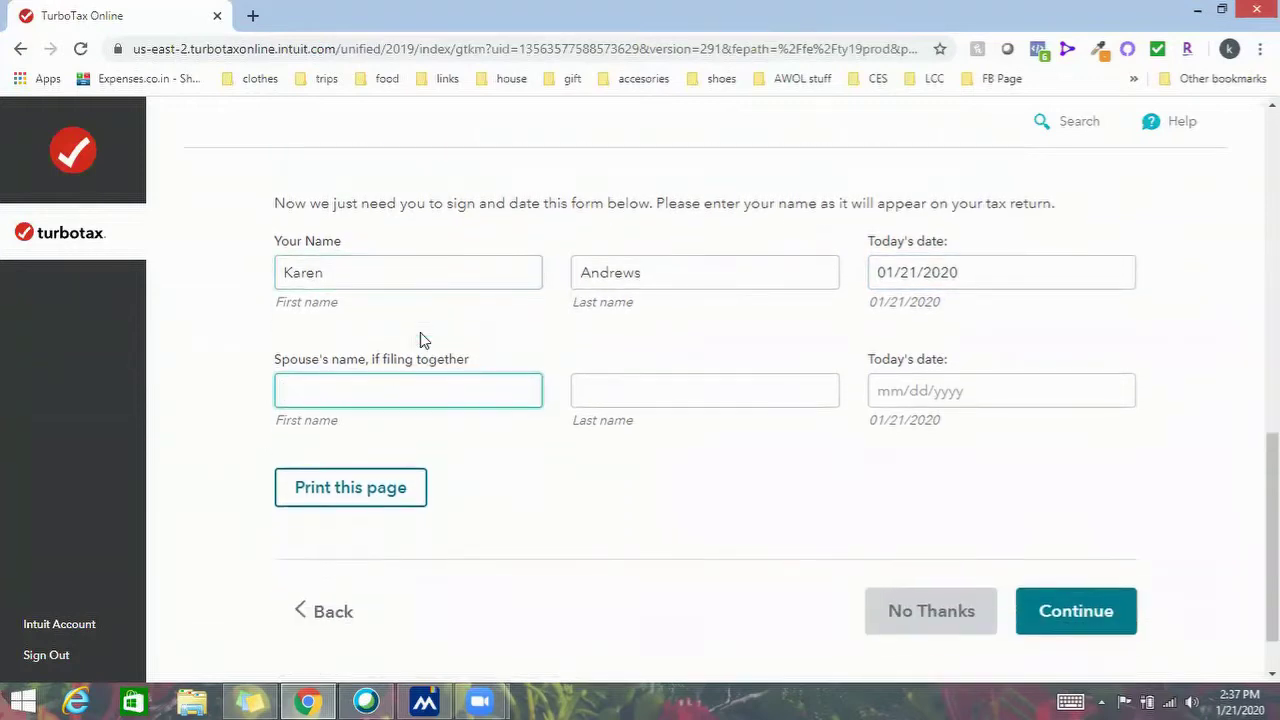
{"action": "key", "text": "Tab"}
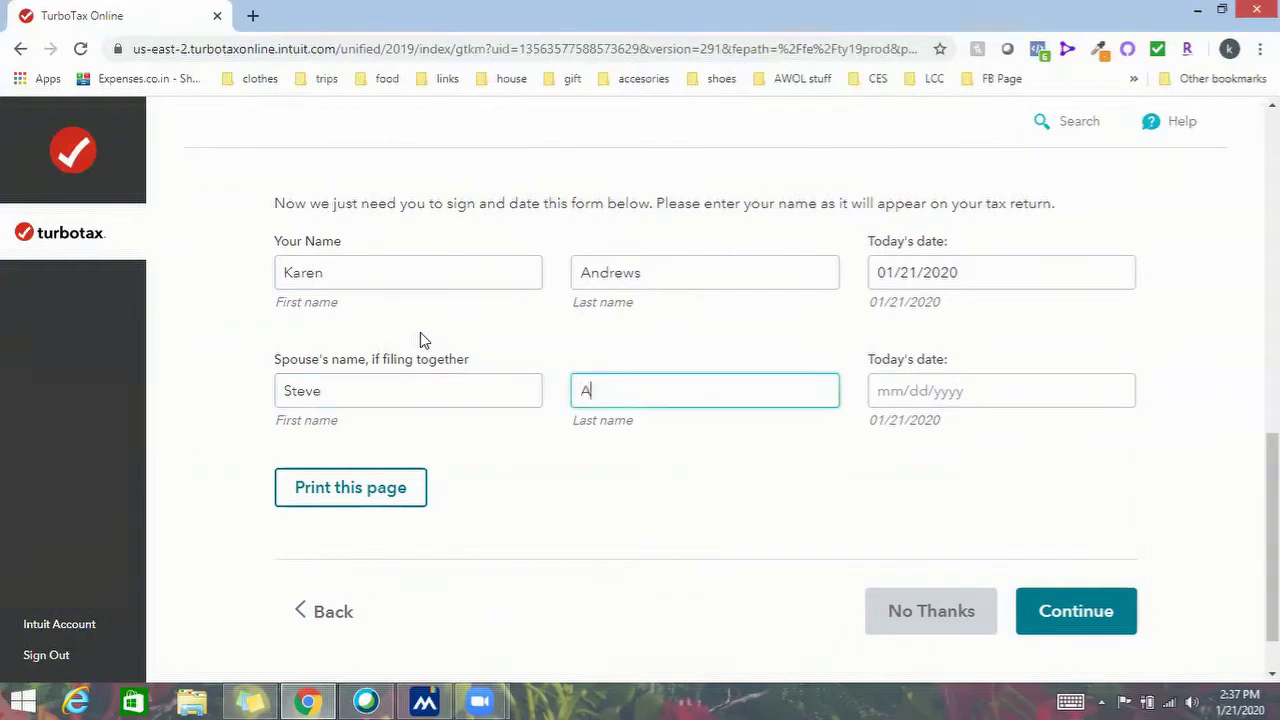
{"action": "left_click", "coordinate": [908, 384]}
{"action": "type", "text": "01"}
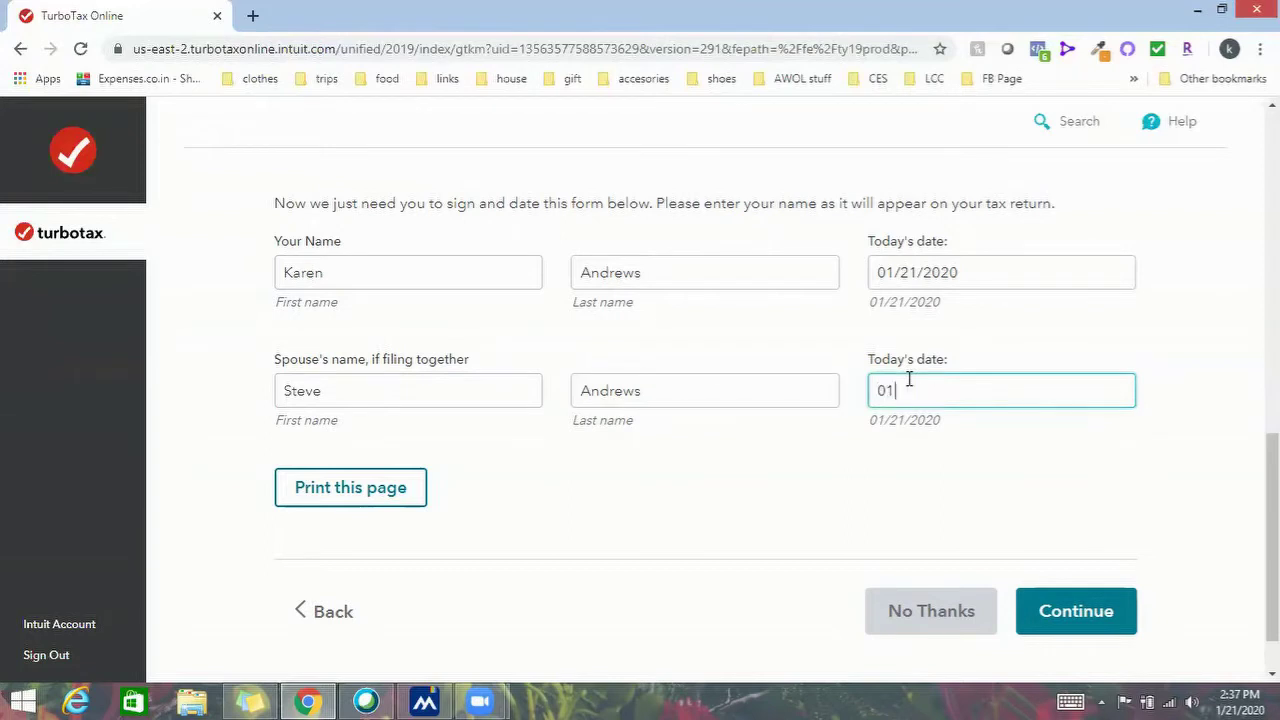
{"action": "type", "text": "/21/2020"}
Submit the signed consent and enter the taxpayer's first and last name
{"action": "left_click", "coordinate": [1090, 614]}
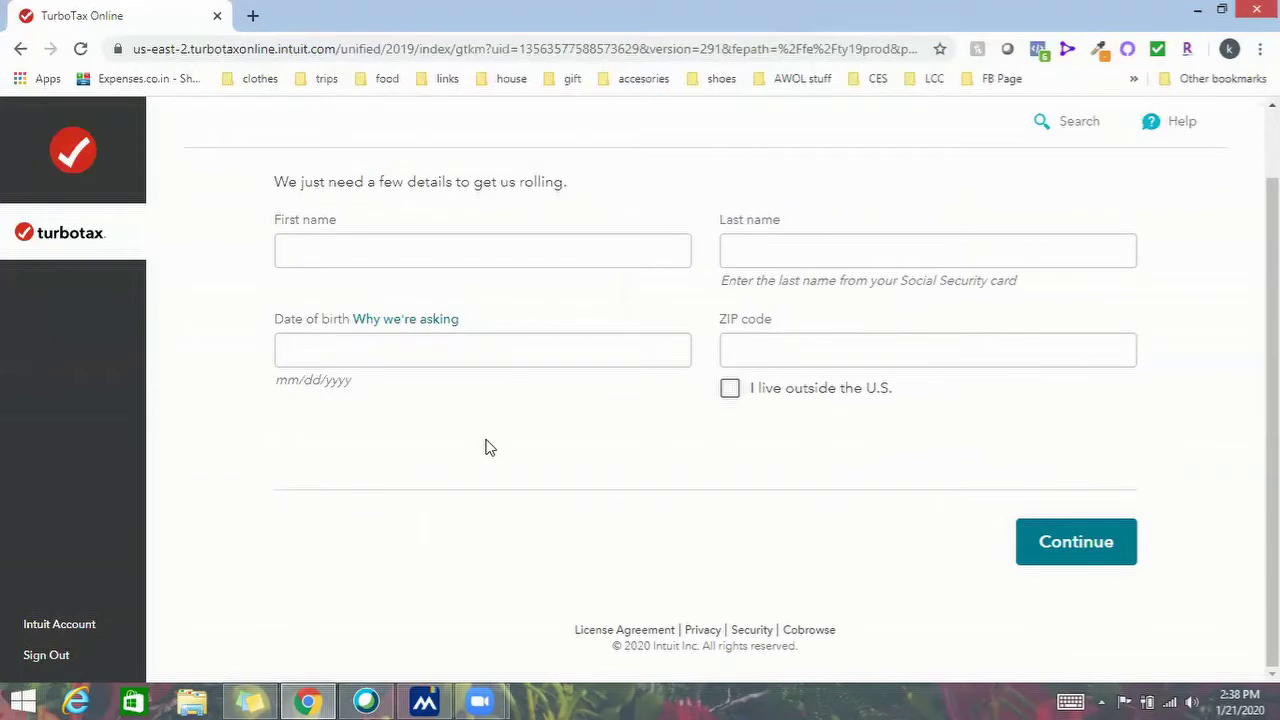
{"action": "left_click", "coordinate": [459, 253]}
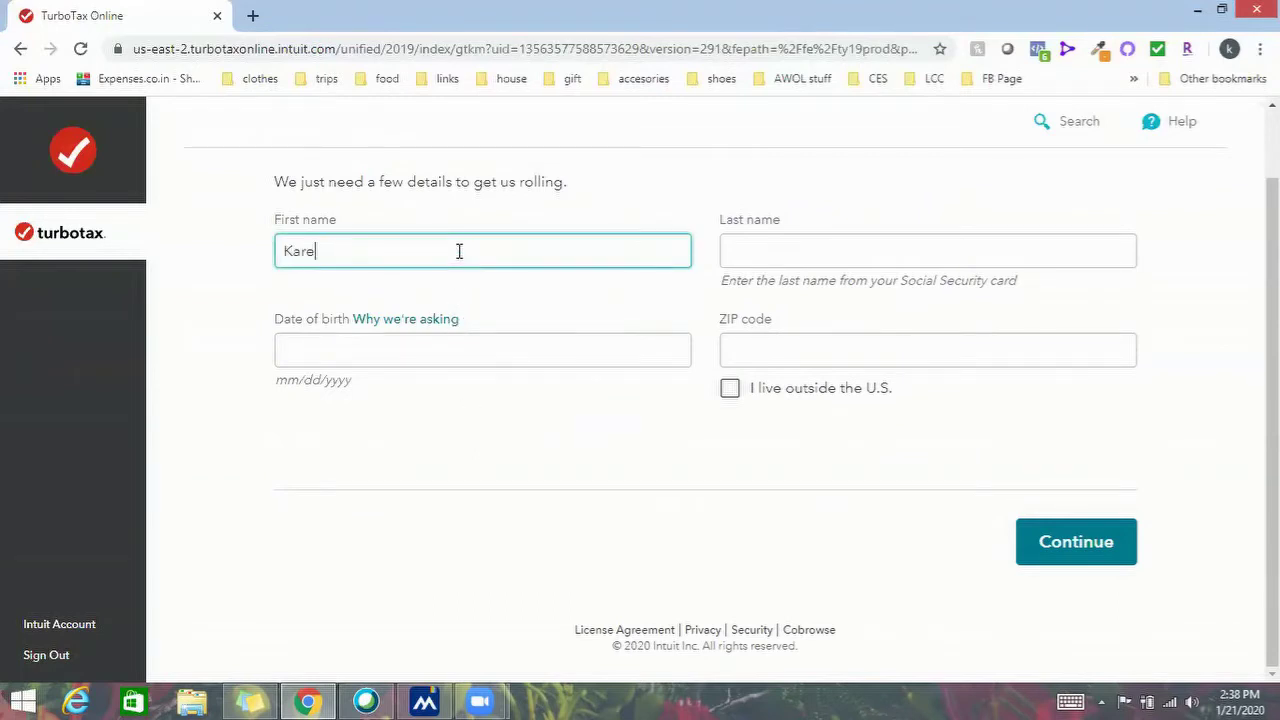
{"action": "key", "text": "Tab"}
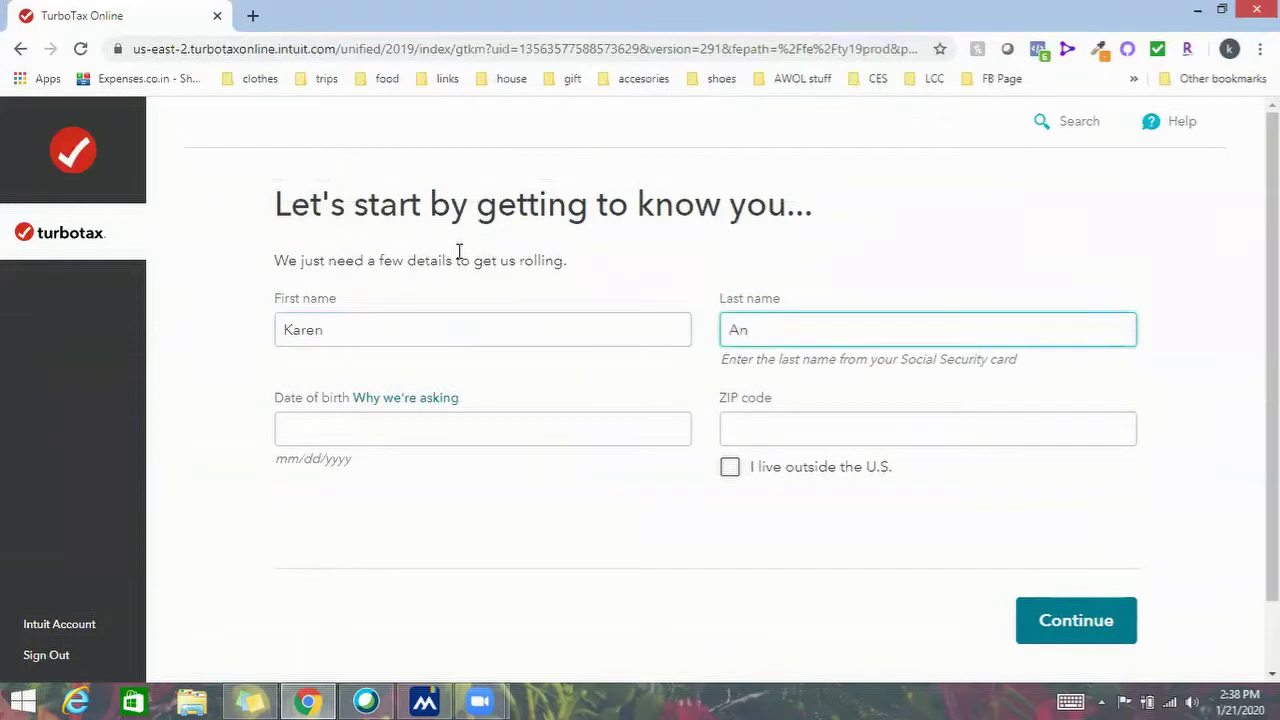
Enter date of birth 12/01 and the ZIP code, then submit the details
{"action": "left_click", "coordinate": [369, 437]}
{"action": "scroll", "coordinate": [366, 446], "scroll_direction": "down", "scroll_amount": 1}
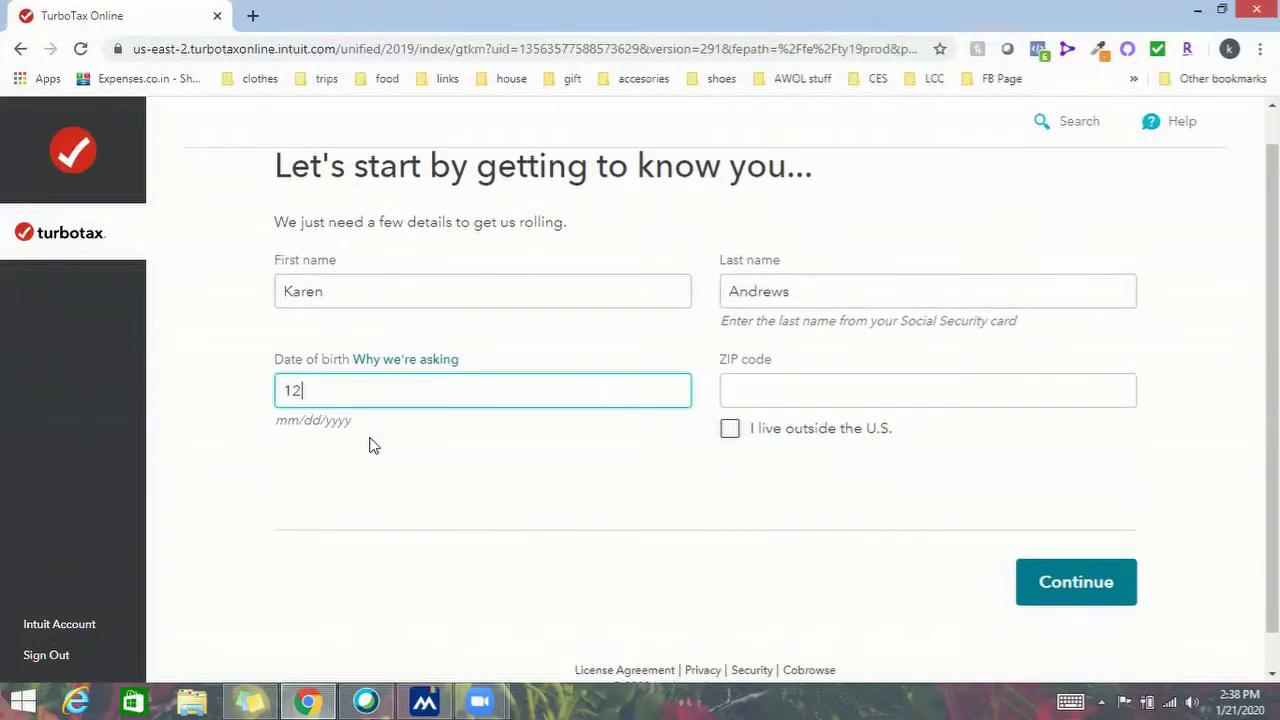
{"action": "left_click", "coordinate": [1075, 389]}
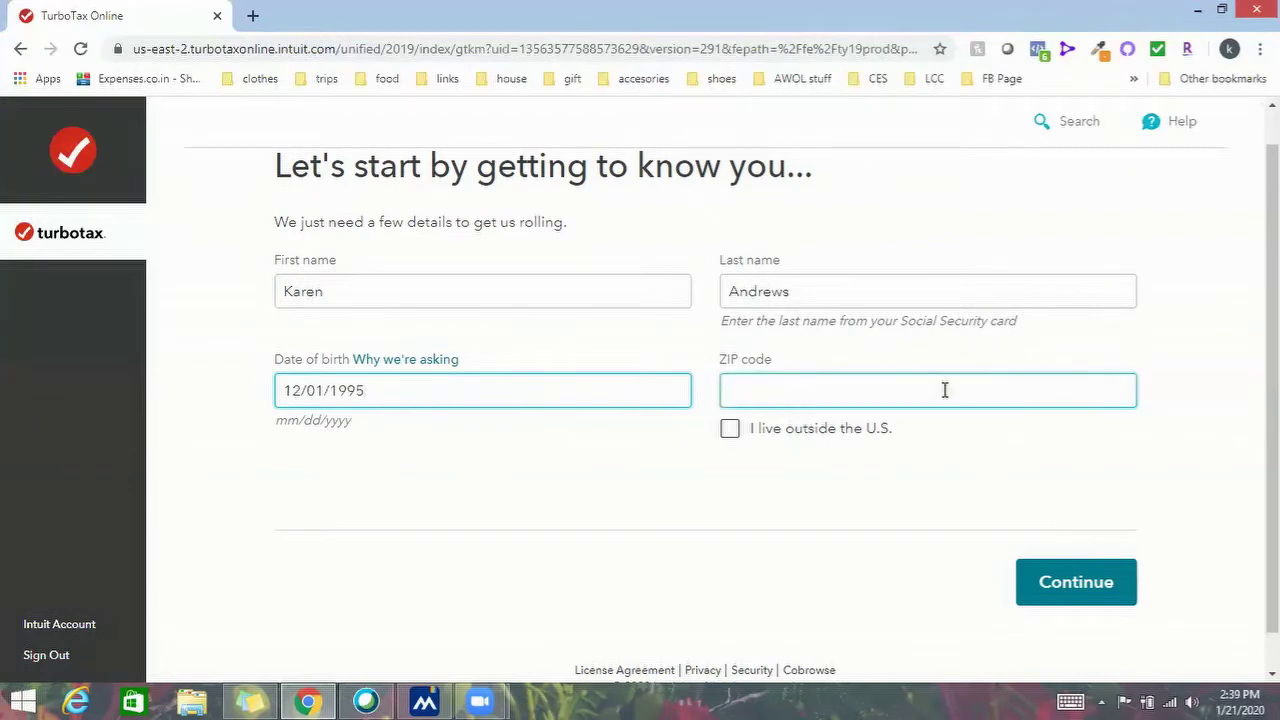
{"action": "type", "text": "11000"}
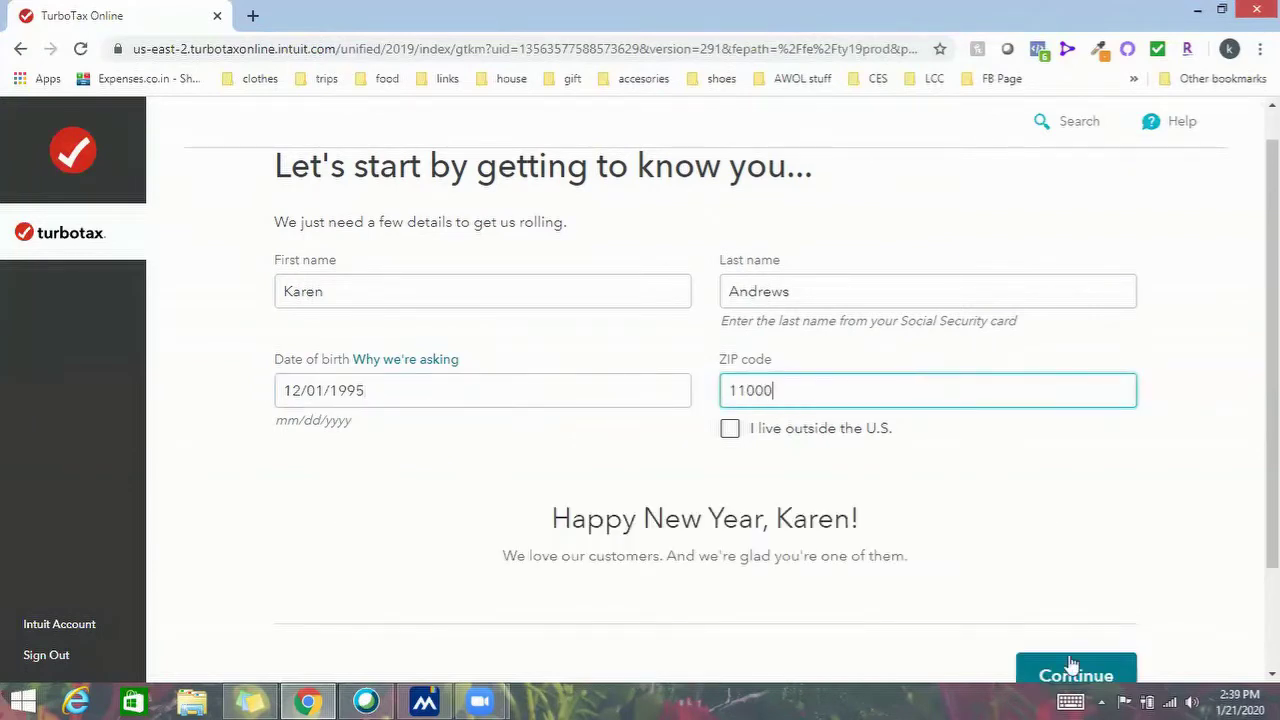
{"action": "left_click", "coordinate": [1060, 676]}
{"action": "scroll", "coordinate": [1014, 340], "scroll_direction": "down", "scroll_amount": 1}
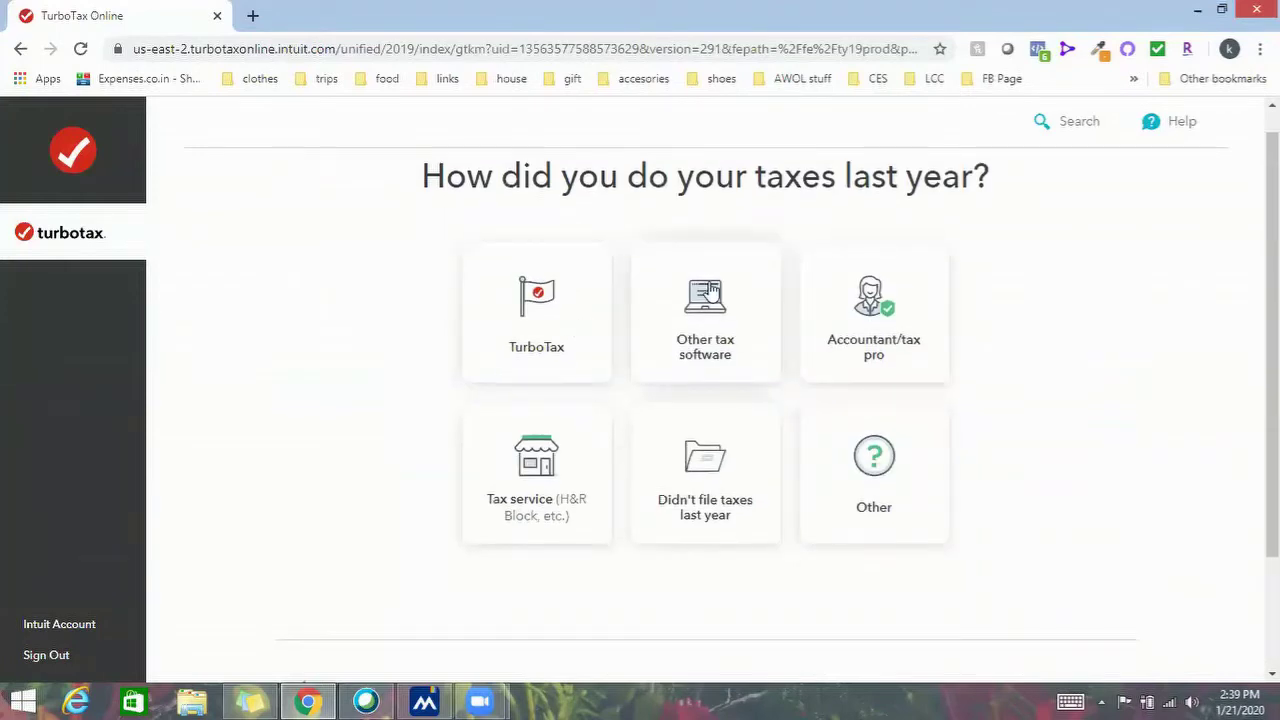
Answer 'Not so good', choose to type last year's info manually, and mark married
{"action": "left_click", "coordinate": [708, 290]}
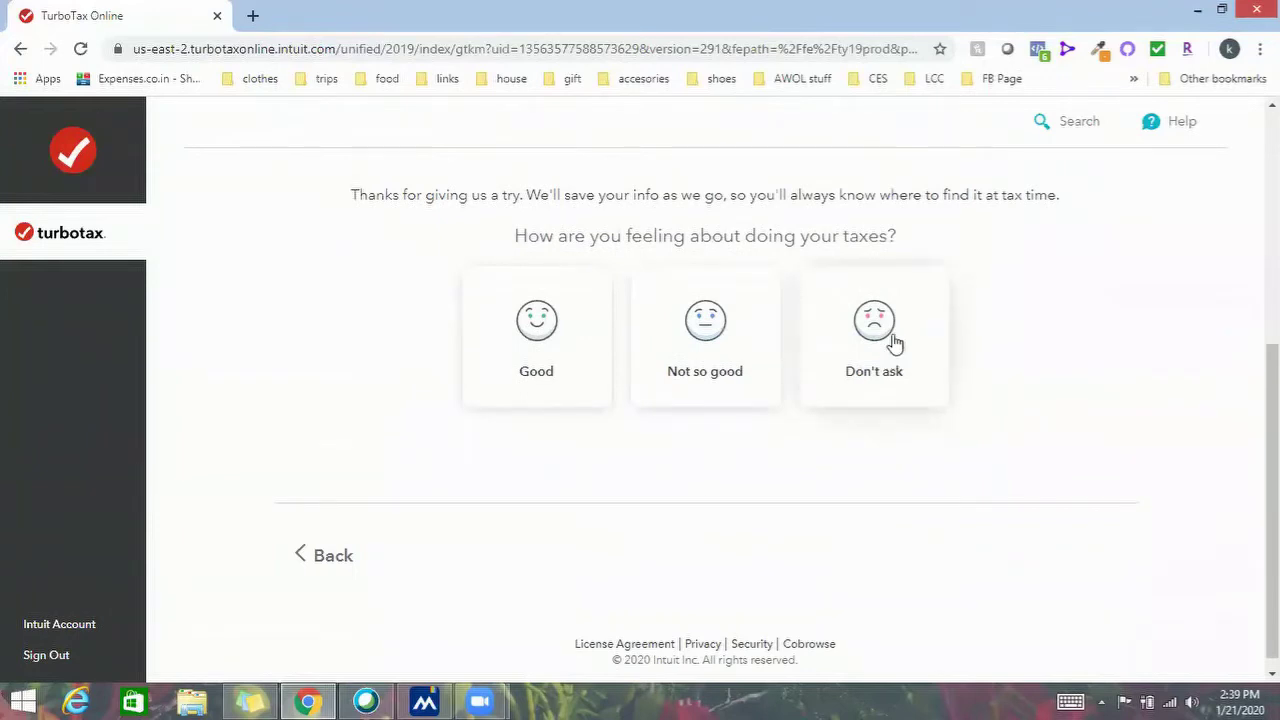
{"action": "left_click", "coordinate": [713, 331]}
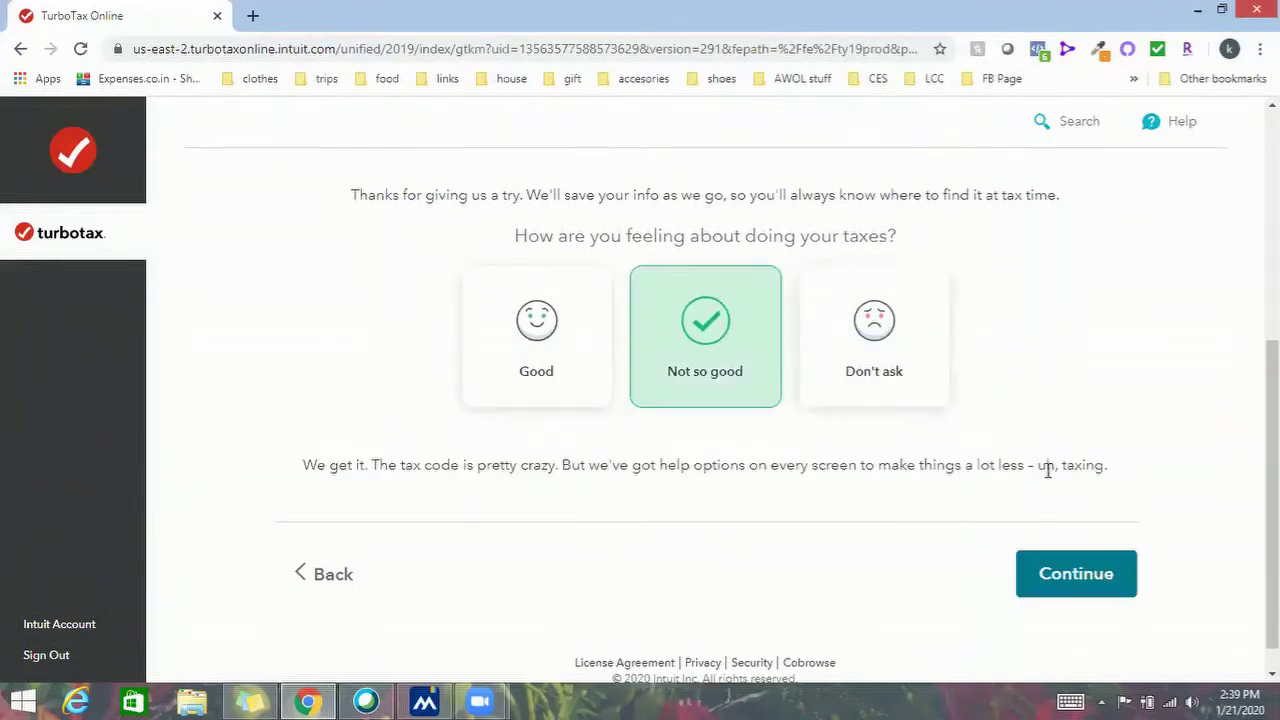
{"action": "left_click", "coordinate": [1076, 574]}
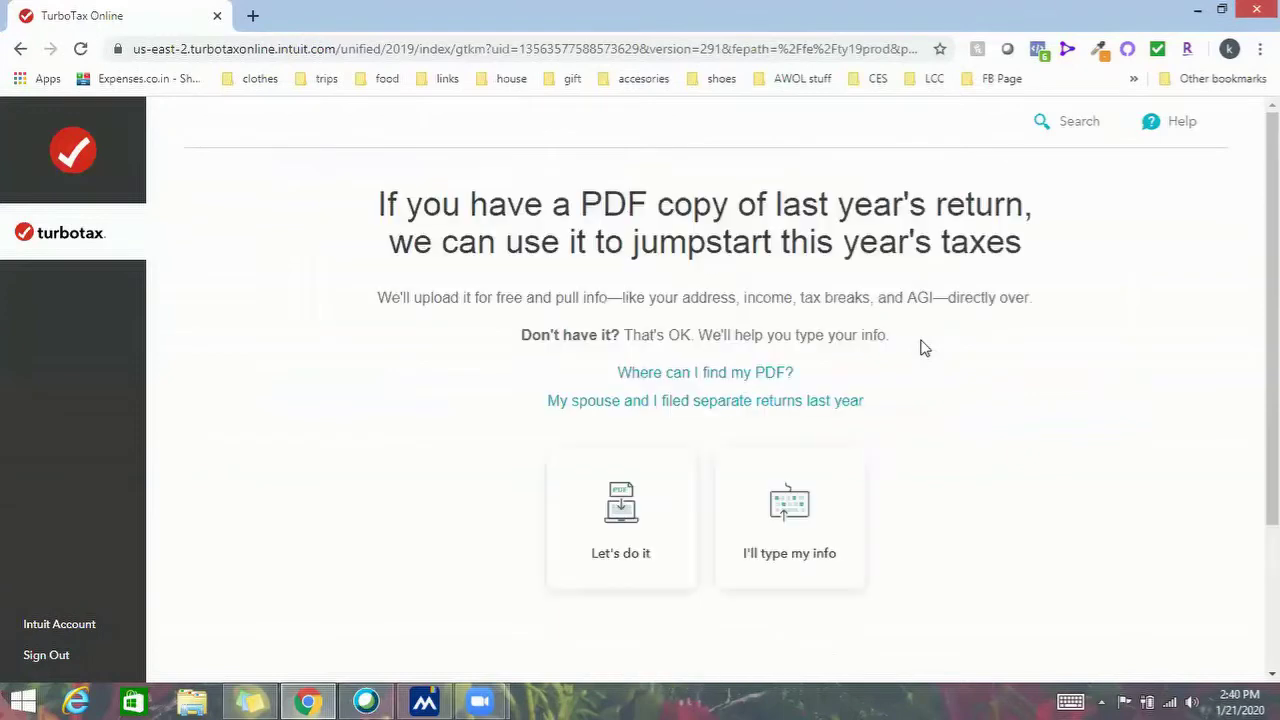
{"action": "scroll", "coordinate": [924, 347], "scroll_direction": "down", "scroll_amount": 1}
{"action": "left_click", "coordinate": [808, 423]}
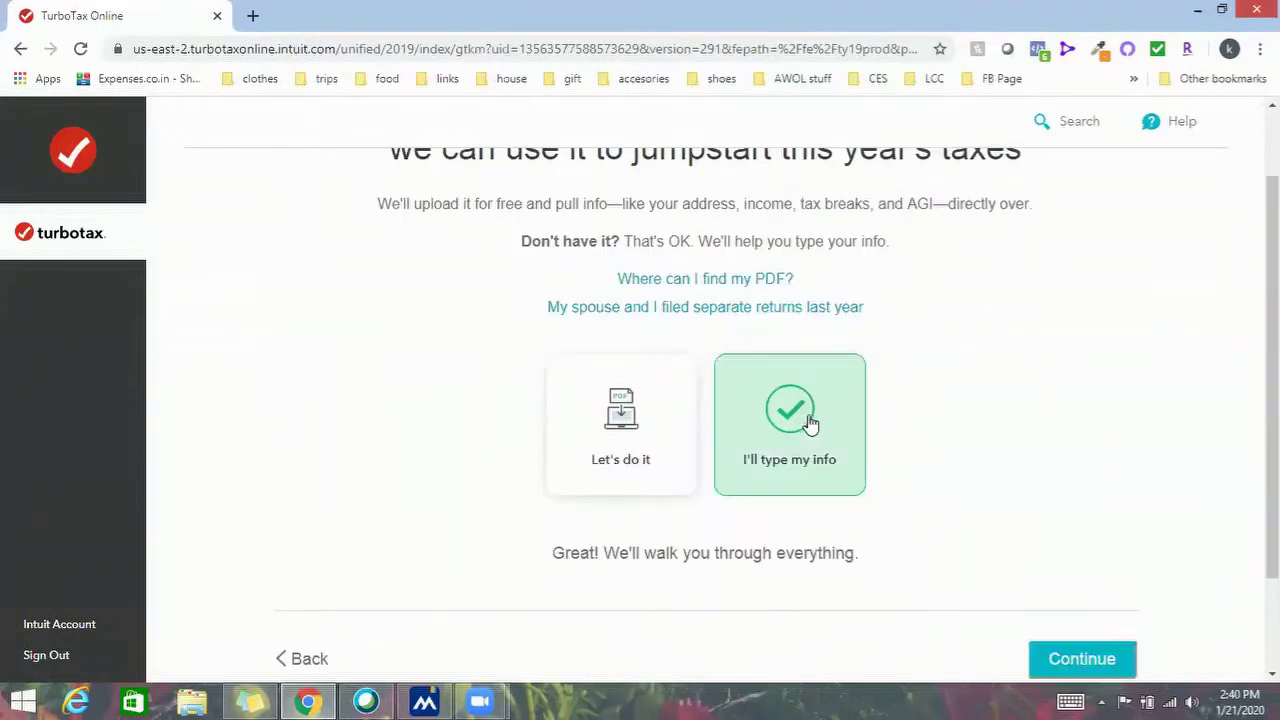
{"action": "scroll", "coordinate": [808, 423], "scroll_direction": "down", "scroll_amount": 1}
{"action": "left_click", "coordinate": [1055, 537]}
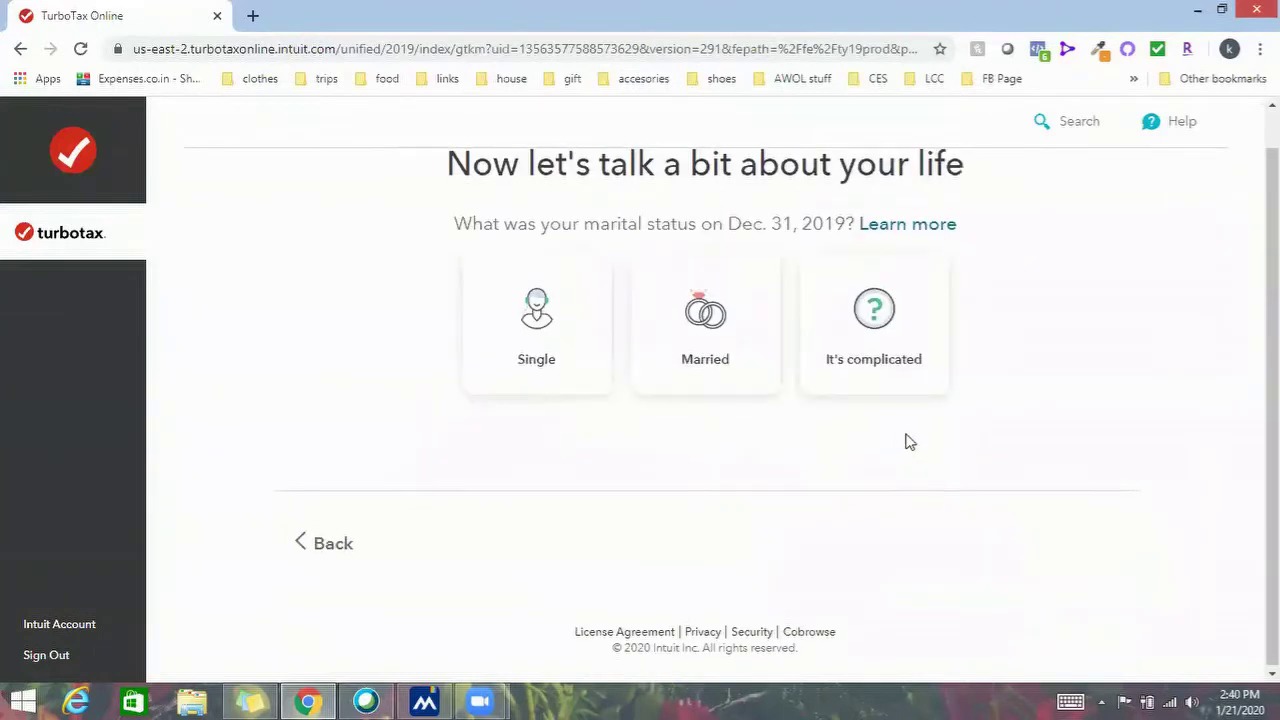
{"action": "left_click", "coordinate": [686, 322]}
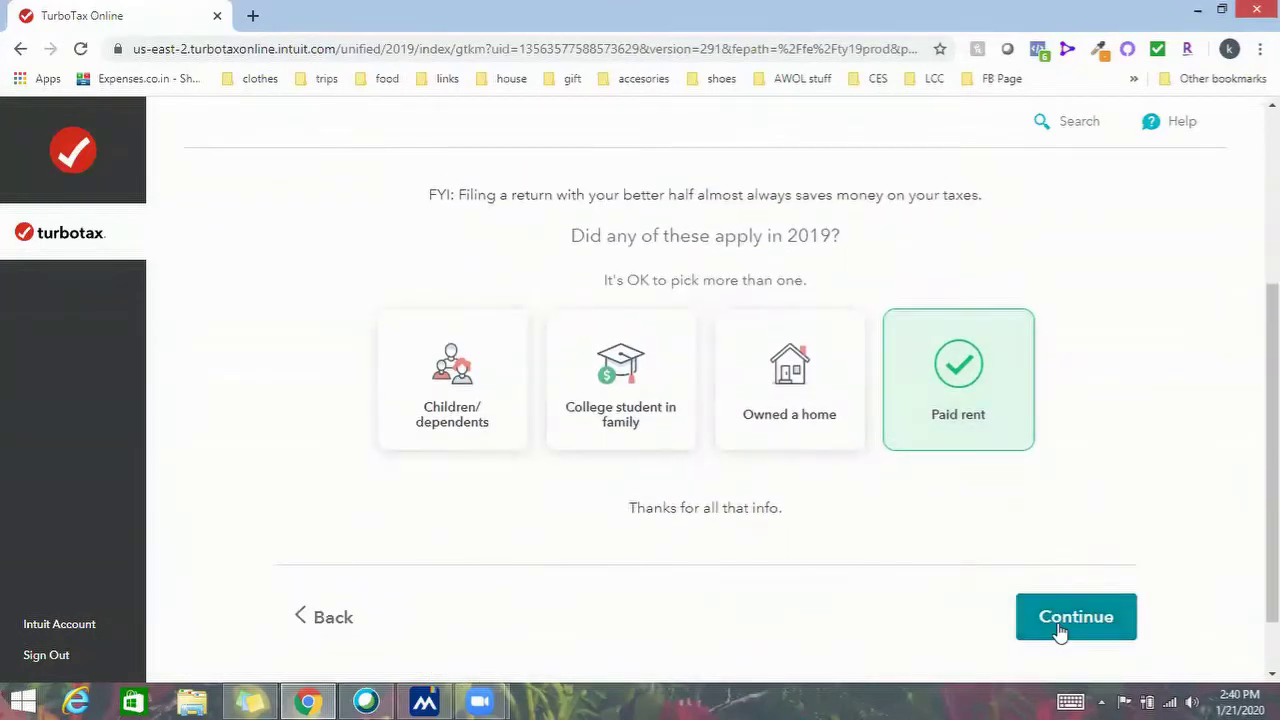
{"action": "left_click", "coordinate": [1058, 627]}
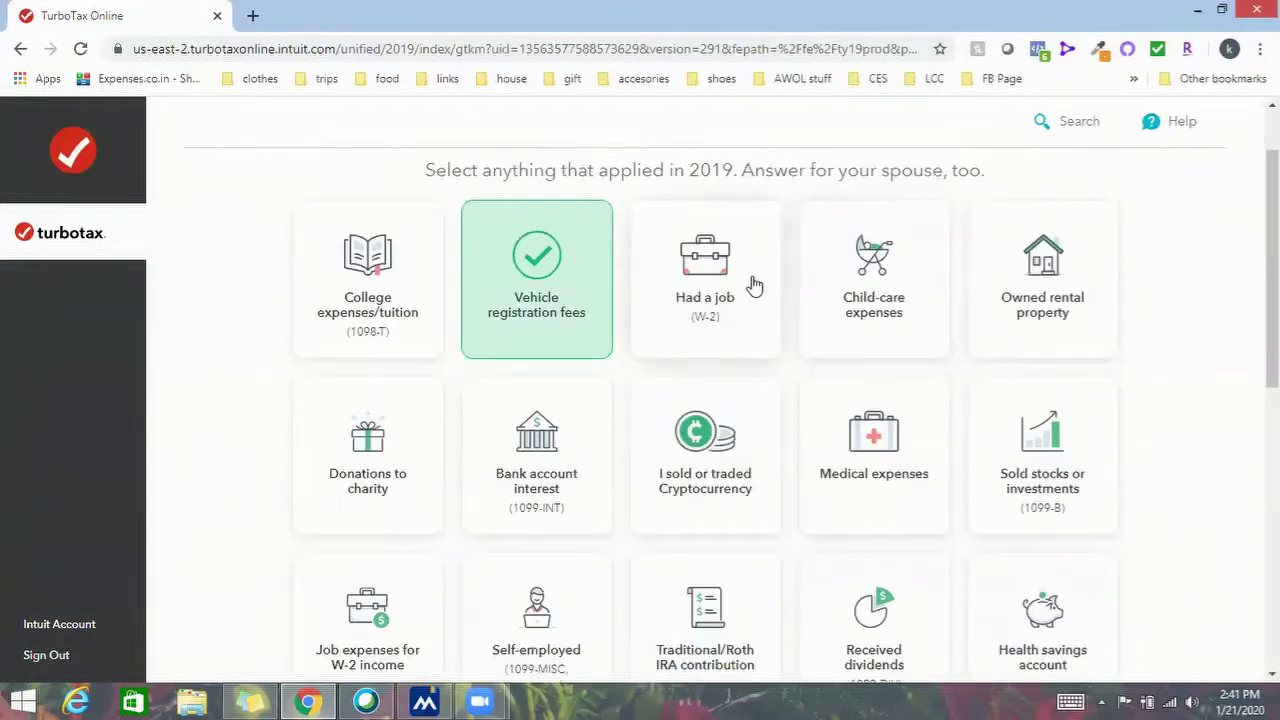
Check 'Had a job' and 'Job expenses for W-2 income', then submit the situations list
{"action": "left_click", "coordinate": [752, 286]}
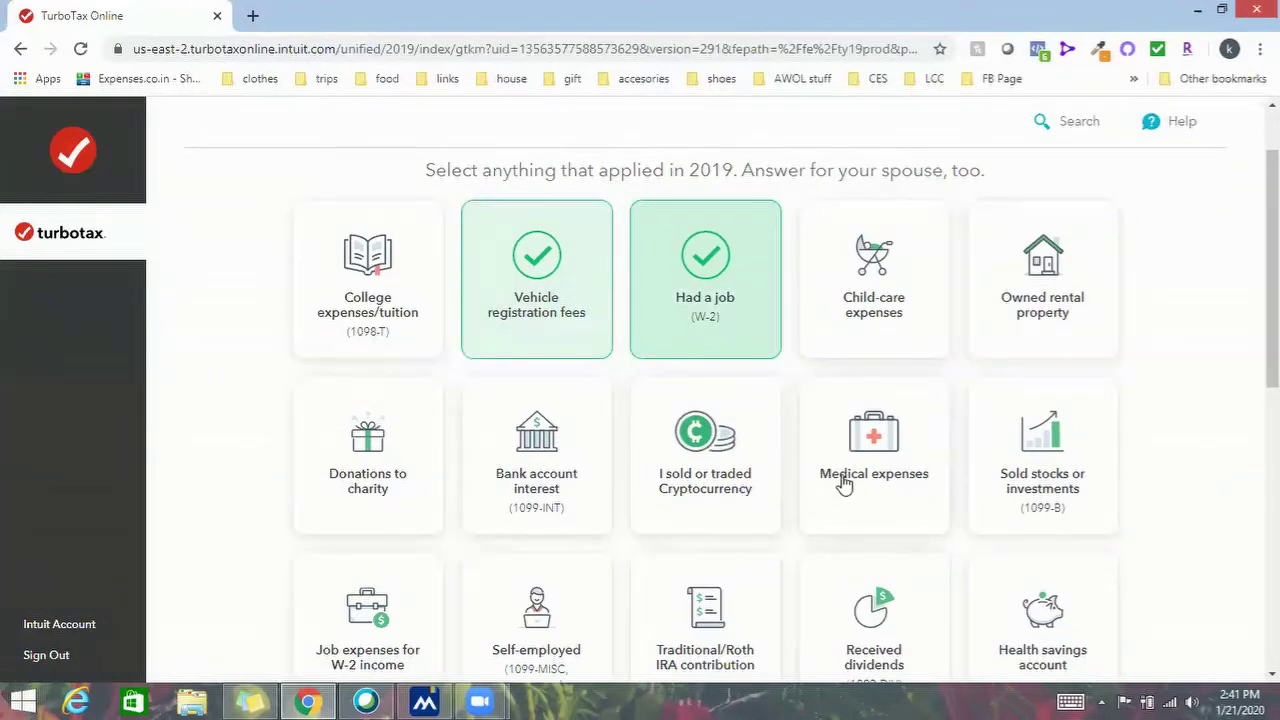
{"action": "scroll", "coordinate": [1140, 432], "scroll_direction": "down", "scroll_amount": 3}
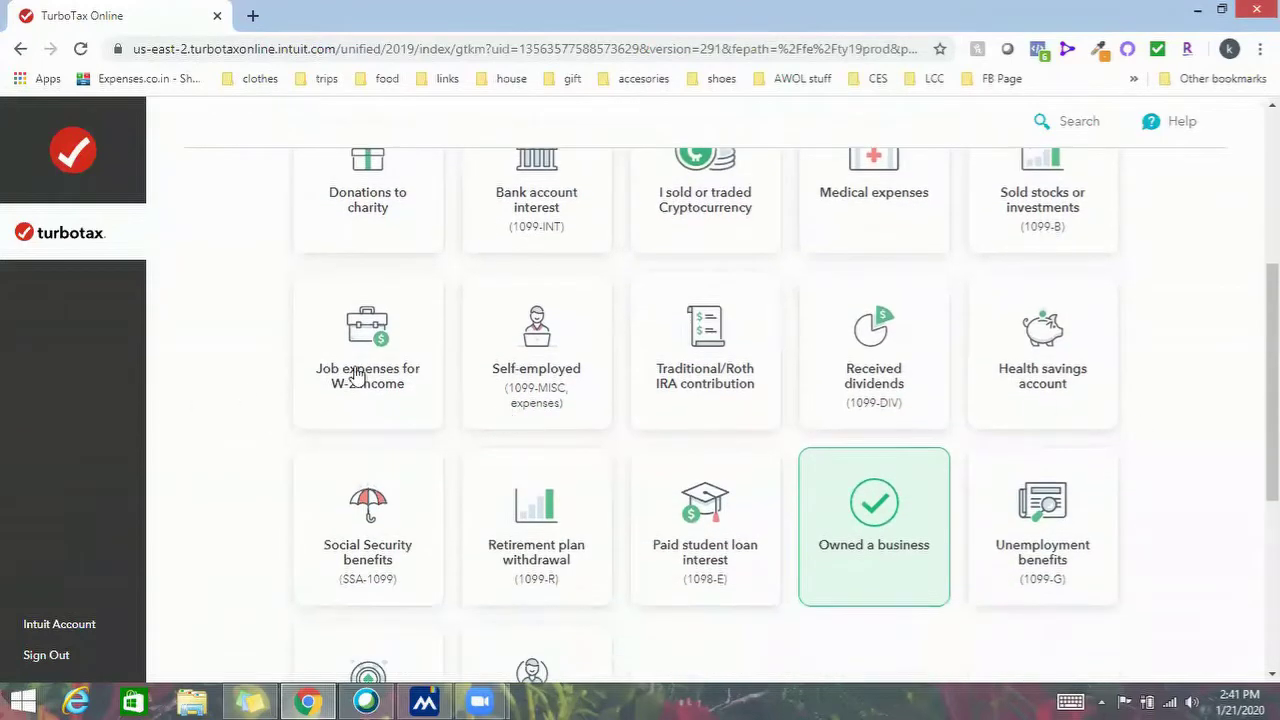
{"action": "left_click", "coordinate": [356, 372]}
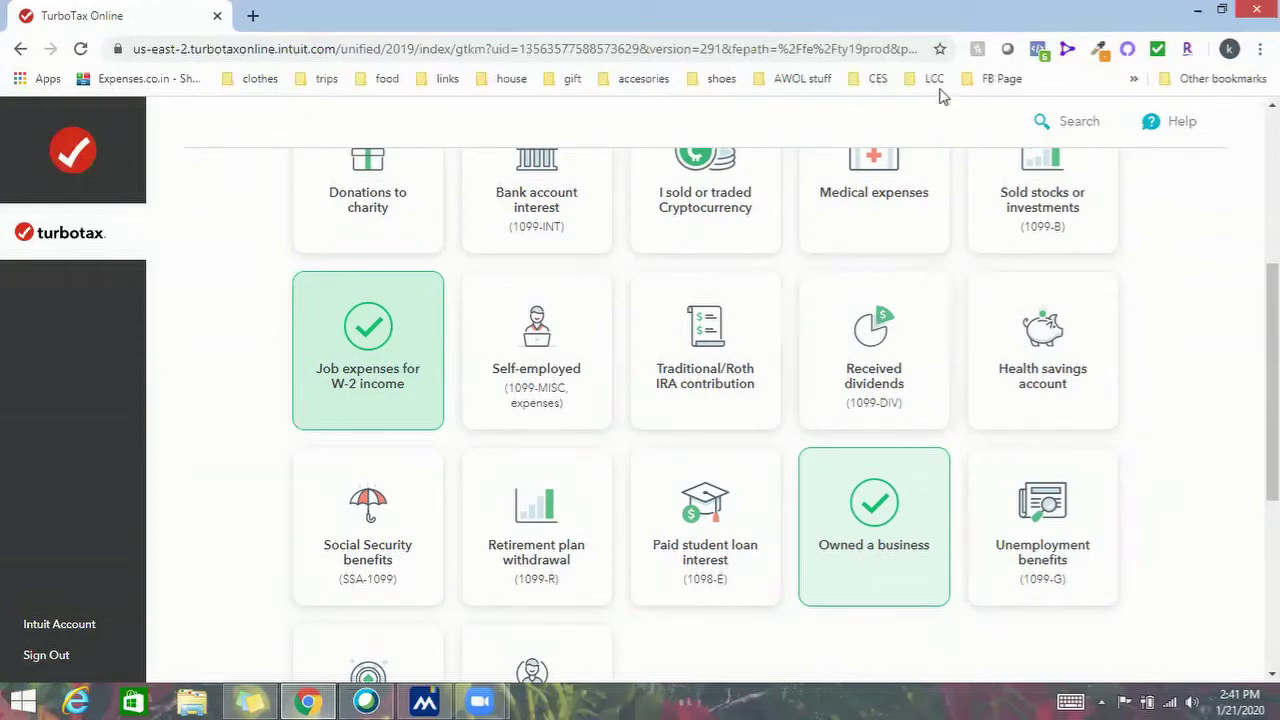
{"action": "scroll", "coordinate": [860, 395], "scroll_direction": "down", "scroll_amount": 1}
{"action": "scroll", "coordinate": [882, 418], "scroll_direction": "down", "scroll_amount": 2}
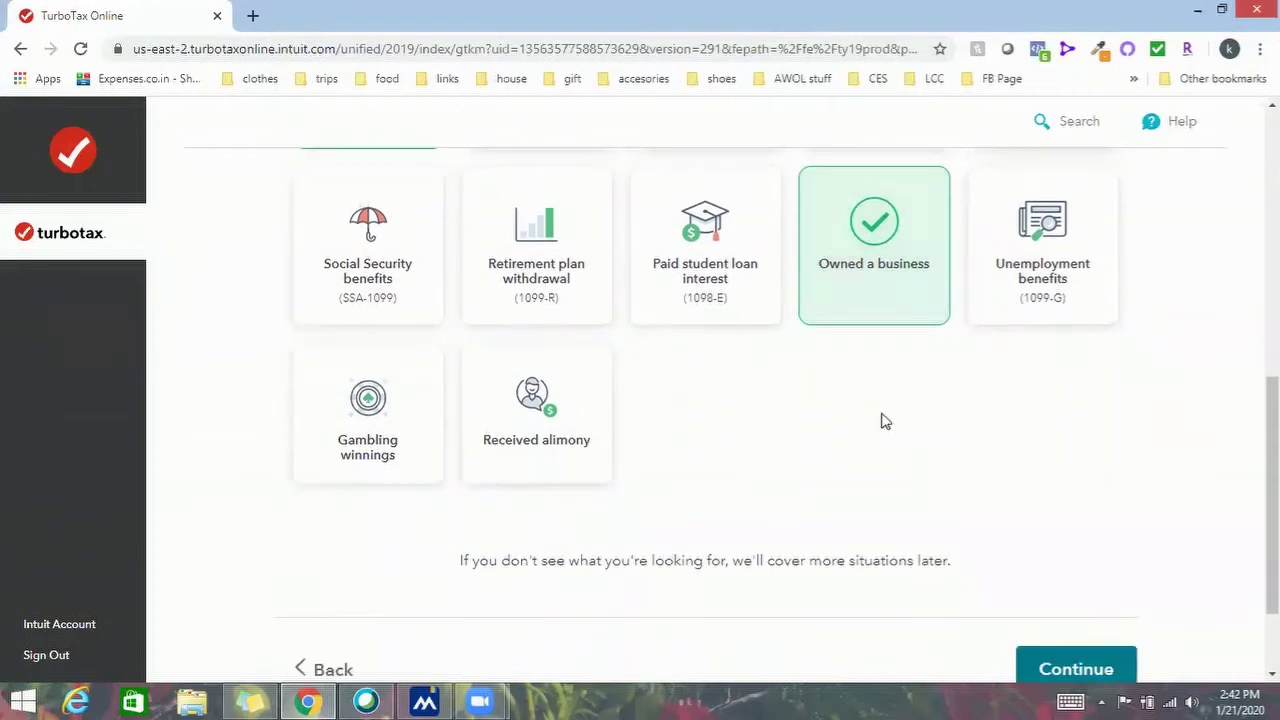
{"action": "scroll", "coordinate": [990, 490], "scroll_direction": "down", "scroll_amount": 1}
{"action": "left_click", "coordinate": [1077, 578]}
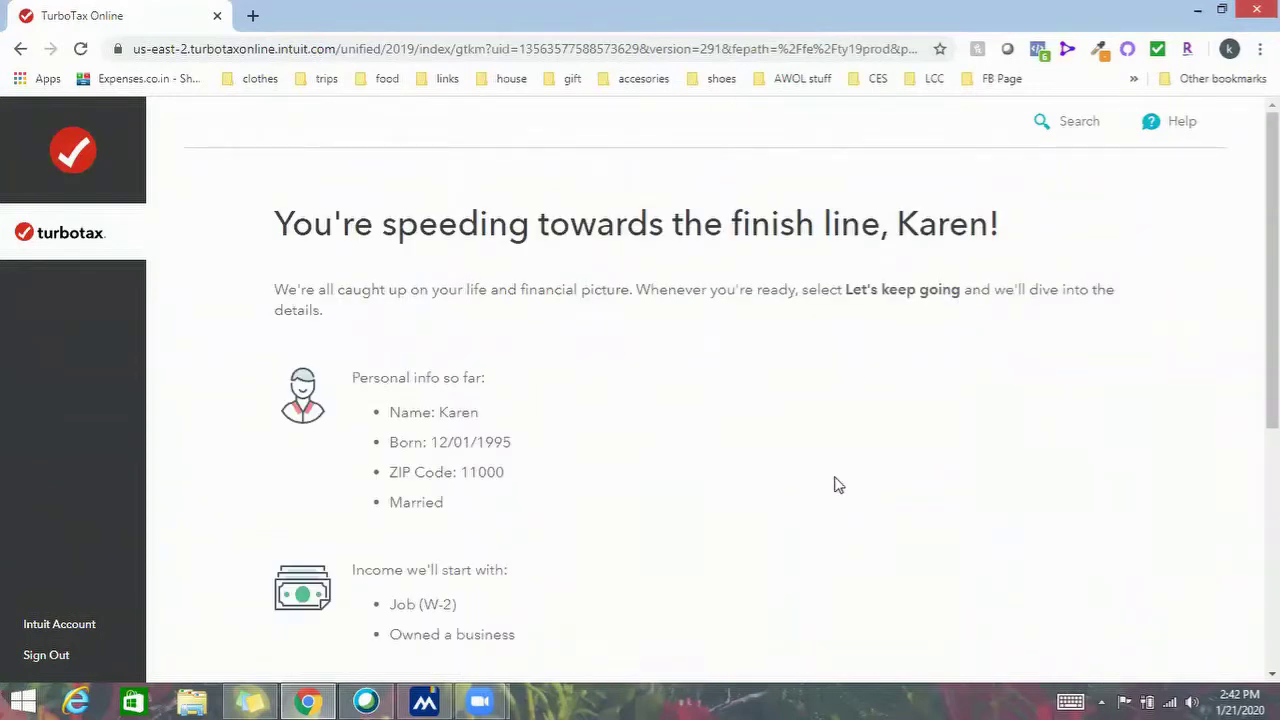
Continue past the summary with 'Let's keep going' and begin the personal info section
{"action": "scroll", "coordinate": [703, 415], "scroll_direction": "down", "scroll_amount": 4}
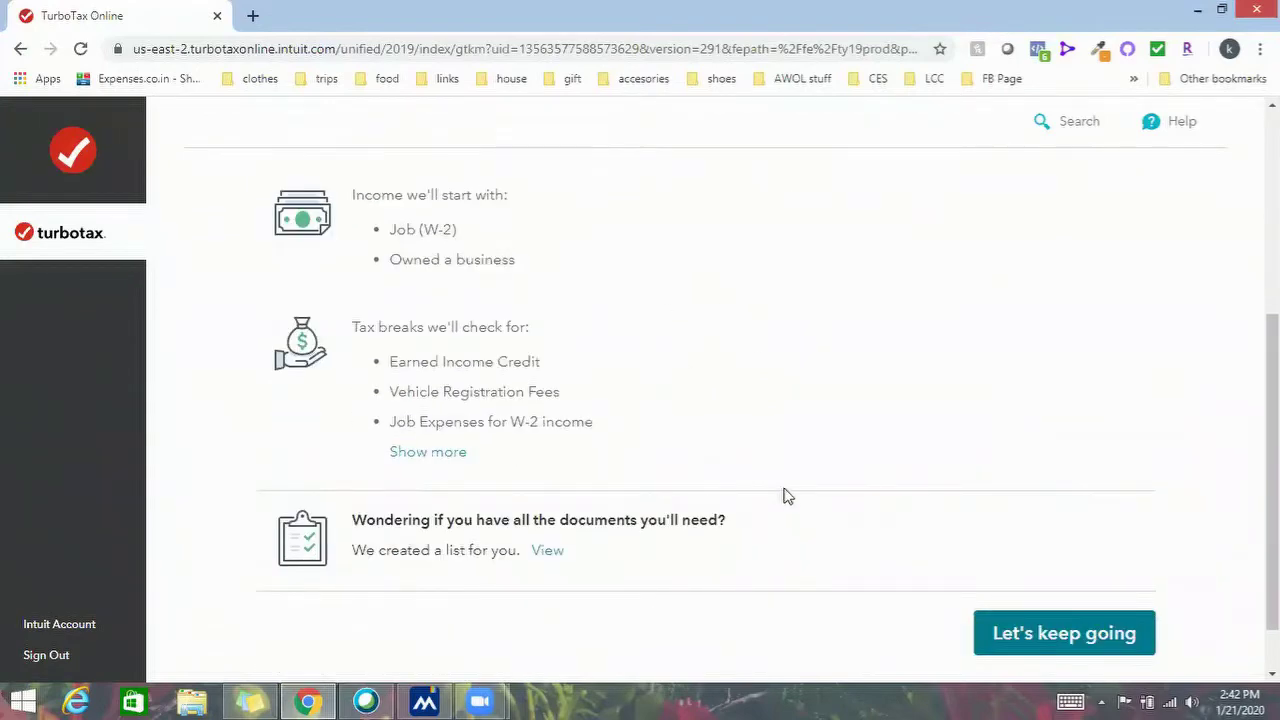
{"action": "scroll", "coordinate": [786, 494], "scroll_direction": "up", "scroll_amount": 3}
{"action": "scroll", "coordinate": [786, 494], "scroll_direction": "down", "scroll_amount": 3}
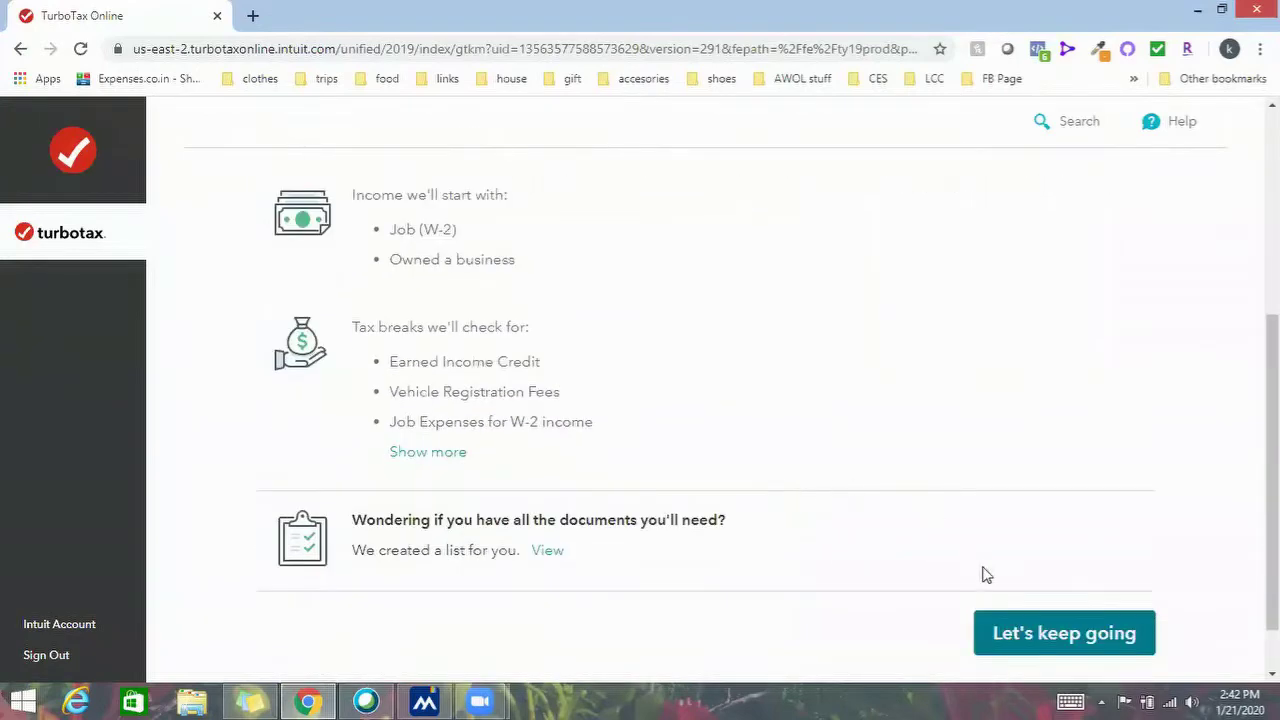
{"action": "left_click", "coordinate": [1016, 614]}
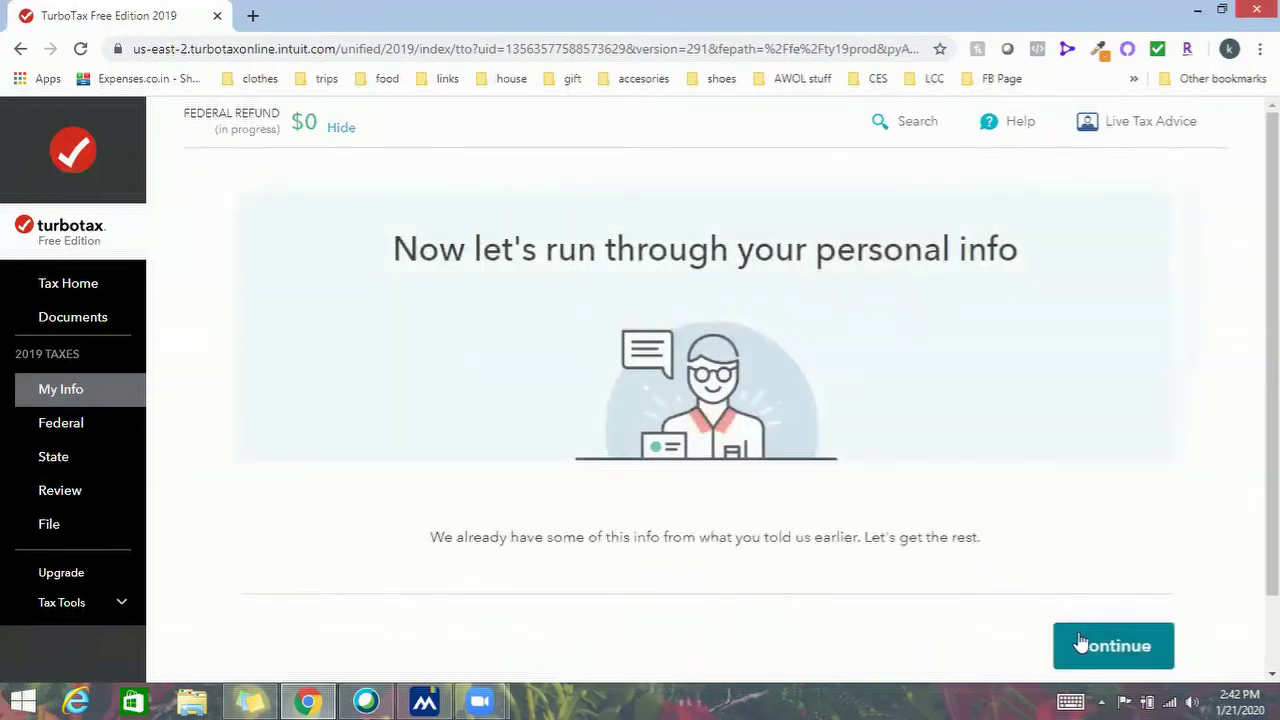
{"action": "left_click", "coordinate": [1080, 646]}
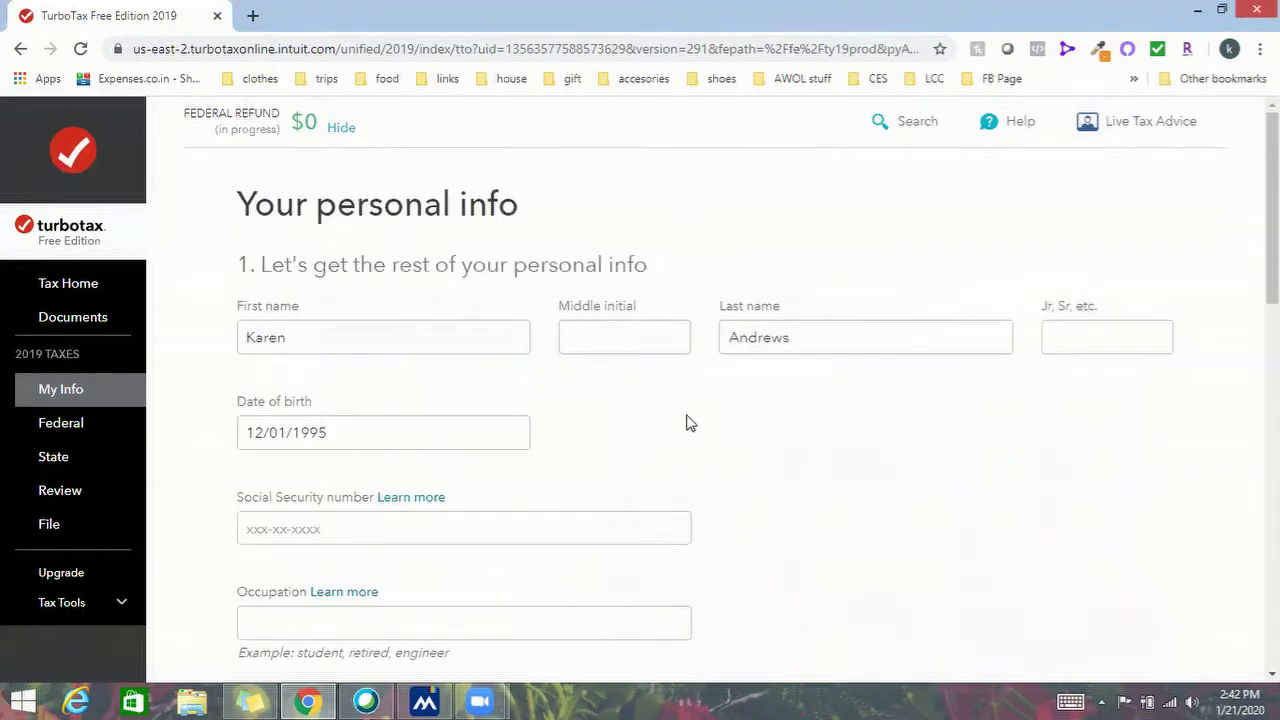
Answer No to Armed Forces, set residence to Indiana, and say no other state lived in
{"action": "scroll", "coordinate": [580, 486], "scroll_direction": "down", "scroll_amount": 2}
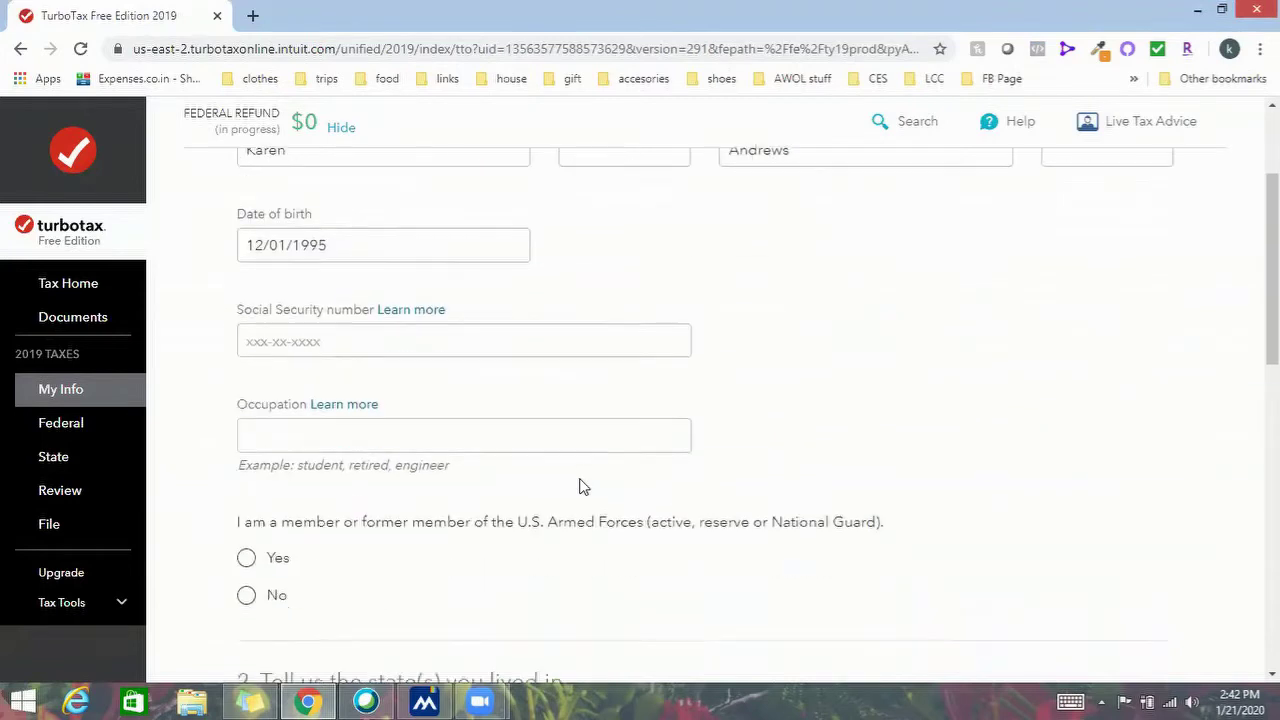
{"action": "scroll", "coordinate": [580, 486], "scroll_direction": "down", "scroll_amount": 1}
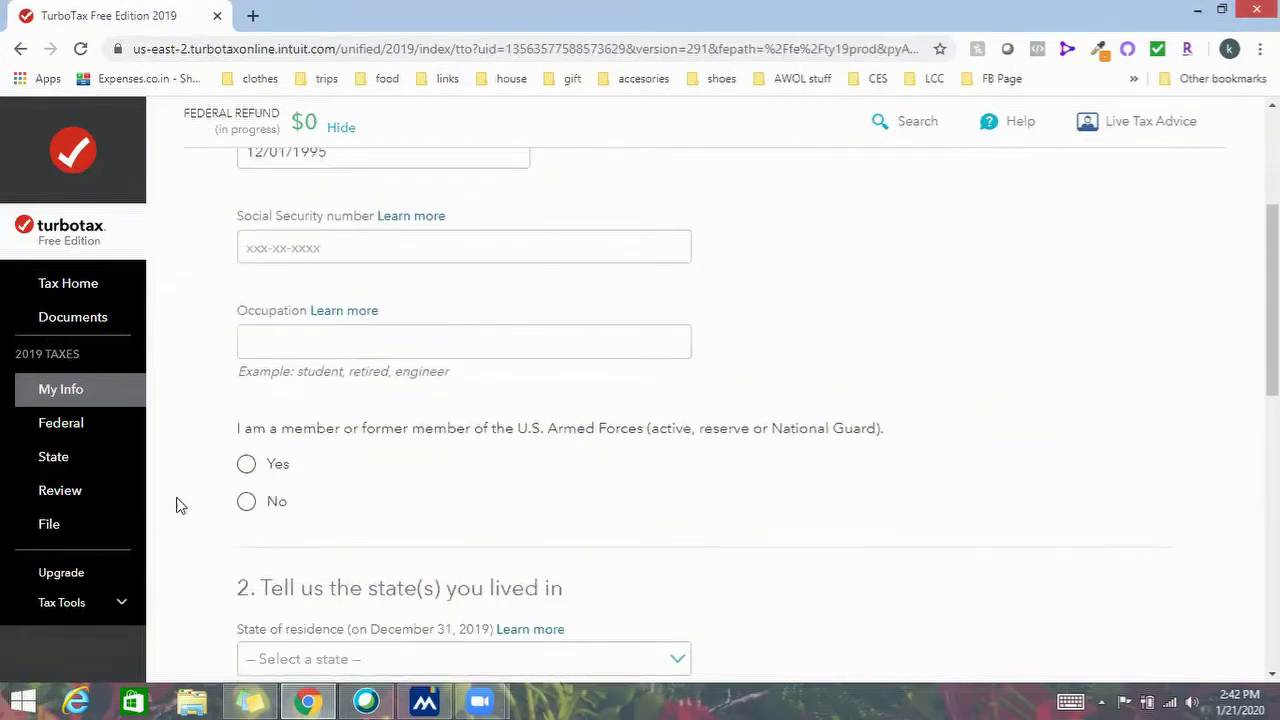
{"action": "left_click", "coordinate": [251, 503]}
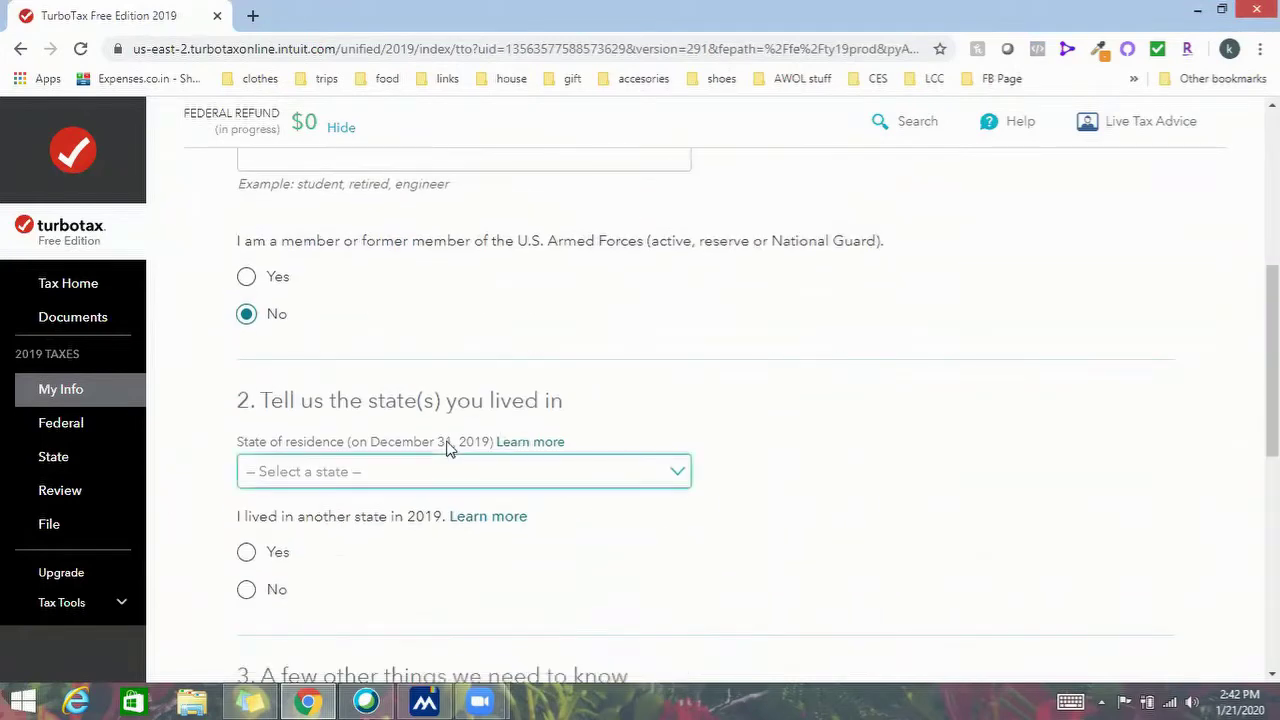
{"action": "left_click", "coordinate": [457, 383]}
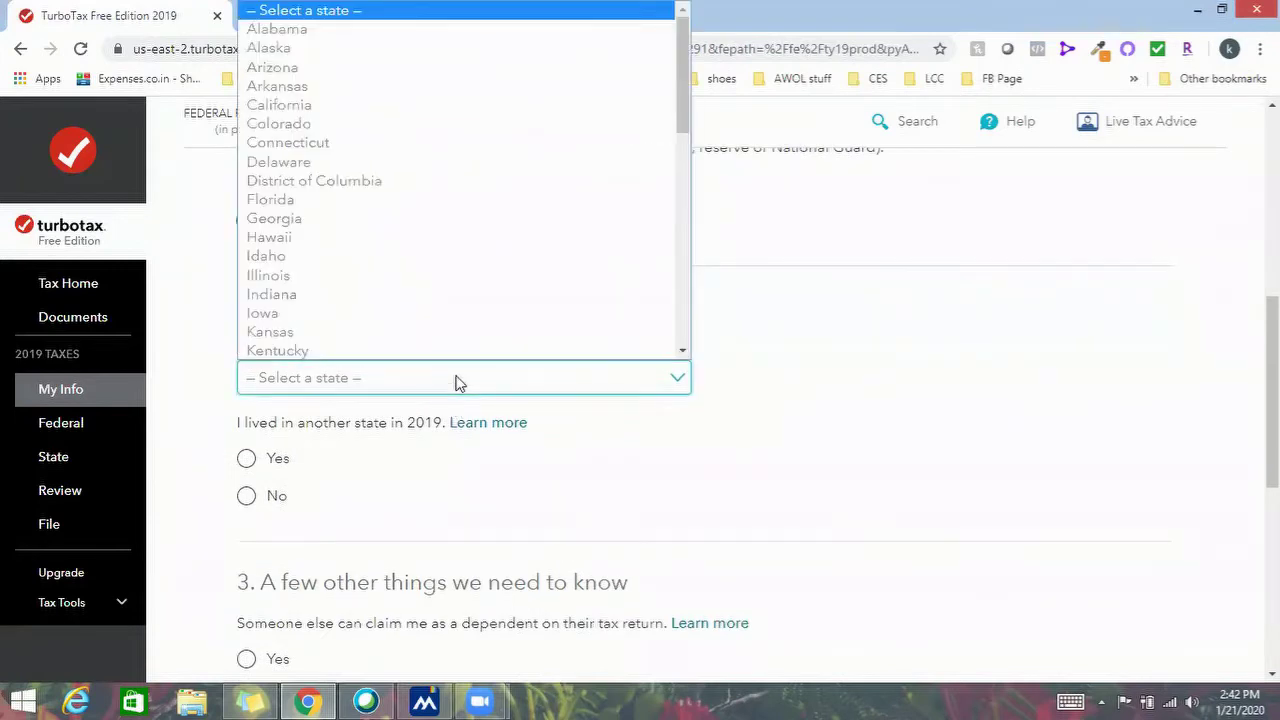
{"action": "left_click", "coordinate": [460, 295]}
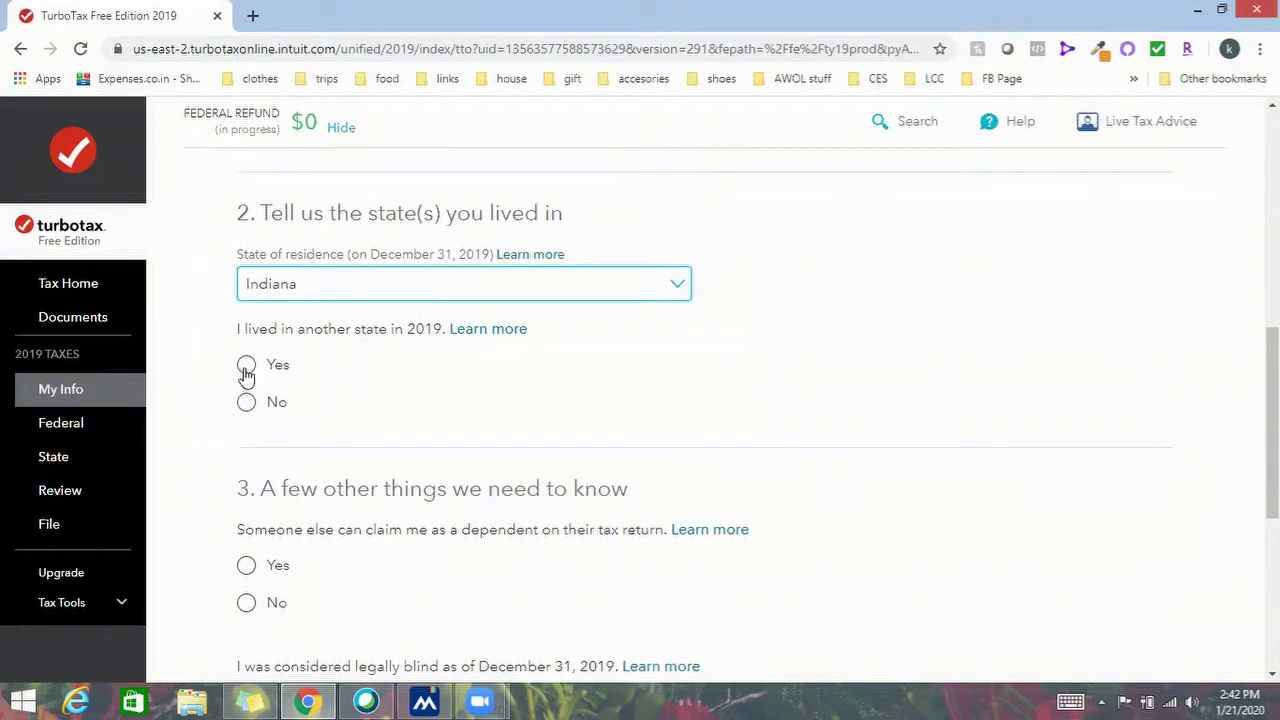
{"action": "left_click", "coordinate": [246, 367]}
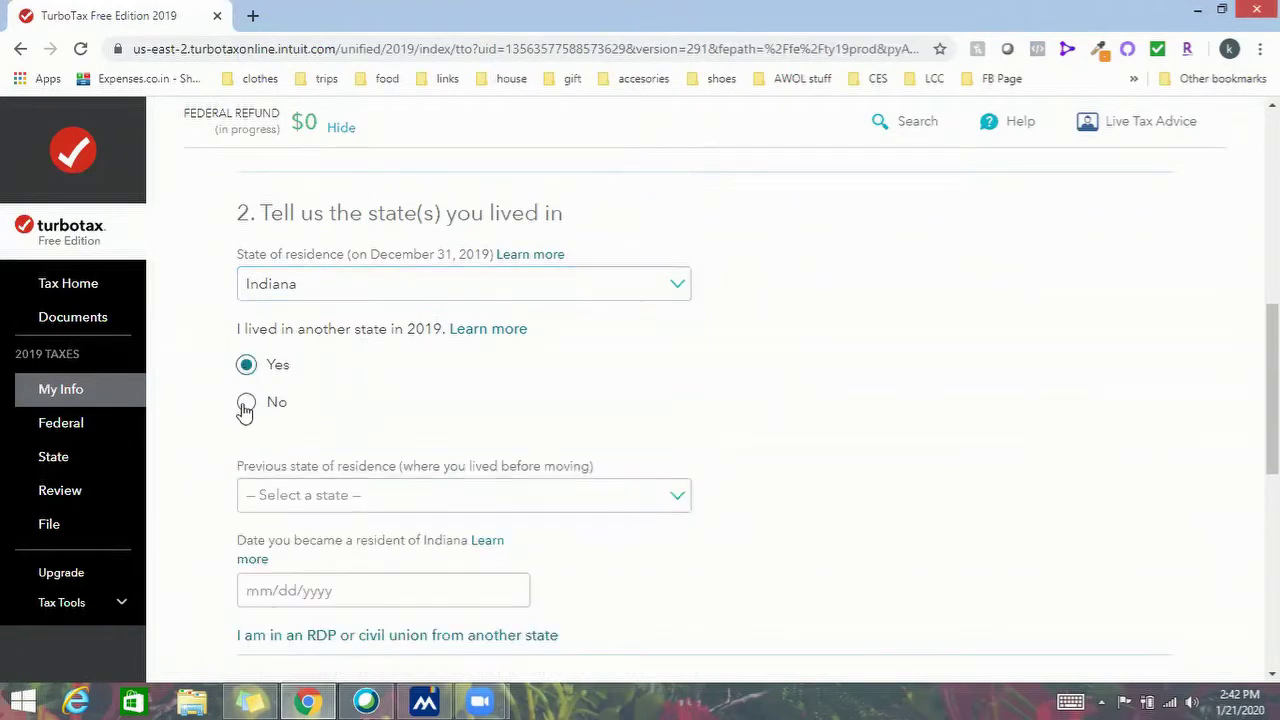
{"action": "left_click", "coordinate": [245, 405]}
Answer No to dependent, legally blind and deceased questions, then submit the form
{"action": "scroll", "coordinate": [497, 381], "scroll_direction": "down", "scroll_amount": 3}
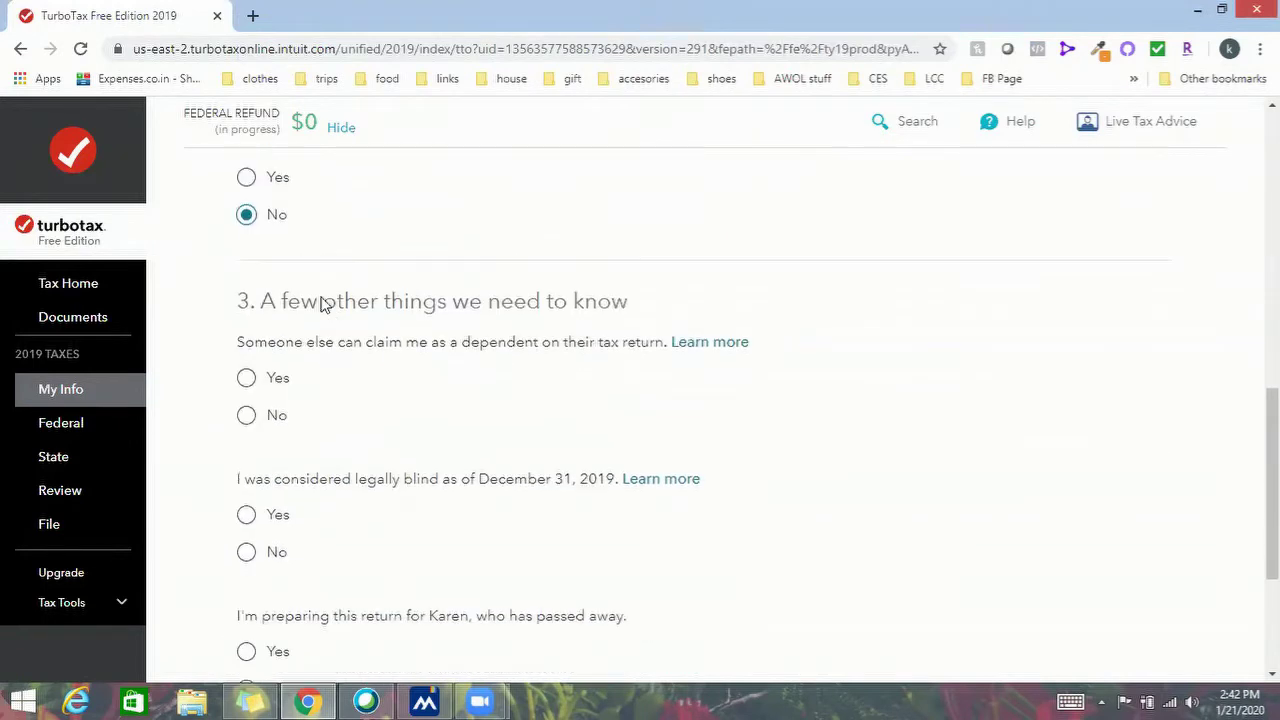
{"action": "left_click", "coordinate": [250, 418]}
{"action": "scroll", "coordinate": [330, 420], "scroll_direction": "down", "scroll_amount": 1}
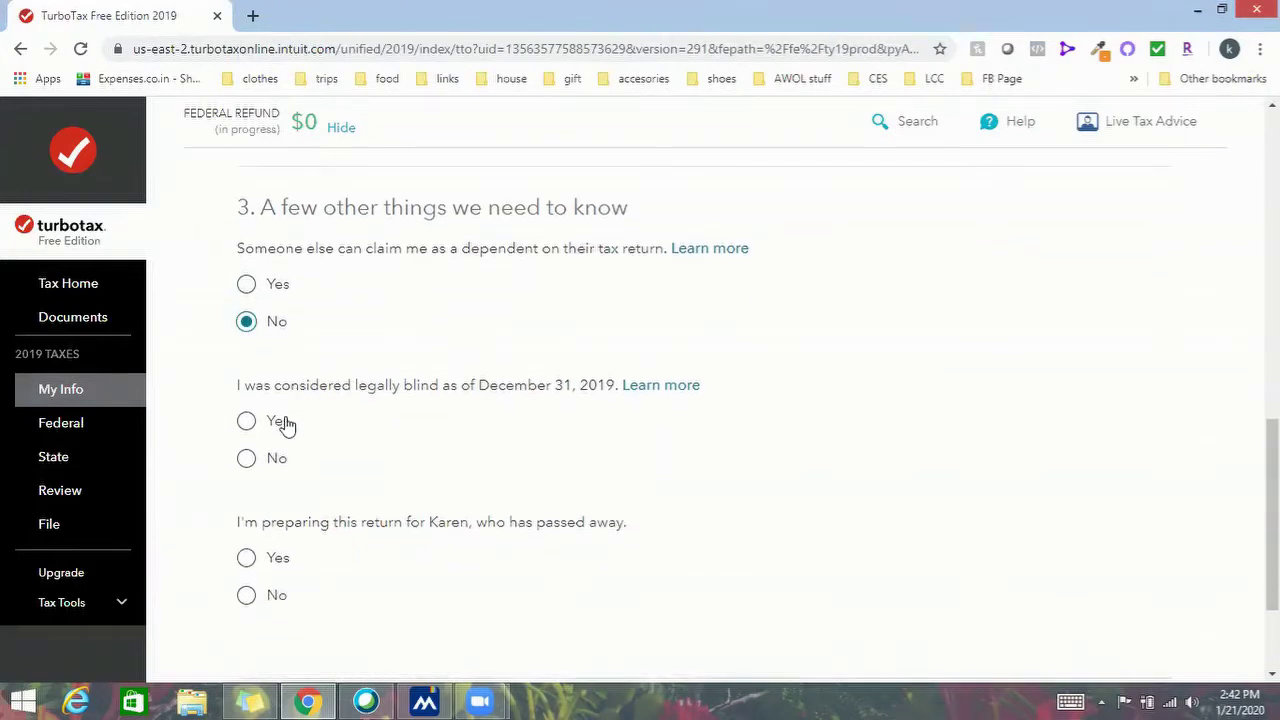
{"action": "left_click", "coordinate": [248, 458]}
{"action": "scroll", "coordinate": [300, 430], "scroll_direction": "down", "scroll_amount": 2}
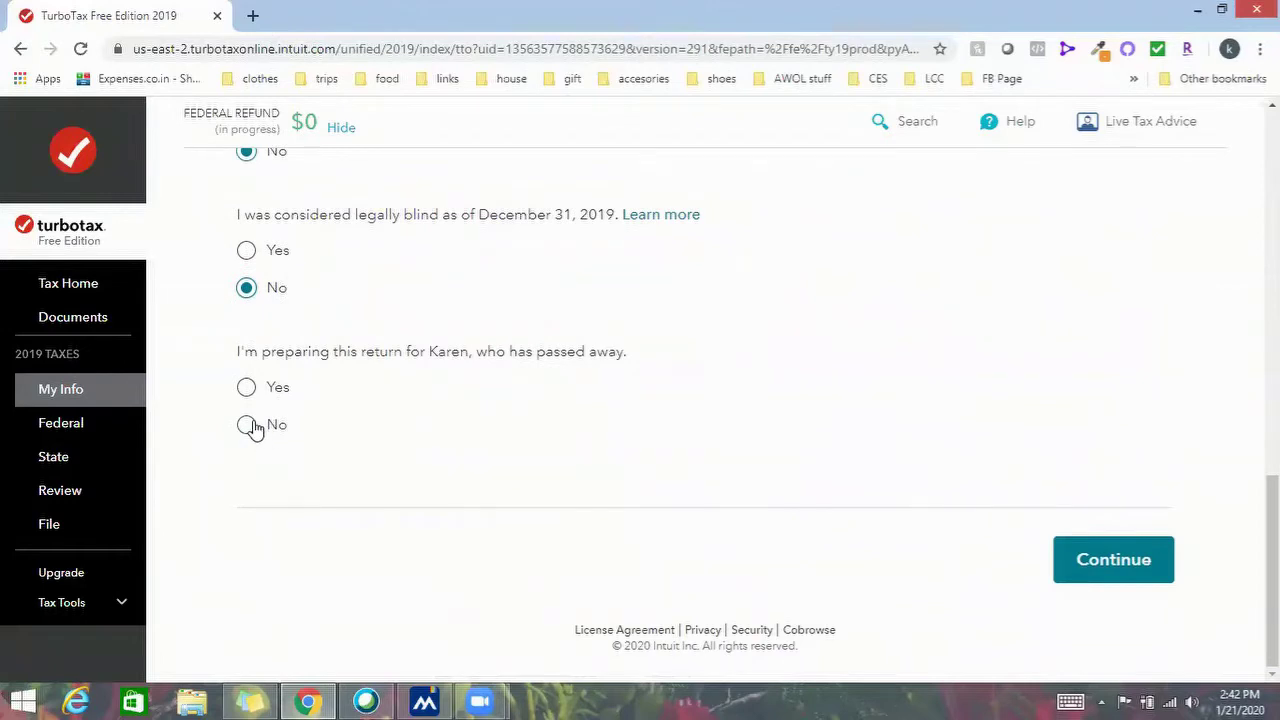
{"action": "left_click", "coordinate": [254, 428]}
{"action": "left_click", "coordinate": [1140, 557]}
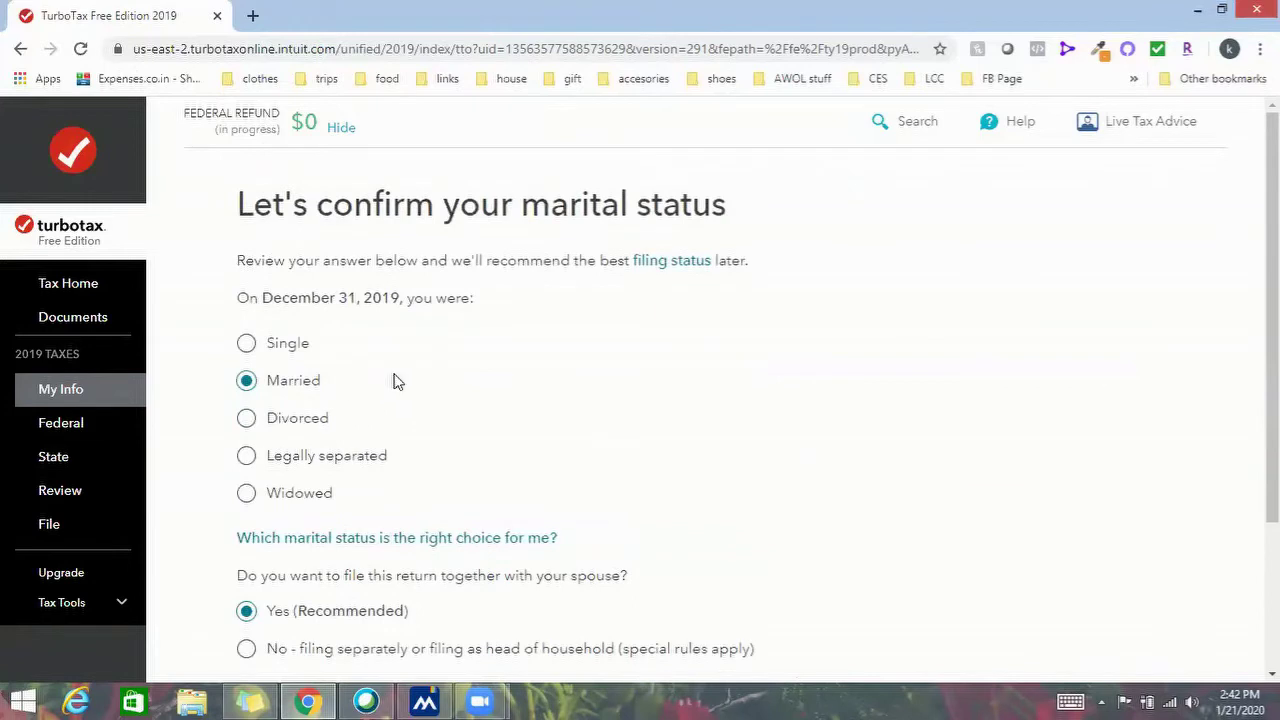
{"action": "scroll", "coordinate": [465, 400], "scroll_direction": "down", "scroll_amount": 2}
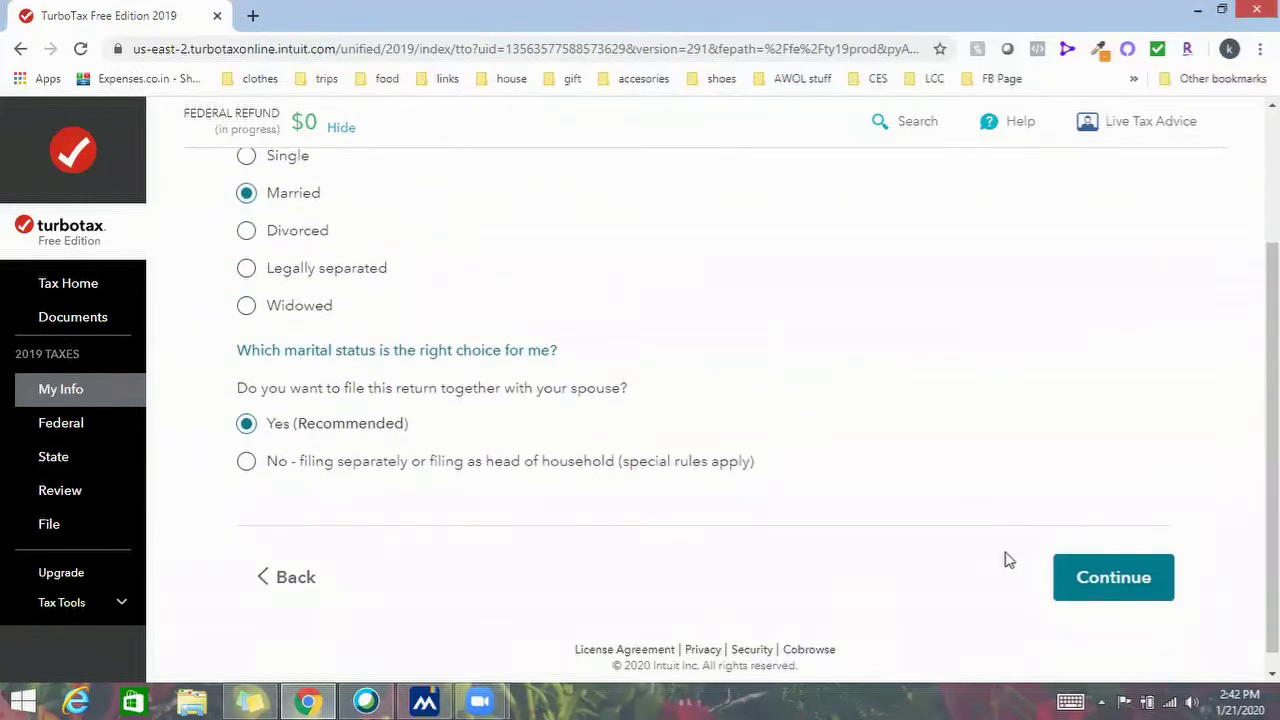
{"action": "left_click", "coordinate": [1068, 570]}
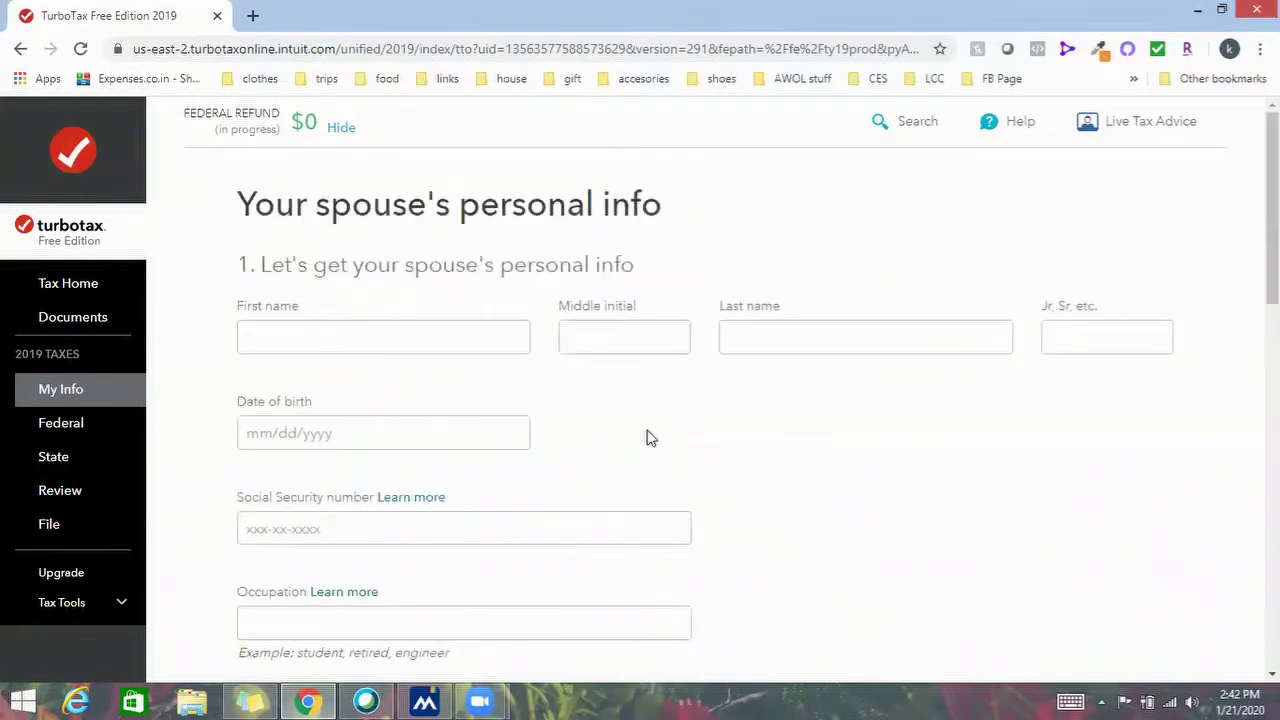
{"action": "left_click", "coordinate": [401, 336]}
{"action": "scroll", "coordinate": [540, 358], "scroll_direction": "down", "scroll_amount": 11}
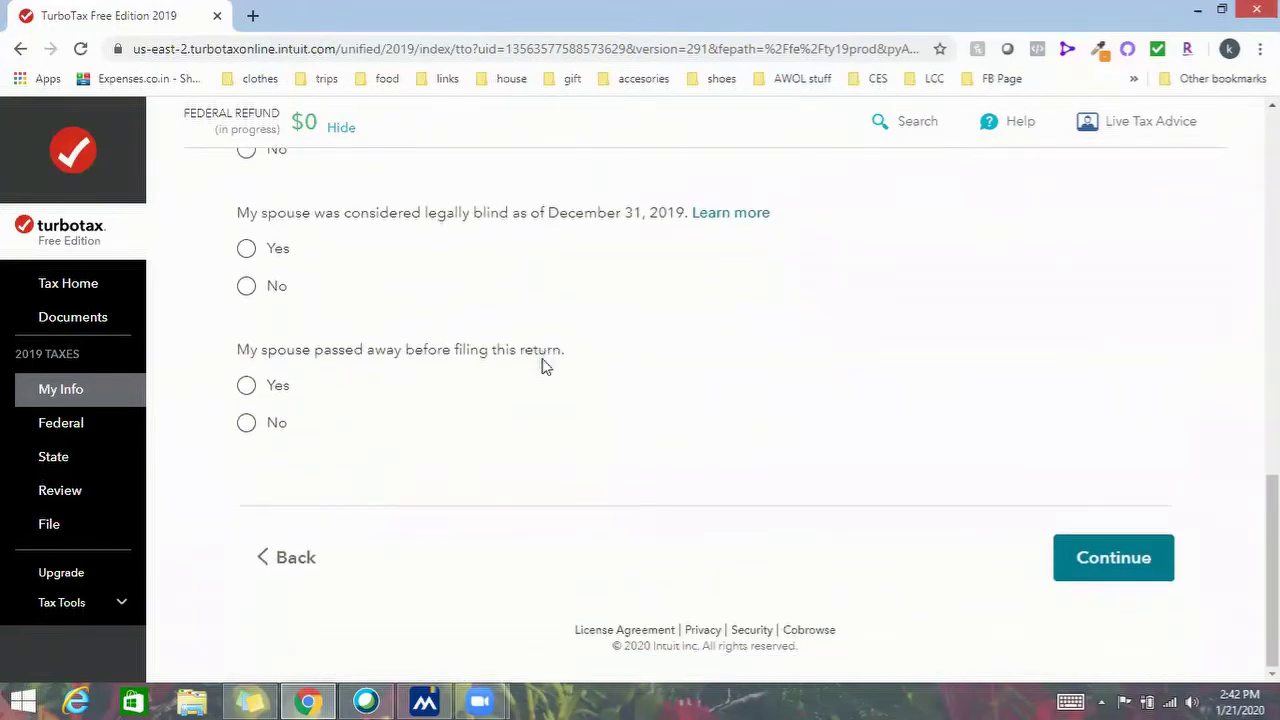
{"action": "scroll", "coordinate": [541, 366], "scroll_direction": "up", "scroll_amount": 10}
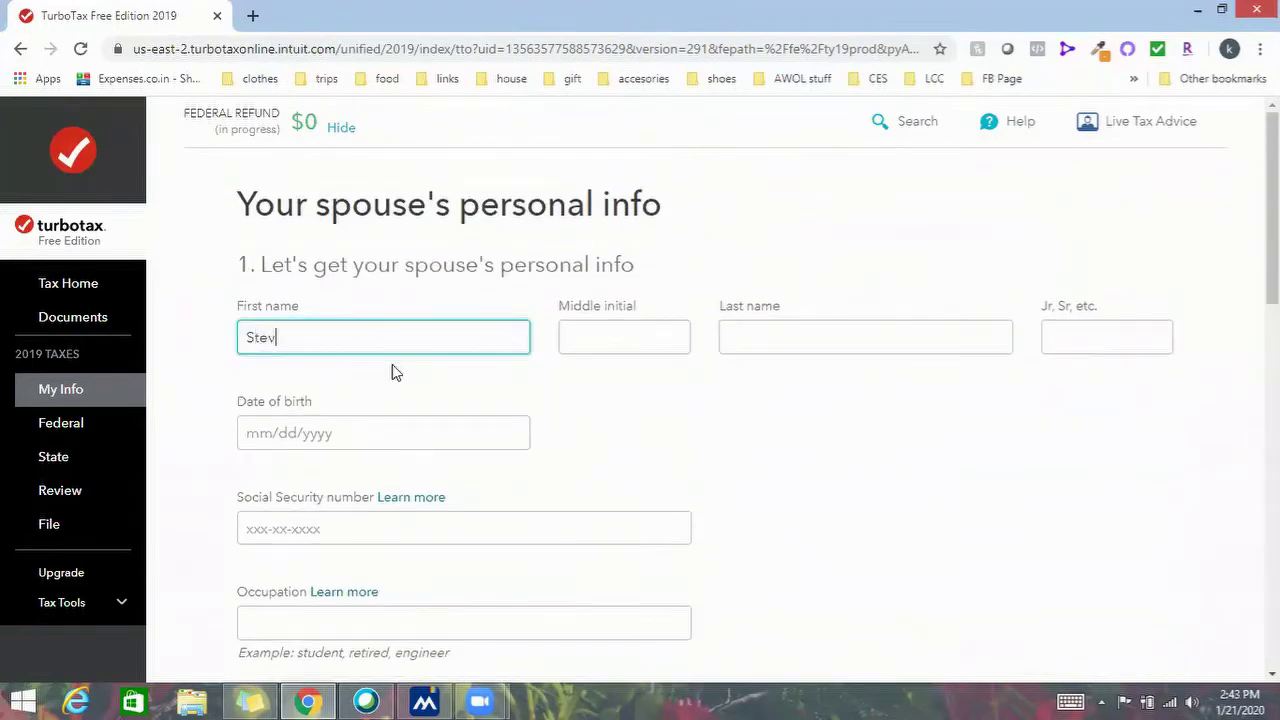
{"action": "key", "text": "Tab"}
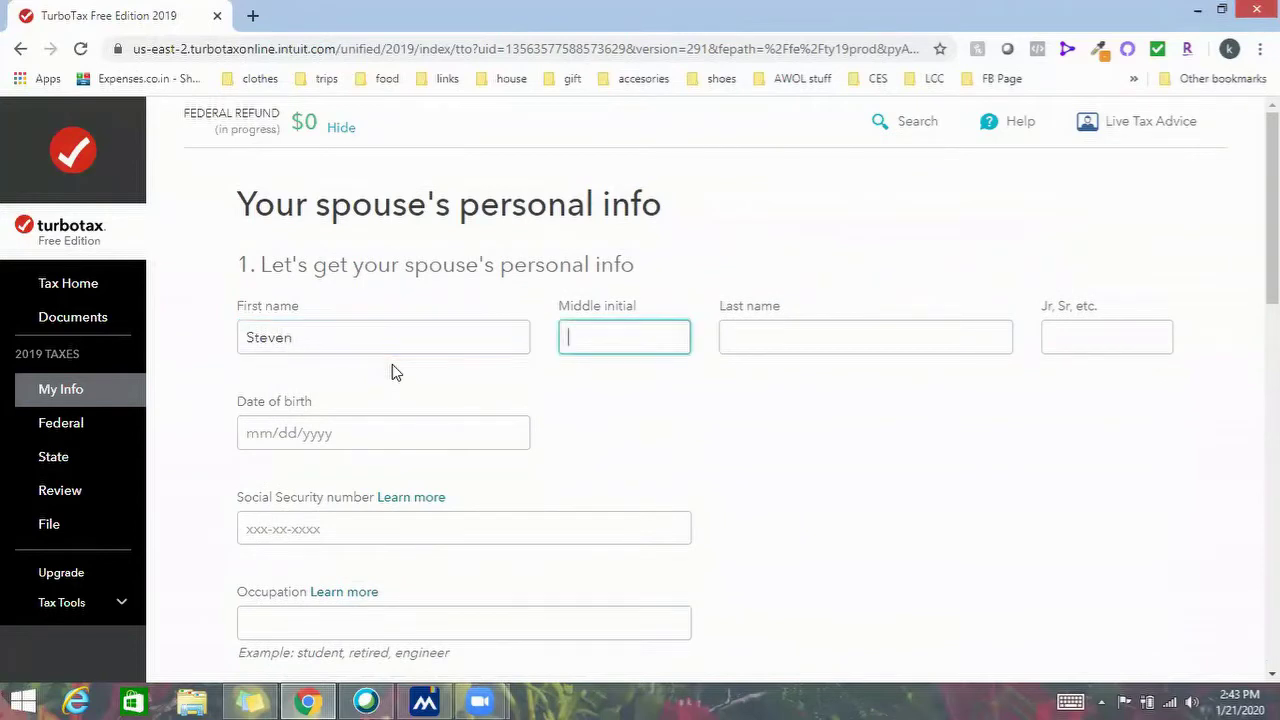
{"action": "key", "text": "Tab"}
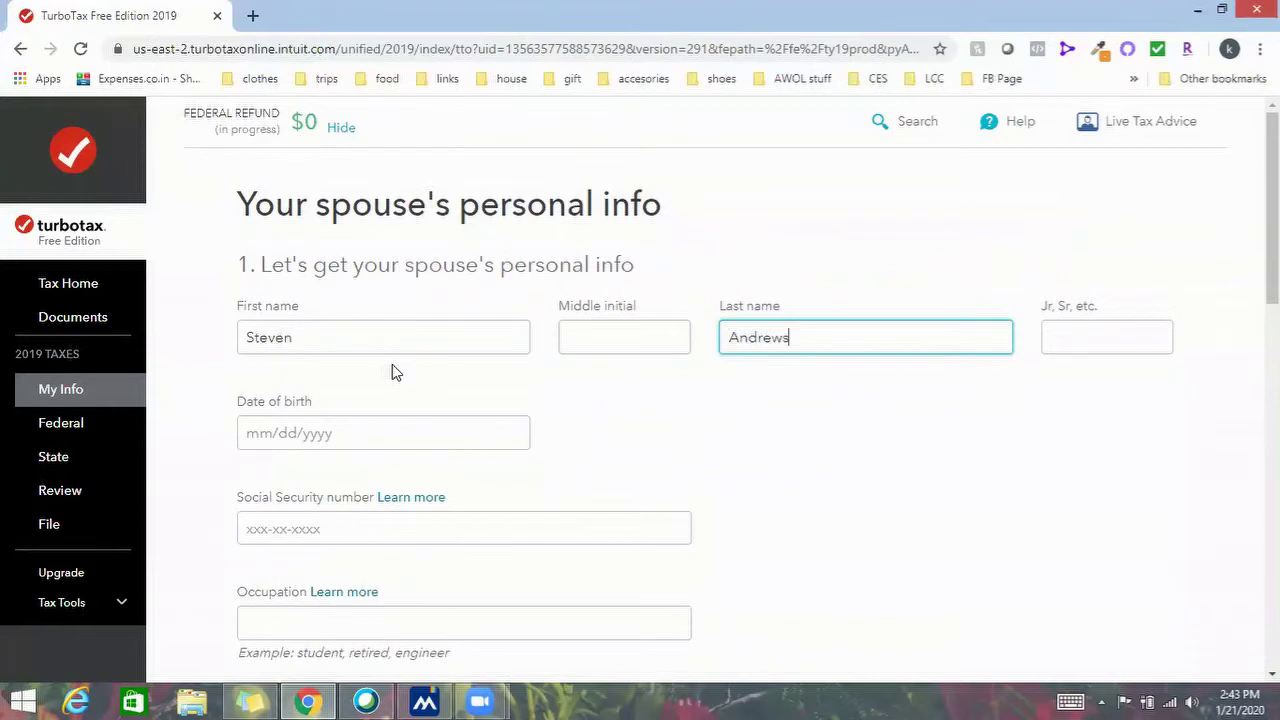
{"action": "key", "text": "Tab"}
{"action": "key", "text": "Tab"}
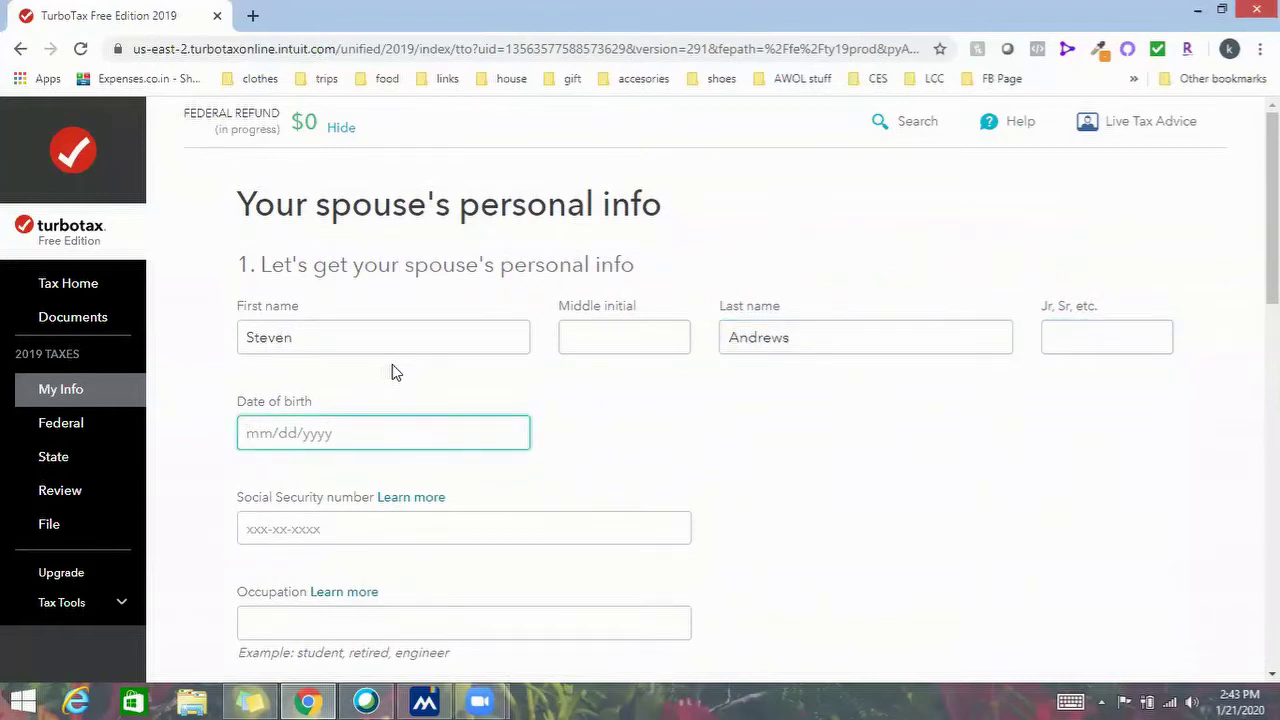
Set the spouse's occupation to Engineer and answer No to Armed Forces service
{"action": "scroll", "coordinate": [431, 450], "scroll_direction": "down", "scroll_amount": 2}
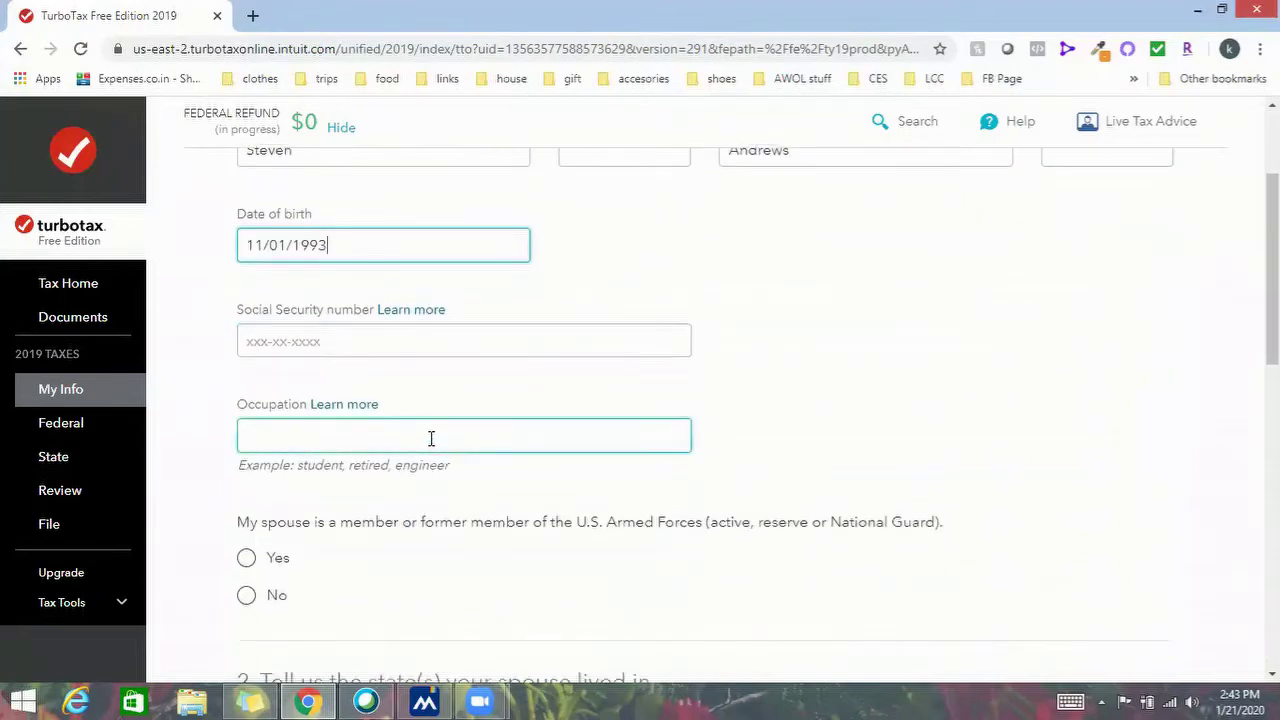
{"action": "left_click", "coordinate": [433, 444]}
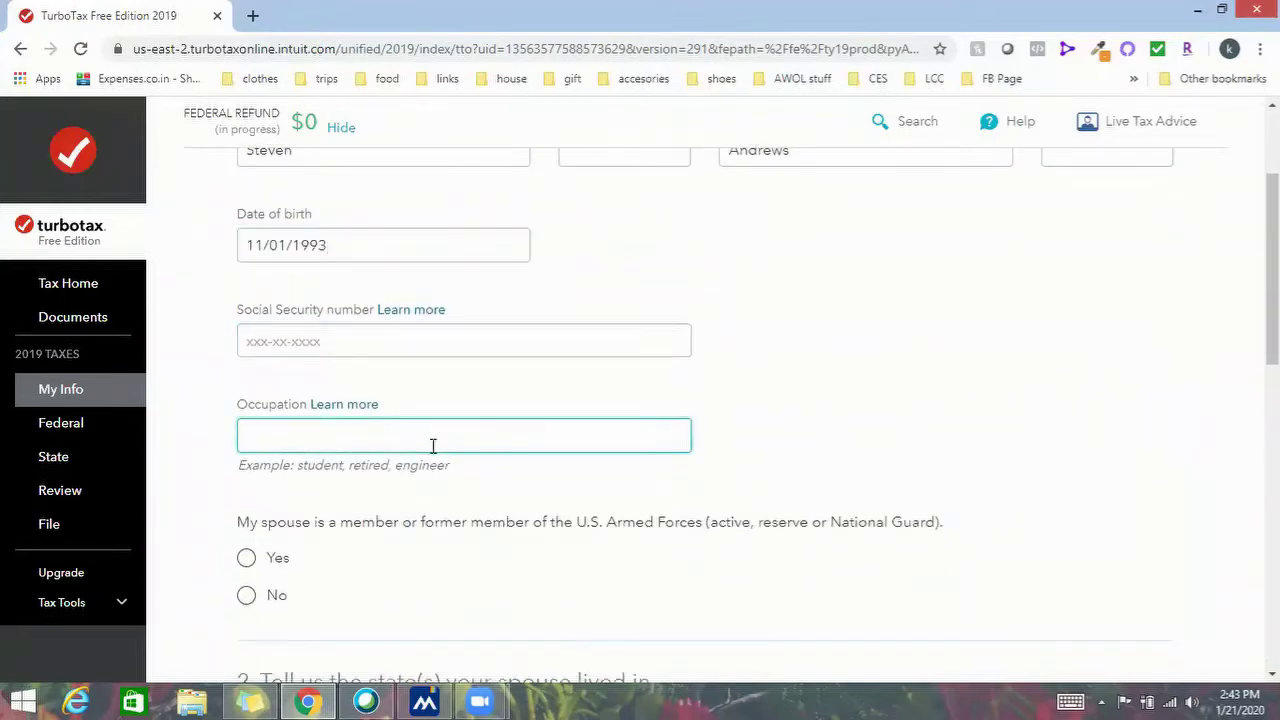
{"action": "type", "text": "Engi"}
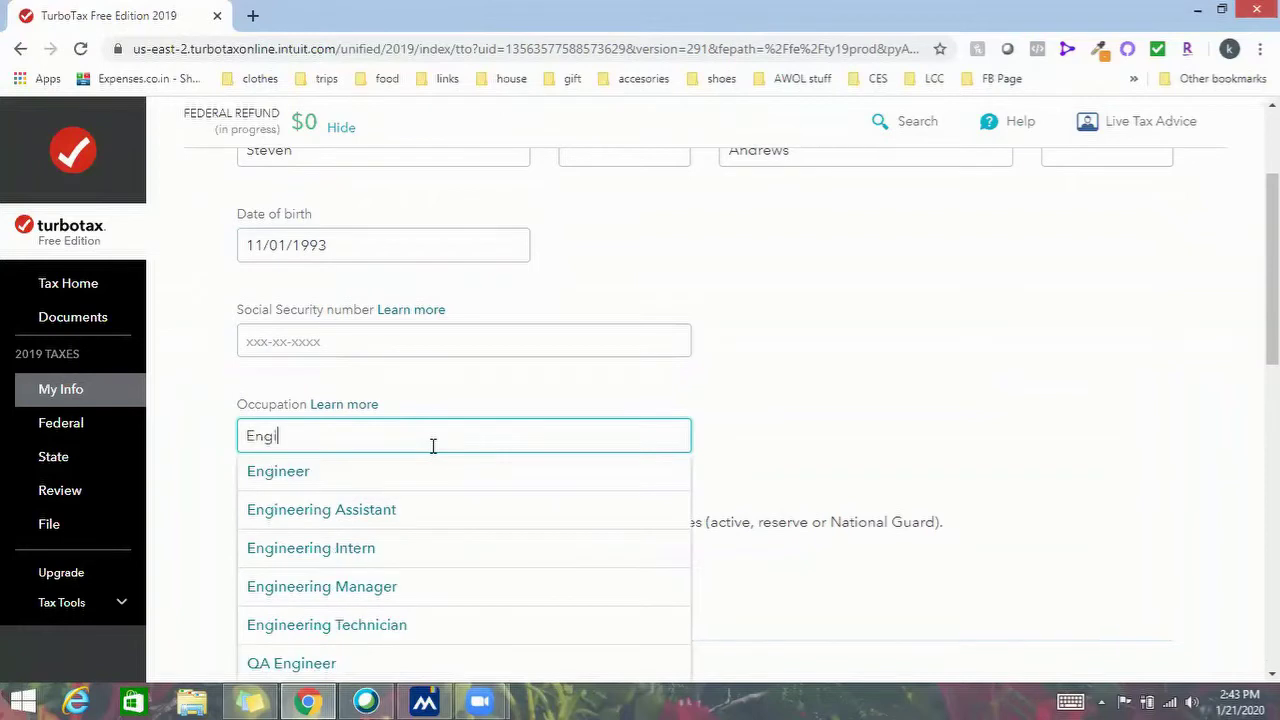
{"action": "left_click", "coordinate": [372, 469]}
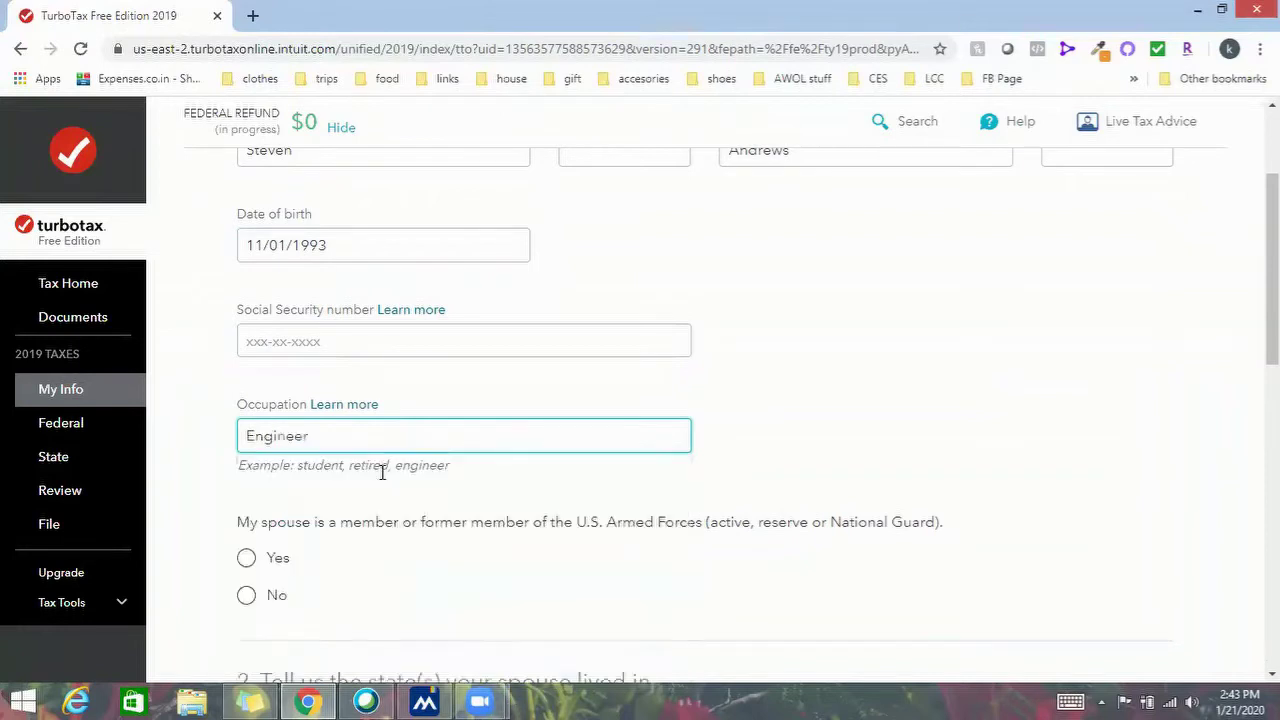
{"action": "scroll", "coordinate": [444, 500], "scroll_direction": "down", "scroll_amount": 1}
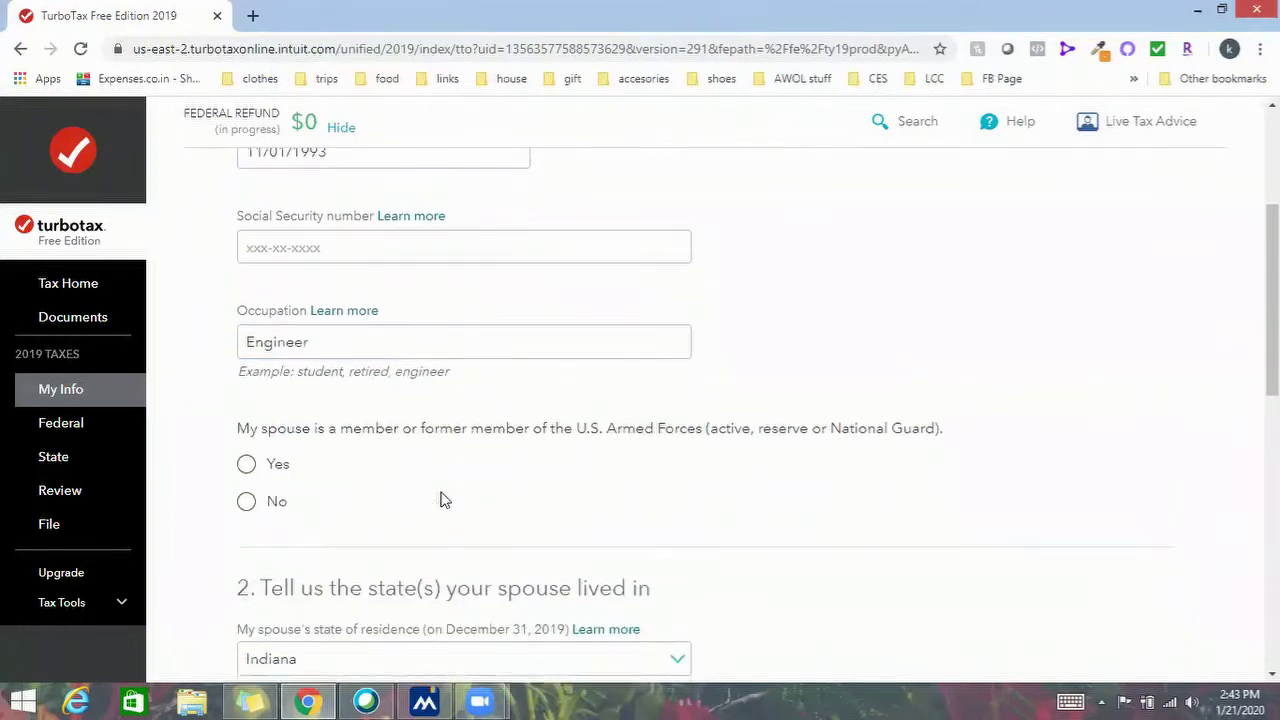
{"action": "left_click", "coordinate": [247, 464]}
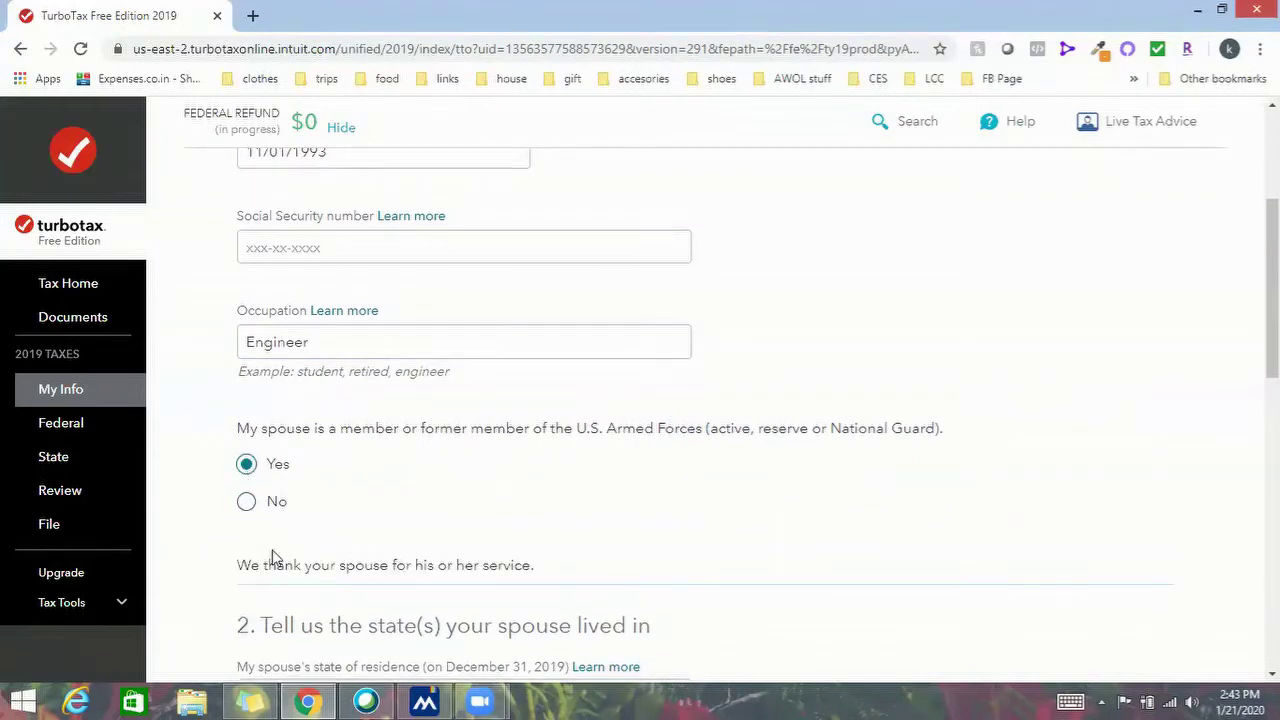
{"action": "left_click", "coordinate": [247, 501]}
{"action": "scroll", "coordinate": [463, 435], "scroll_direction": "down", "scroll_amount": 3}
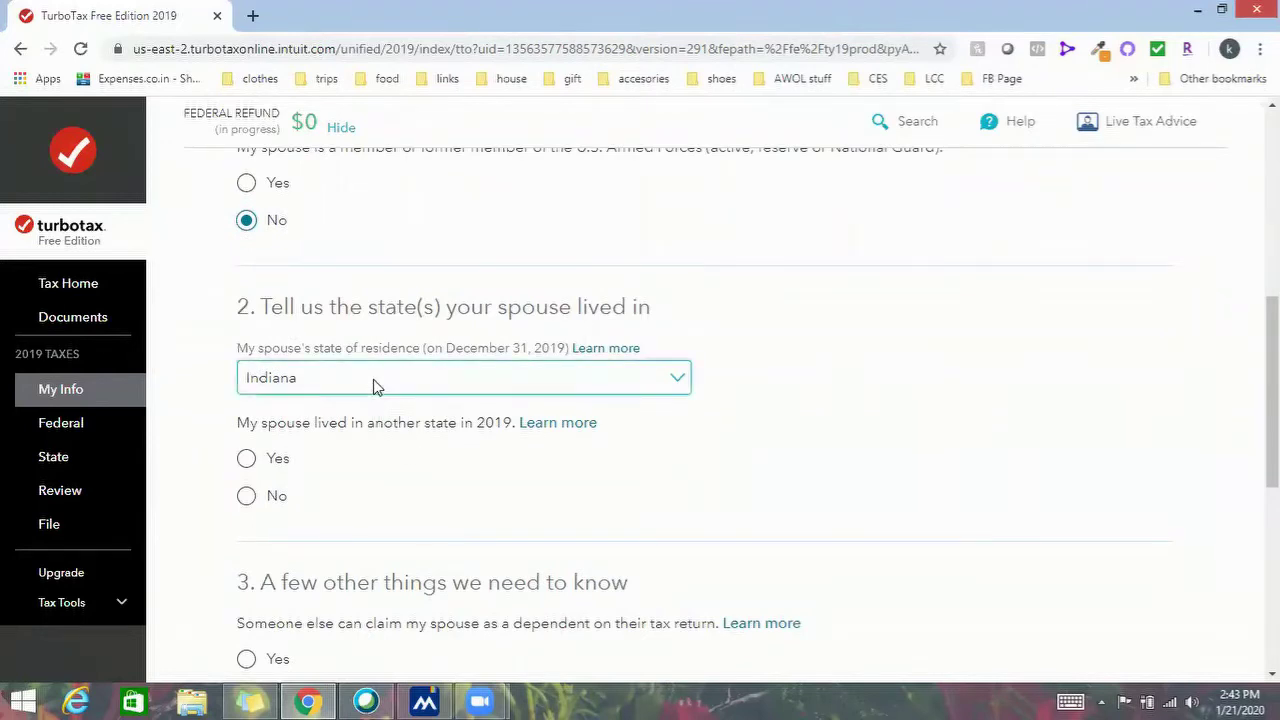
{"action": "scroll", "coordinate": [457, 408], "scroll_direction": "down", "scroll_amount": 1}
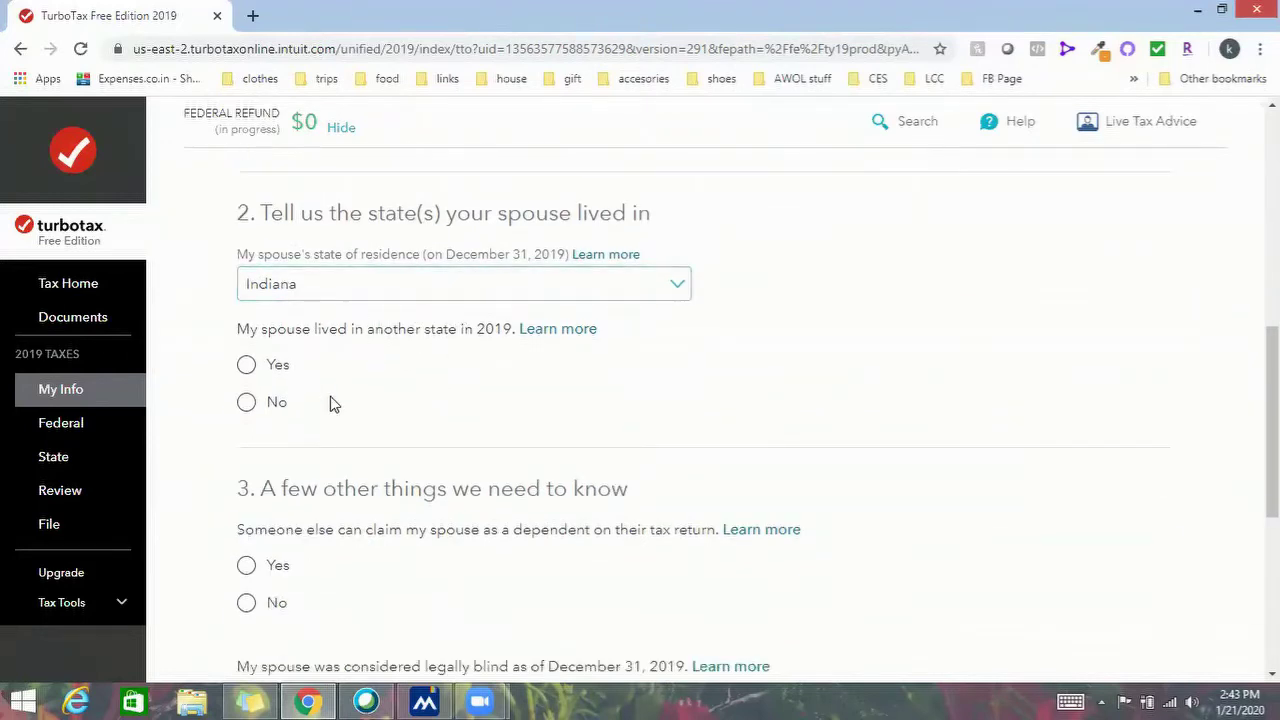
Answer No to the spouse's other-state, dependent, blind and deceased questions, then submit
{"action": "left_click", "coordinate": [247, 366]}
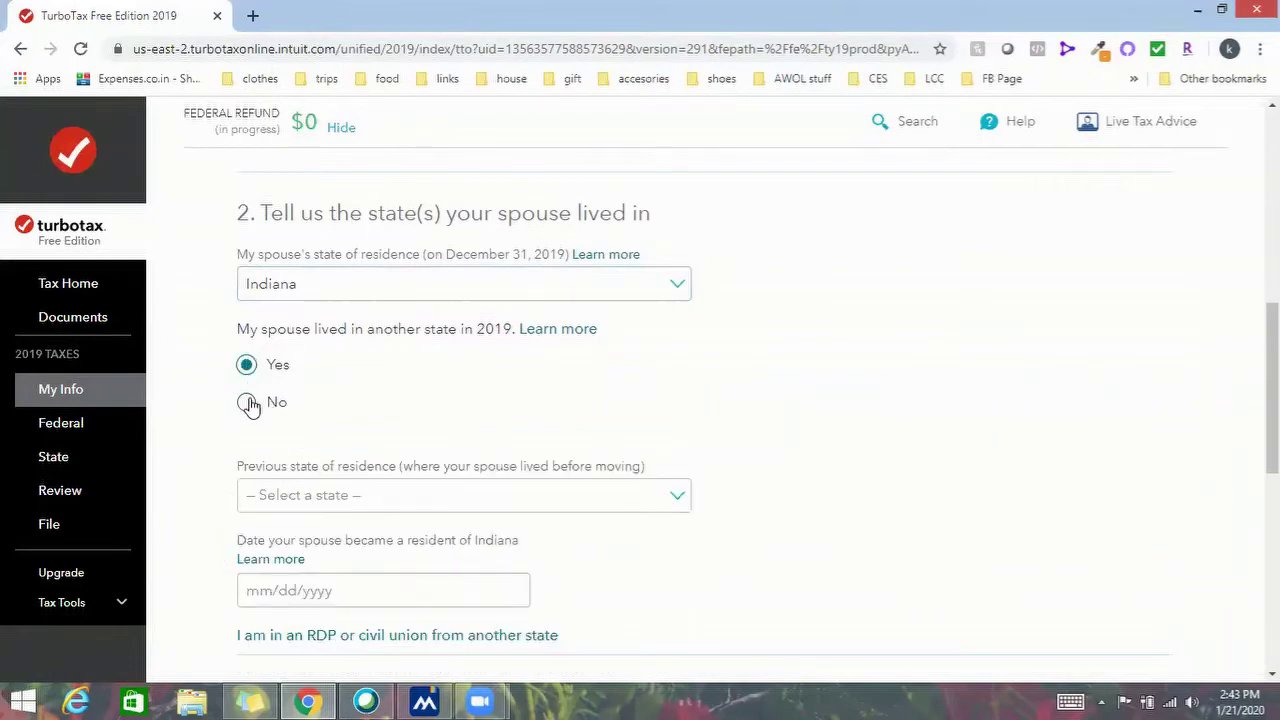
{"action": "left_click", "coordinate": [248, 402]}
{"action": "scroll", "coordinate": [360, 363], "scroll_direction": "down", "scroll_amount": 1}
{"action": "scroll", "coordinate": [360, 365], "scroll_direction": "down", "scroll_amount": 2}
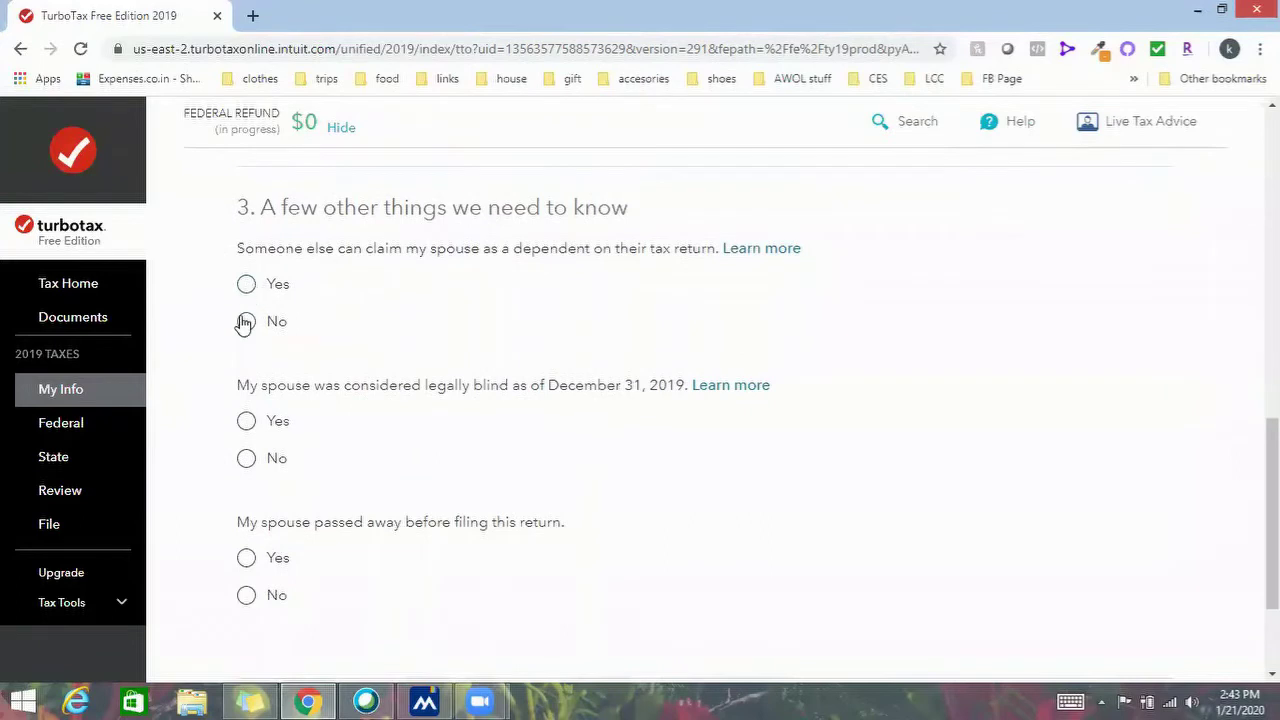
{"action": "left_click", "coordinate": [246, 322]}
{"action": "left_click", "coordinate": [246, 458]}
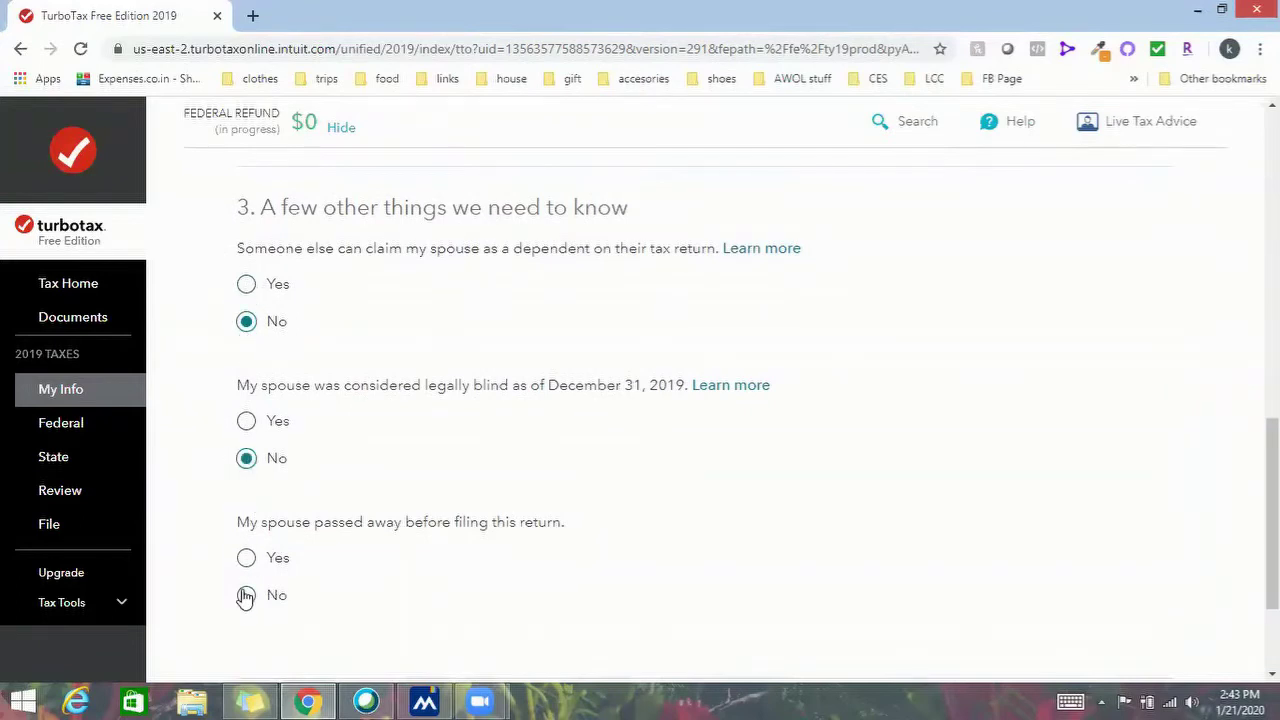
{"action": "left_click", "coordinate": [246, 595]}
{"action": "scroll", "coordinate": [893, 455], "scroll_direction": "down", "scroll_amount": 2}
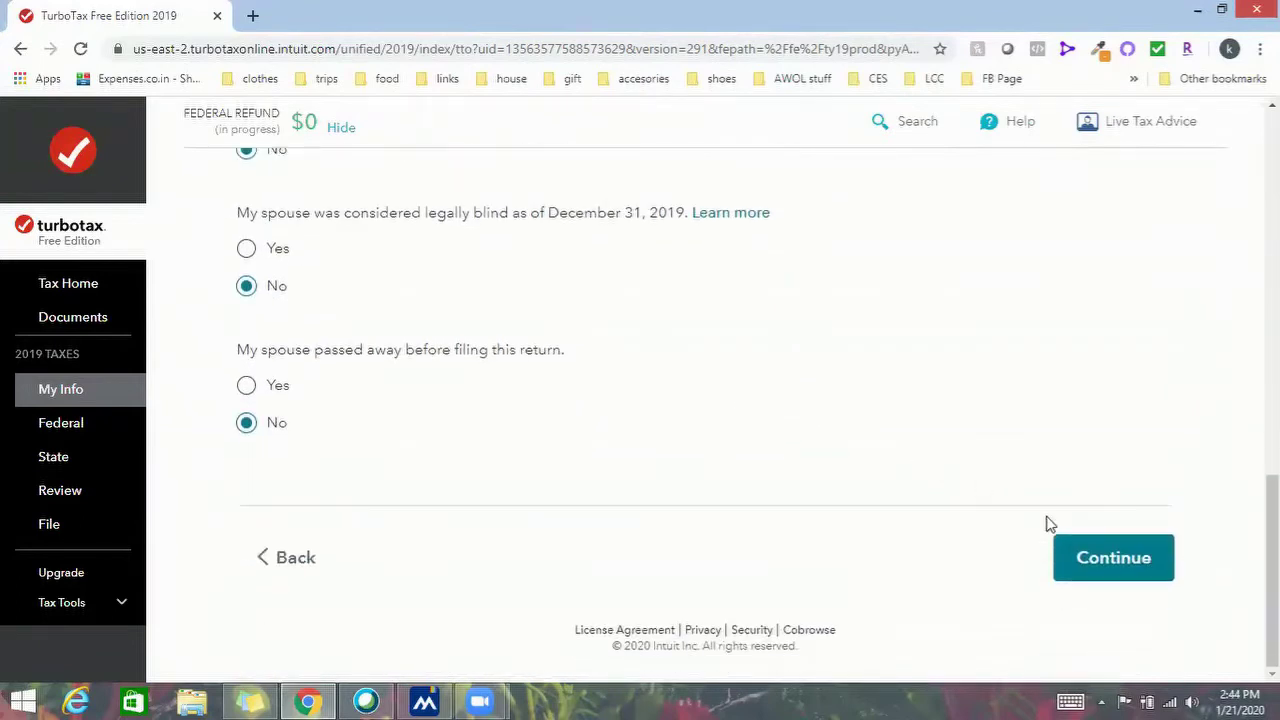
{"action": "left_click", "coordinate": [1109, 558]}
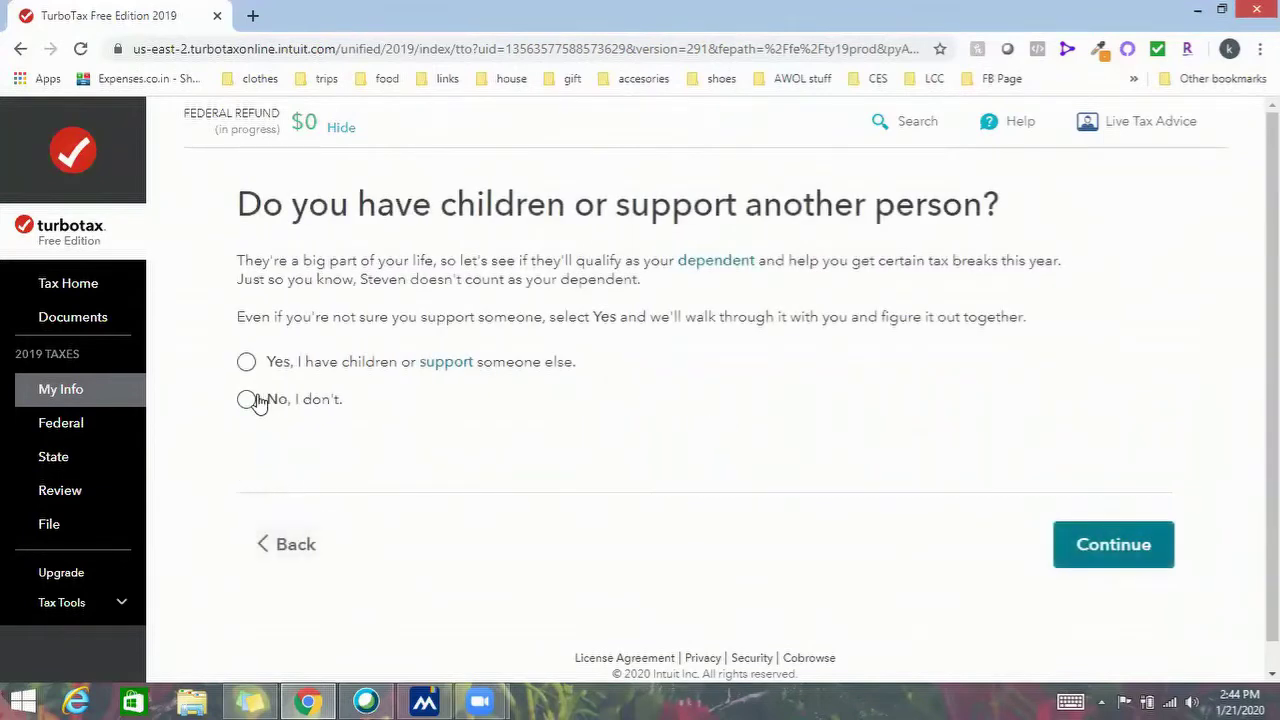
Report no dependents and attempt to submit the mailing address form
{"action": "left_click", "coordinate": [248, 400]}
{"action": "left_click", "coordinate": [1057, 560]}
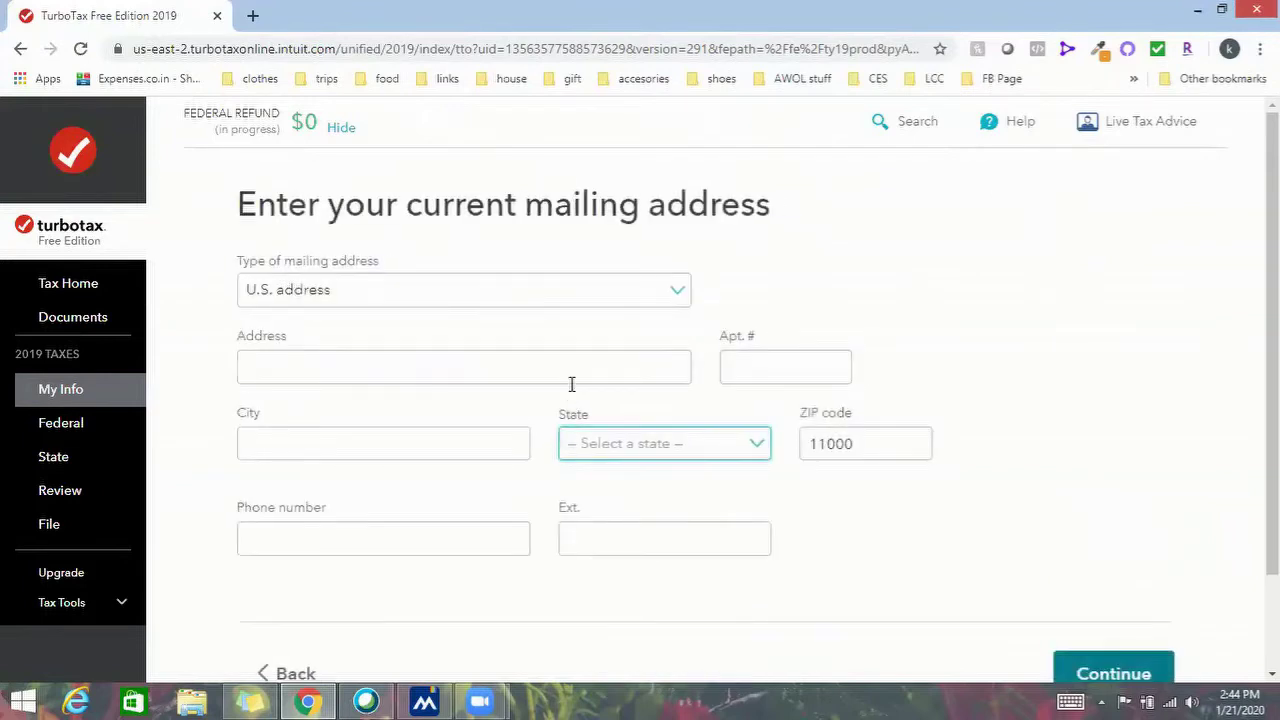
{"action": "left_click", "coordinate": [571, 370]}
{"action": "scroll", "coordinate": [571, 384], "scroll_direction": "down", "scroll_amount": 1}
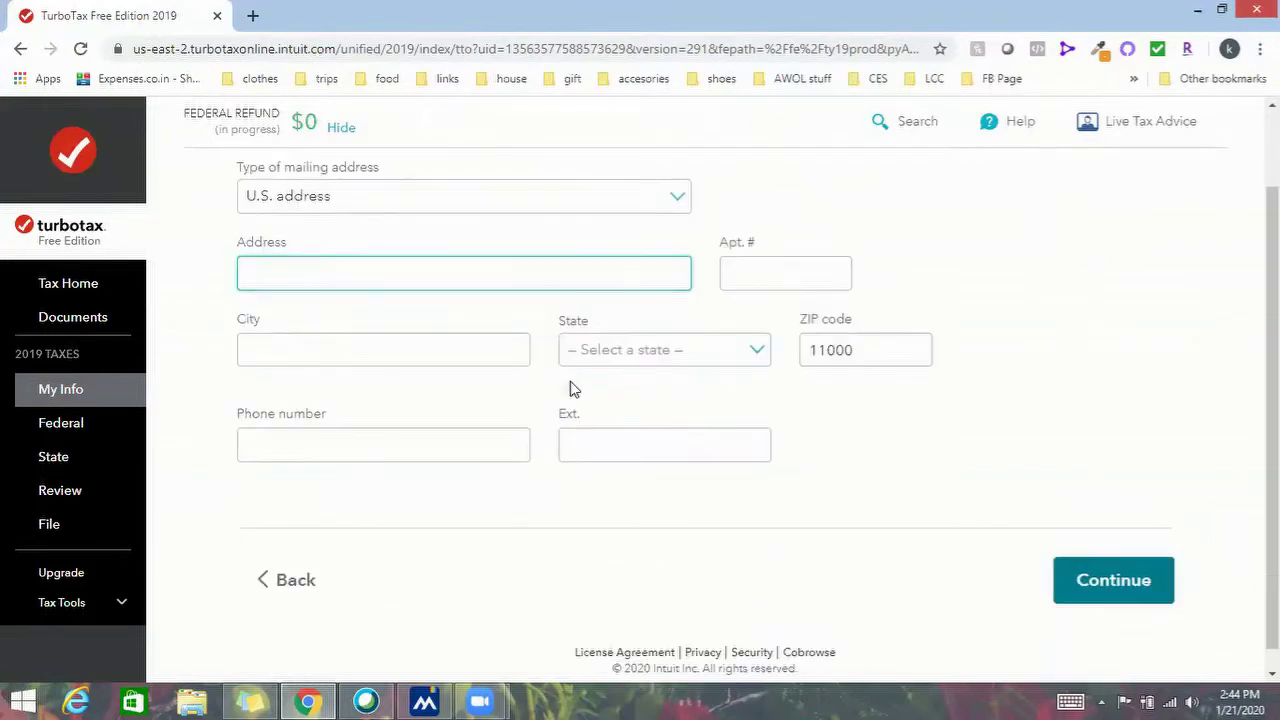
{"action": "left_click", "coordinate": [1158, 590]}
{"action": "scroll", "coordinate": [610, 412], "scroll_direction": "down", "scroll_amount": 1}
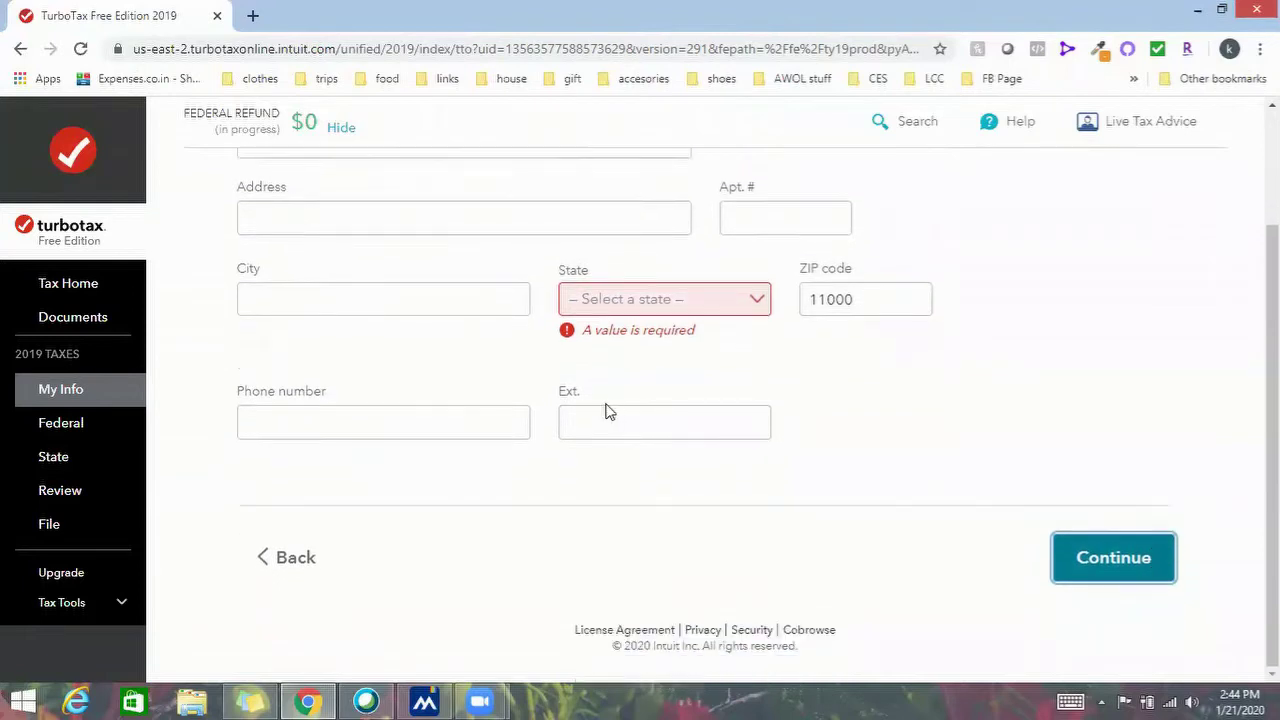
Set the mailing address state to Indiana and submit it and the other-state income answer
{"action": "left_click", "coordinate": [673, 304]}
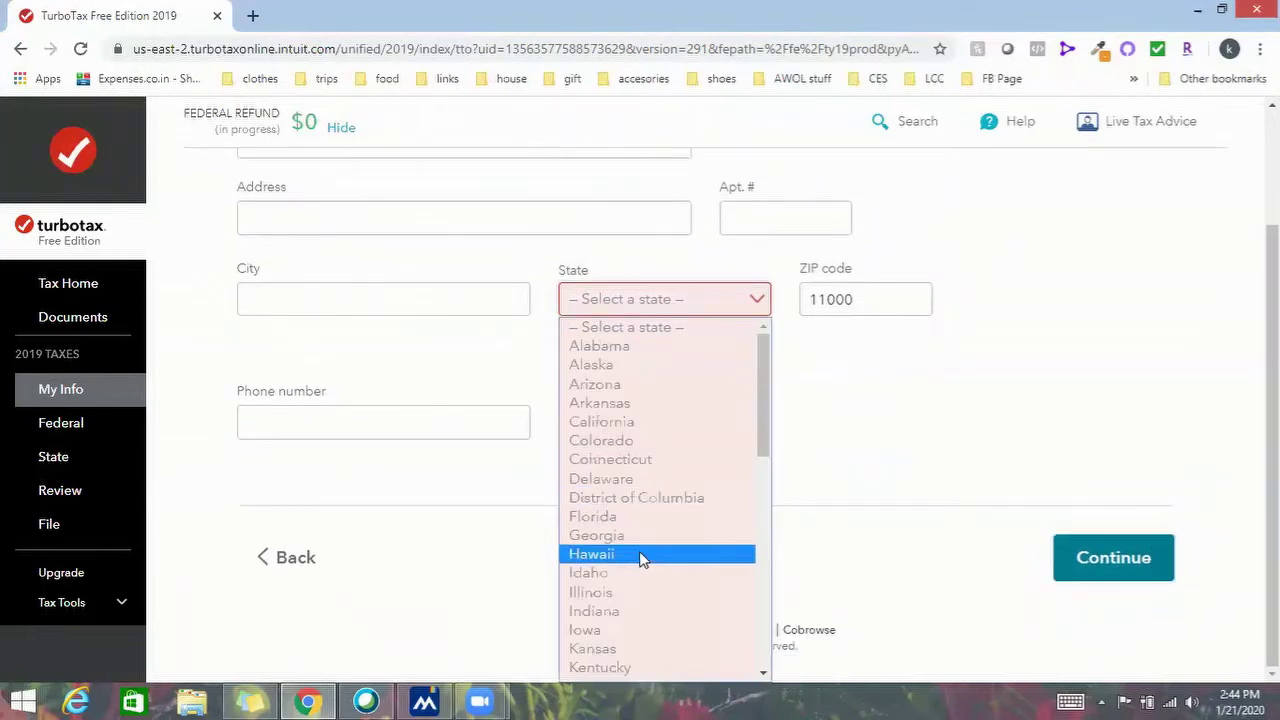
{"action": "left_click", "coordinate": [884, 455]}
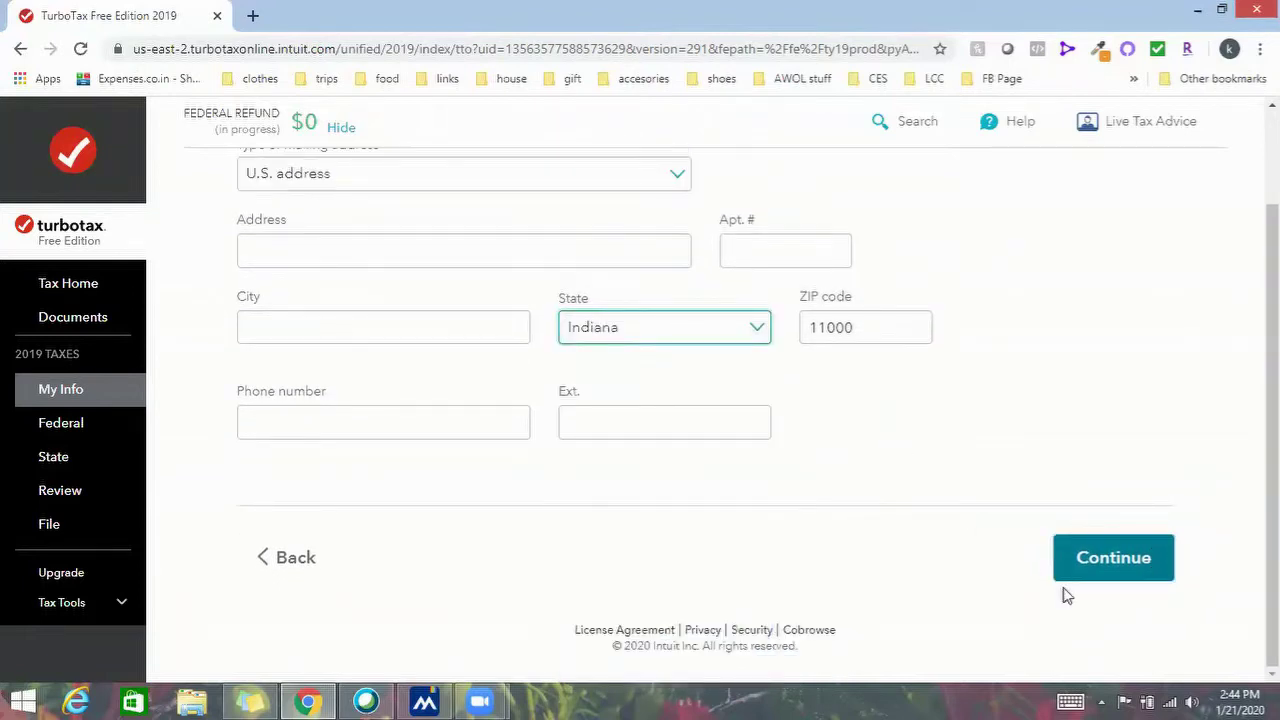
{"action": "left_click", "coordinate": [1094, 563]}
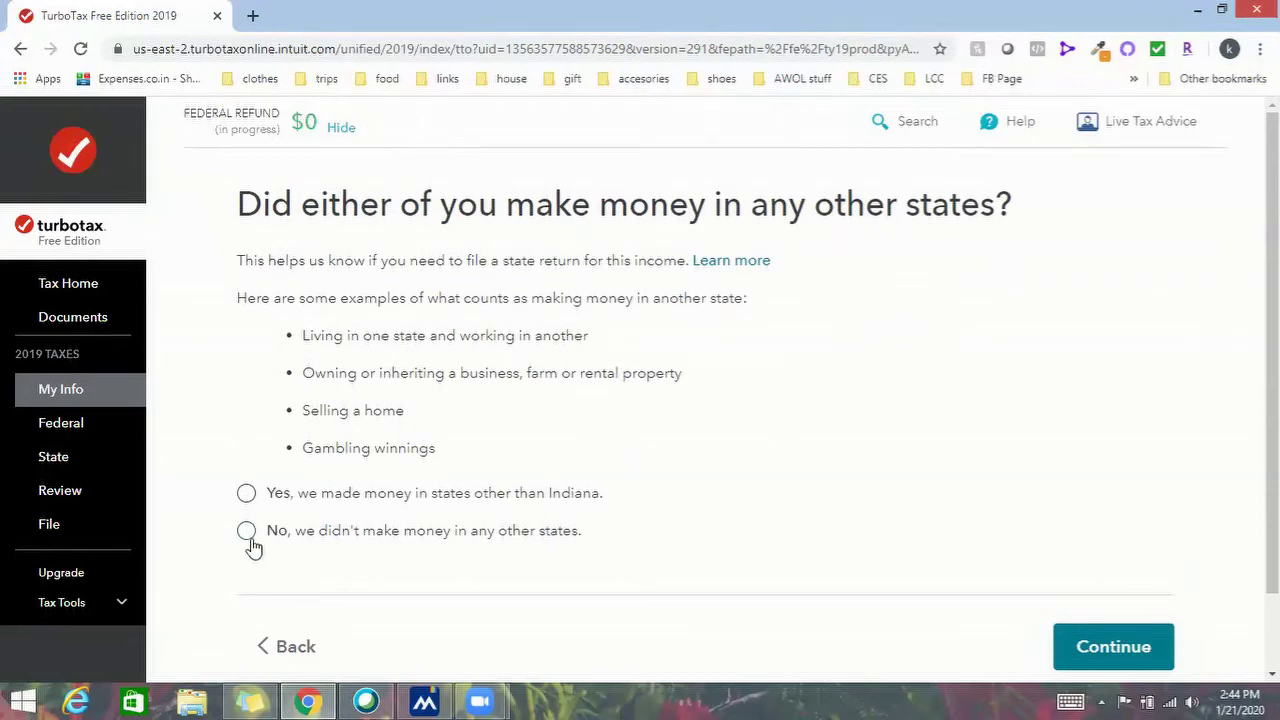
{"action": "left_click", "coordinate": [1111, 650]}
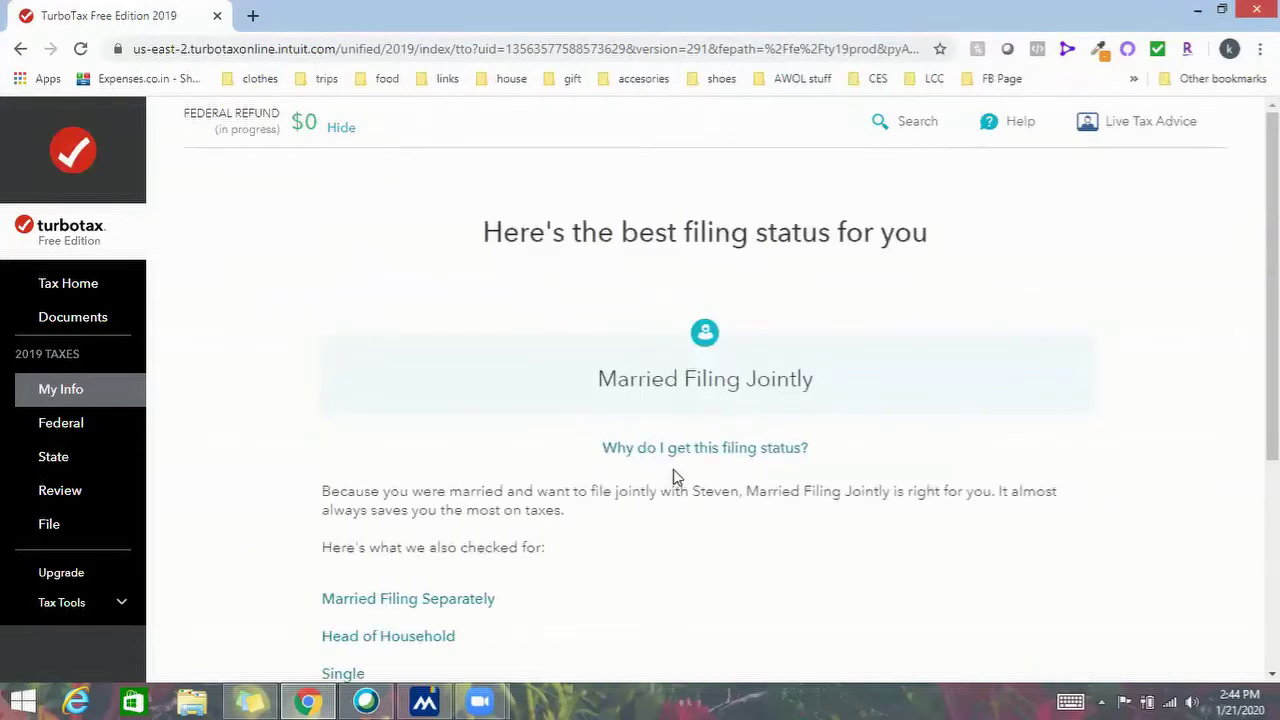
Accept Married Filing Jointly and finish reviewing the personal info summary
{"action": "scroll", "coordinate": [731, 488], "scroll_direction": "down", "scroll_amount": 3}
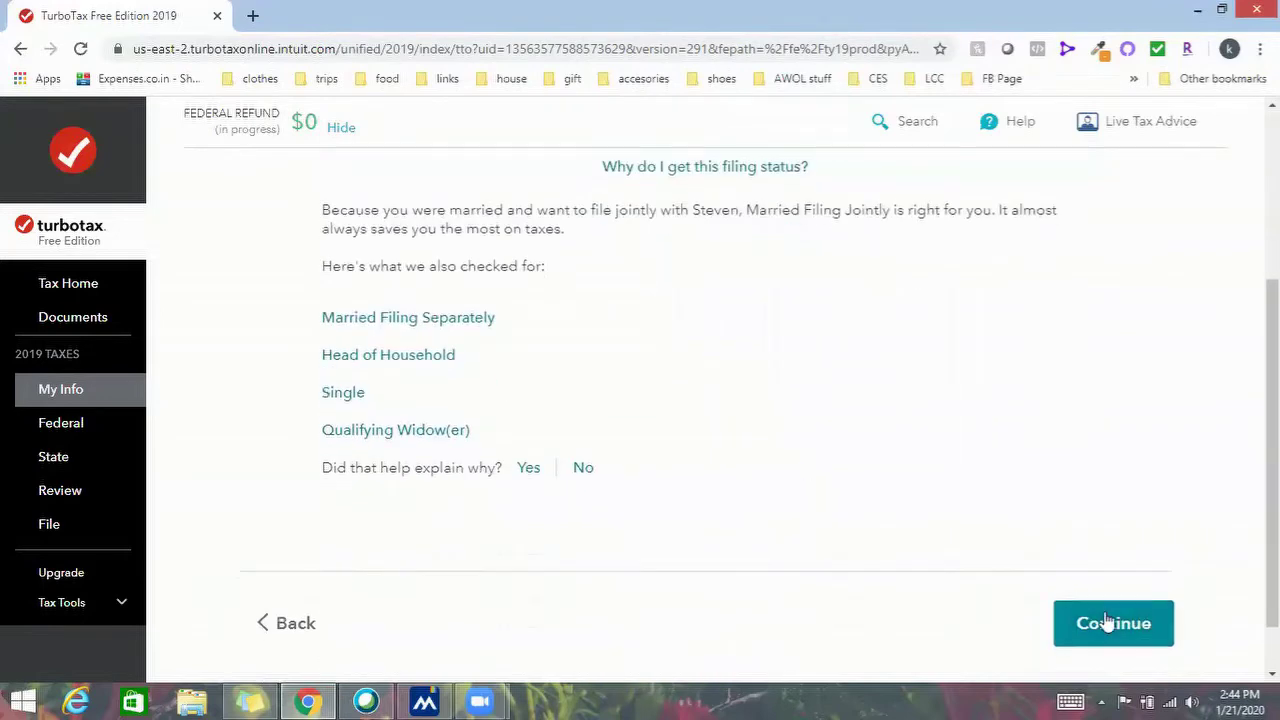
{"action": "left_click", "coordinate": [1083, 620]}
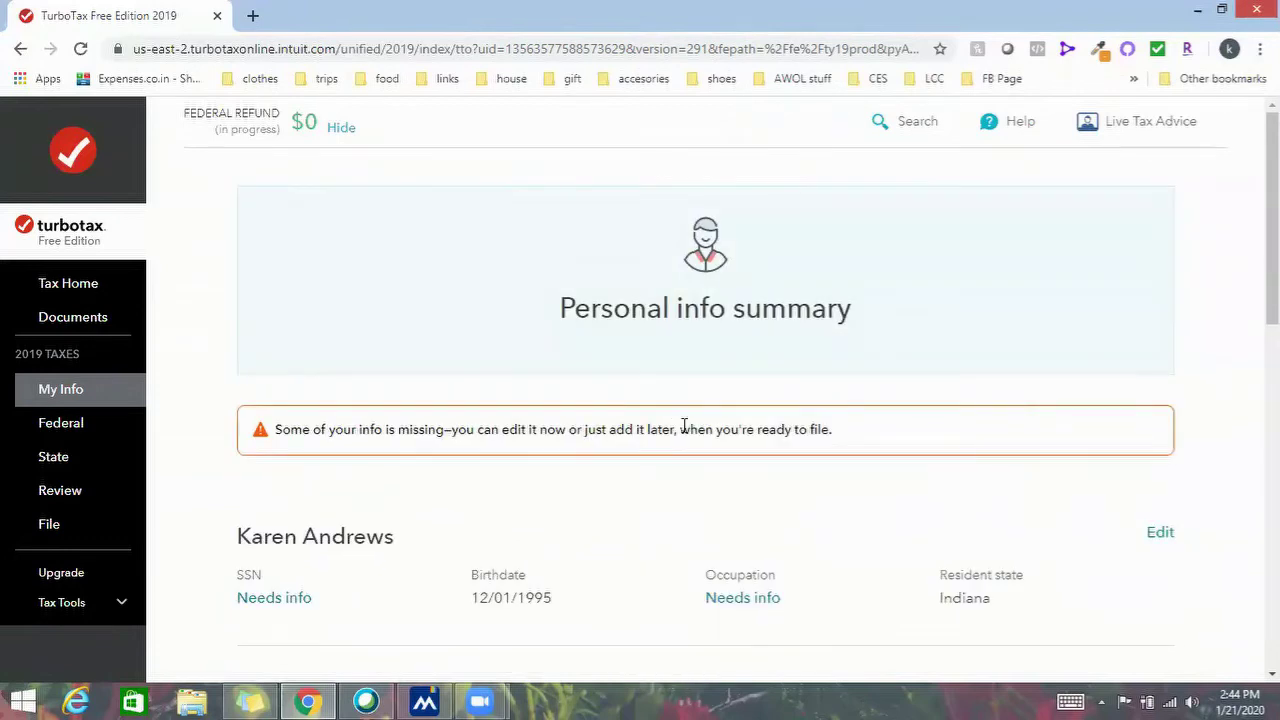
{"action": "scroll", "coordinate": [683, 427], "scroll_direction": "down", "scroll_amount": 2}
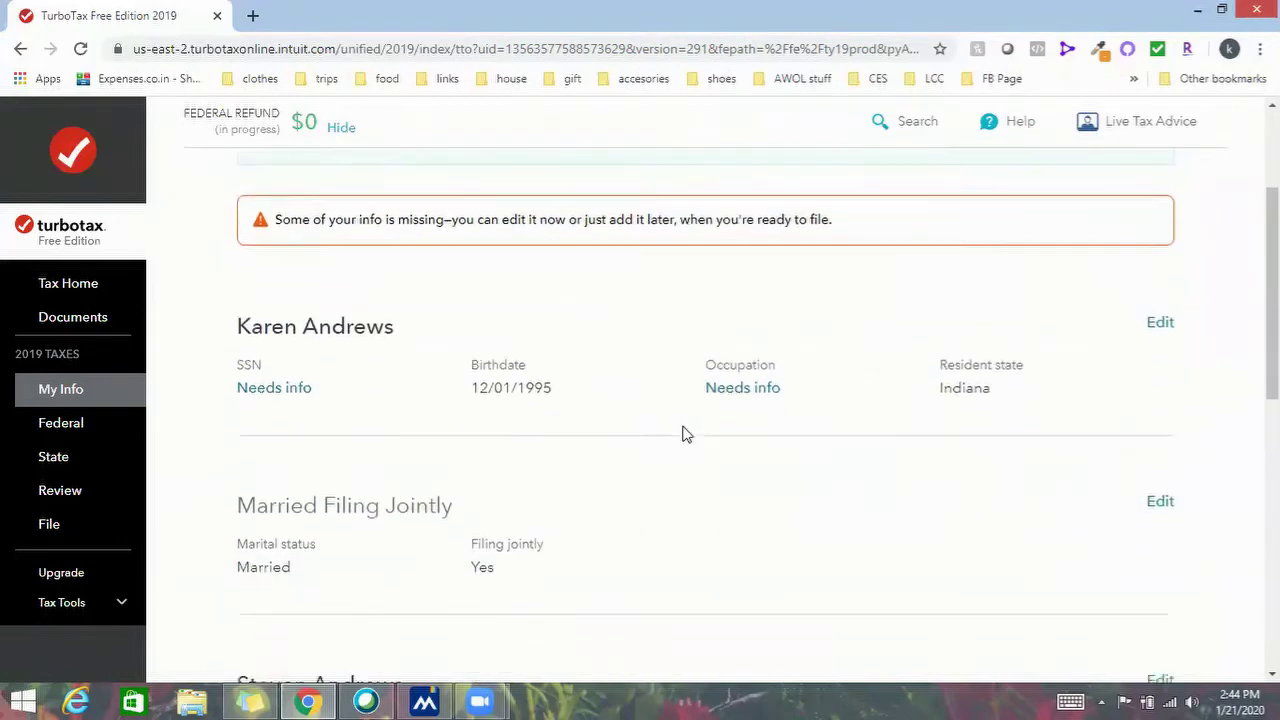
{"action": "scroll", "coordinate": [683, 432], "scroll_direction": "down", "scroll_amount": 5}
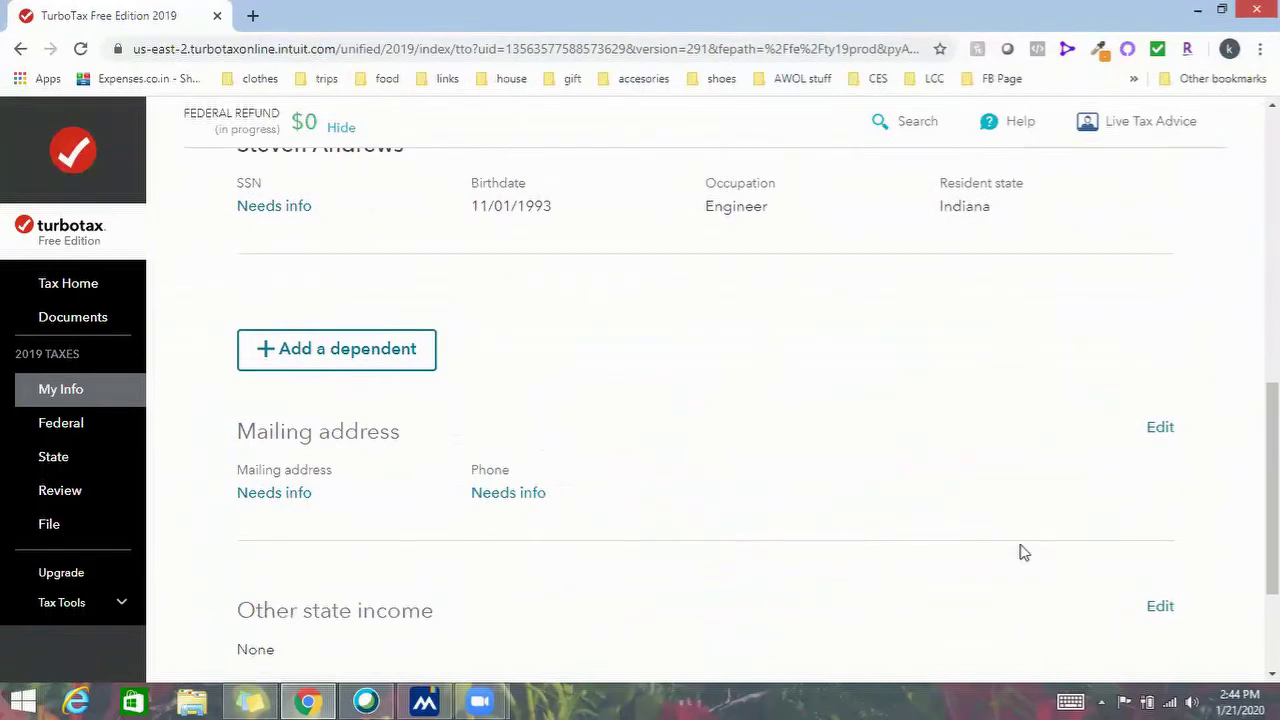
{"action": "scroll", "coordinate": [1022, 552], "scroll_direction": "down", "scroll_amount": 2}
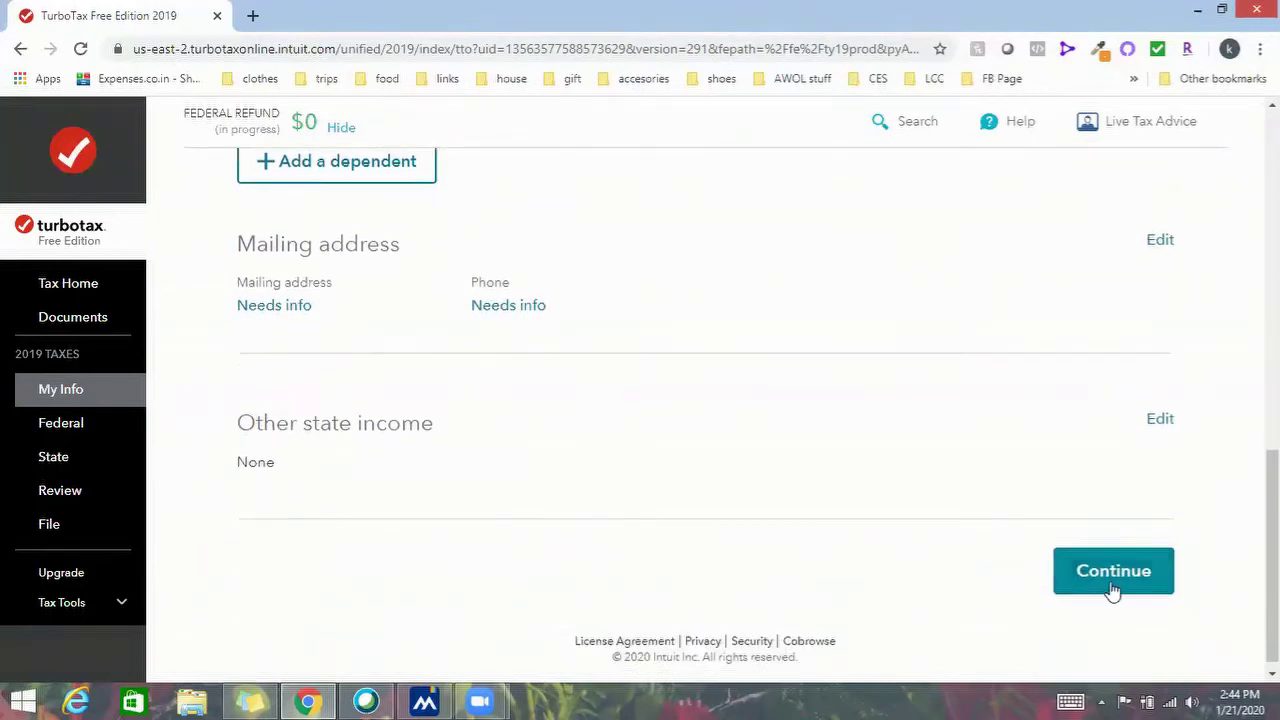
{"action": "left_click", "coordinate": [1113, 590]}
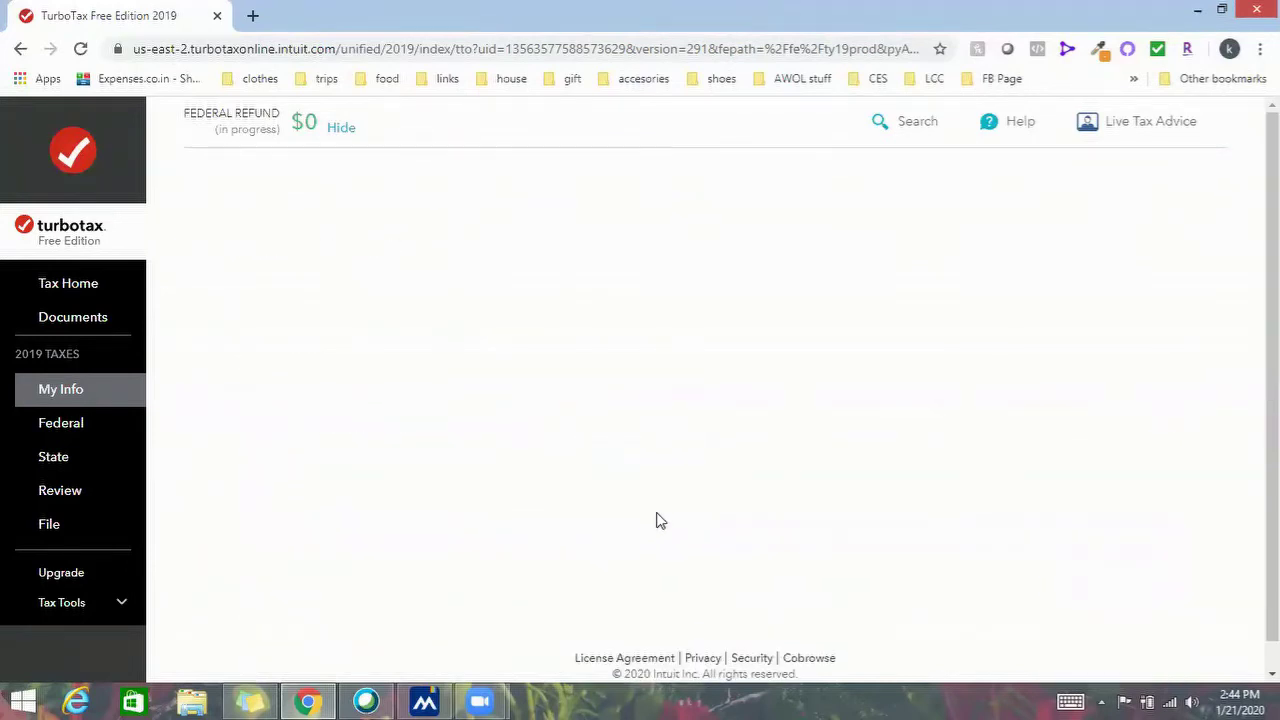
Decline the PLUS add-on offer and stay on the free plan
{"action": "scroll", "coordinate": [354, 429], "scroll_direction": "down", "scroll_amount": 10}
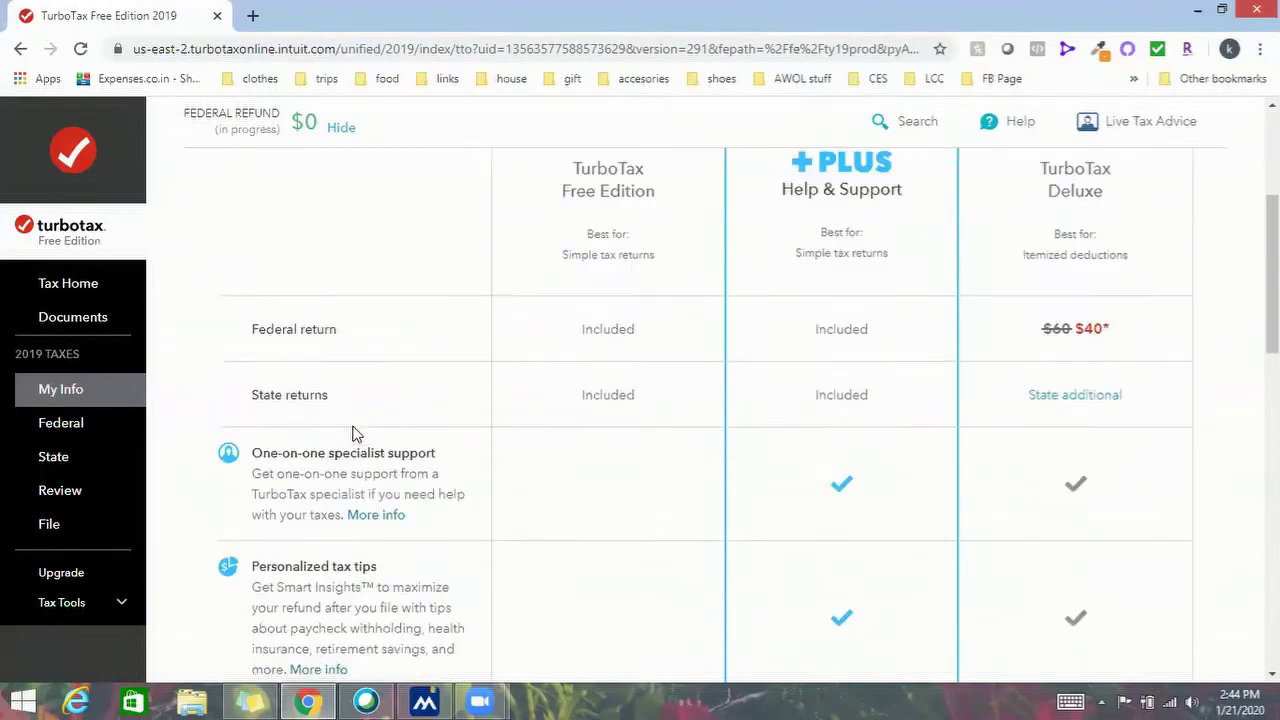
{"action": "scroll", "coordinate": [354, 425], "scroll_direction": "down", "scroll_amount": 4}
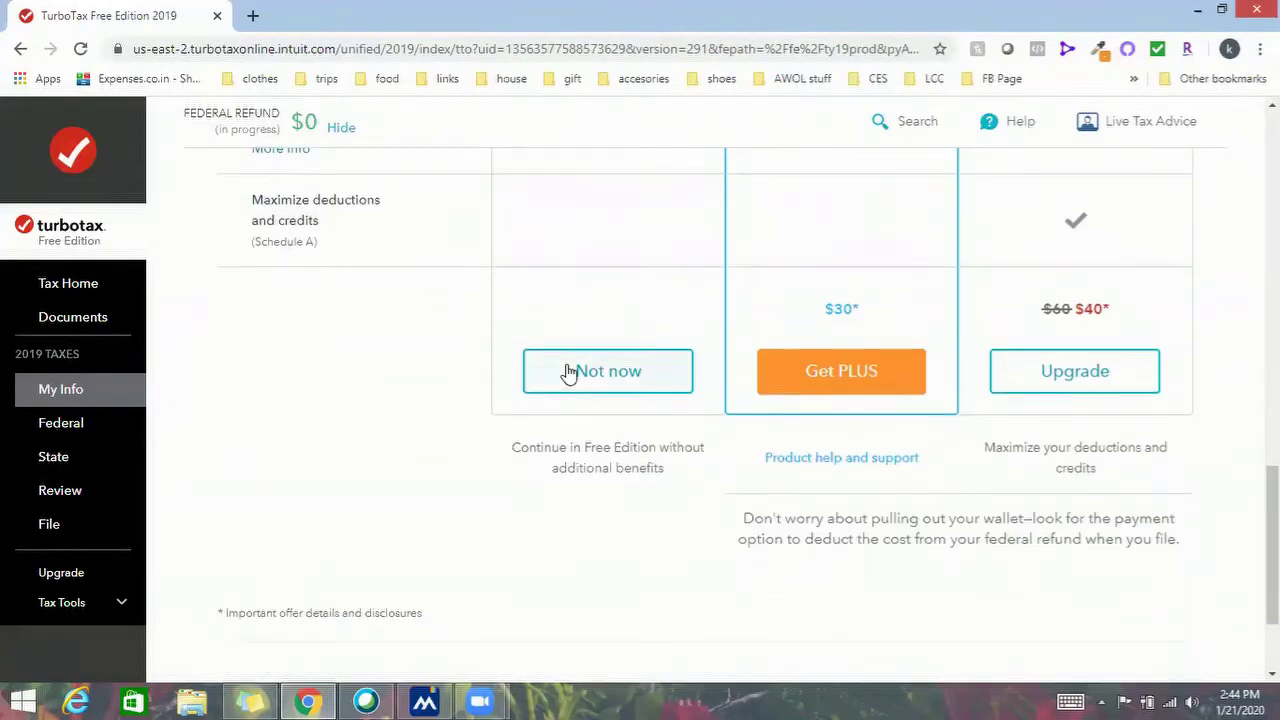
{"action": "left_click", "coordinate": [569, 371]}
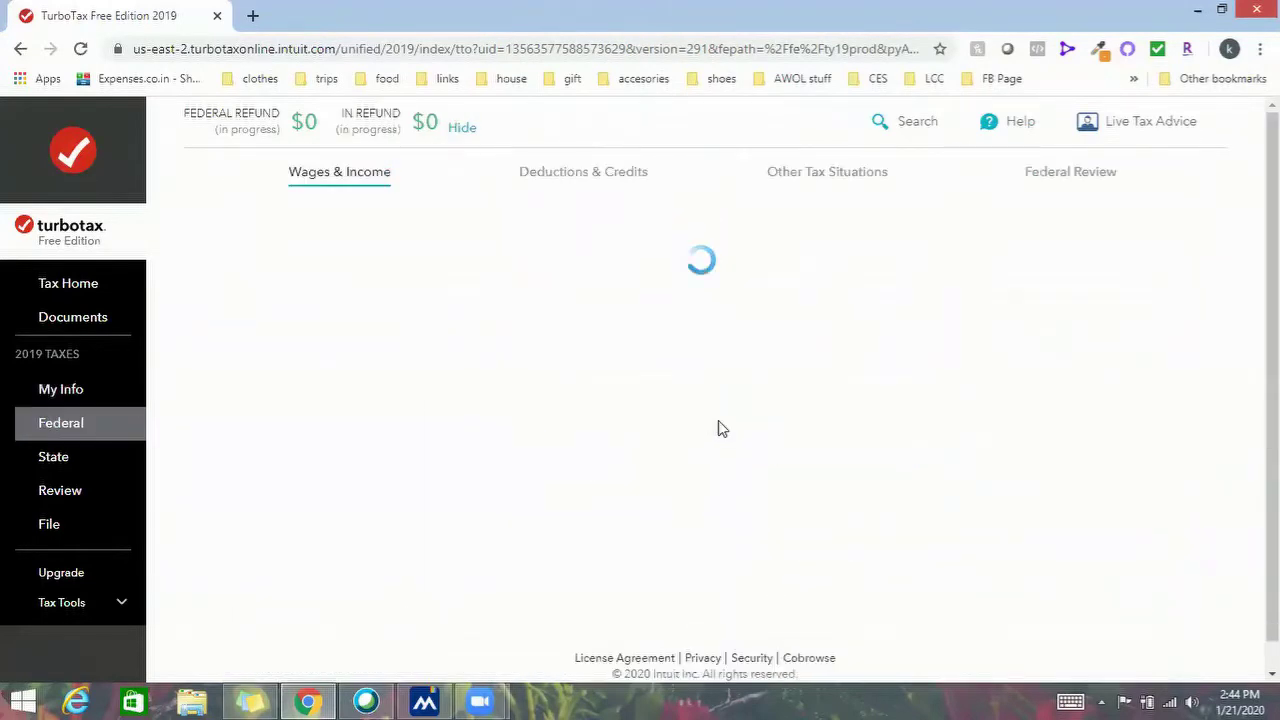
Answer No to foreign income, K-1, rental, retirement, interest and foreign account questions
{"action": "scroll", "coordinate": [718, 418], "scroll_direction": "down", "scroll_amount": 3}
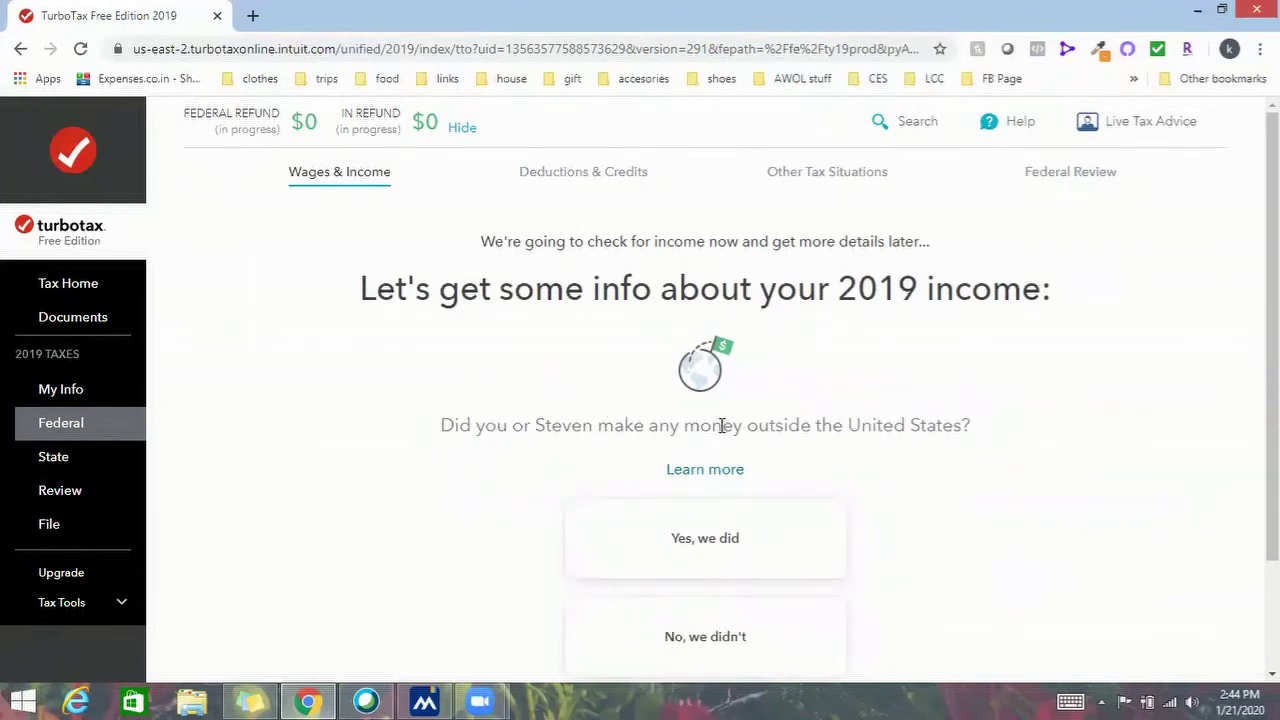
{"action": "scroll", "coordinate": [930, 440], "scroll_direction": "down", "scroll_amount": 2}
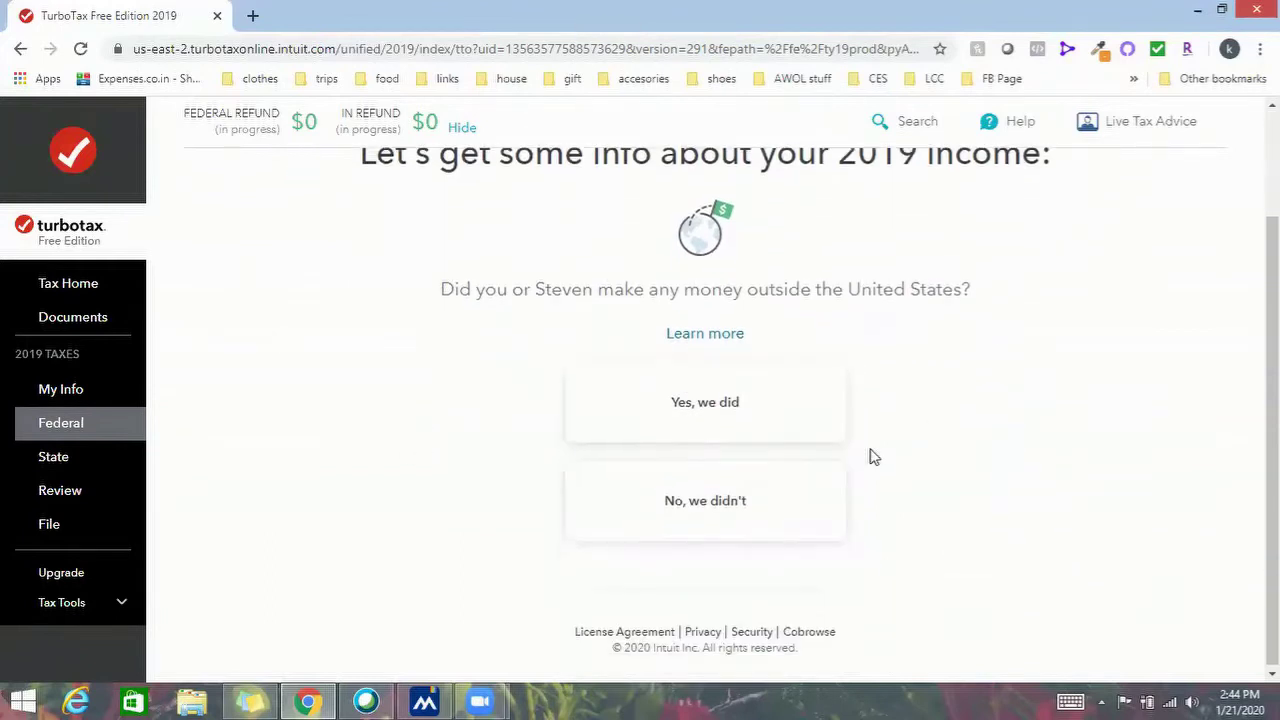
{"action": "left_click", "coordinate": [840, 478]}
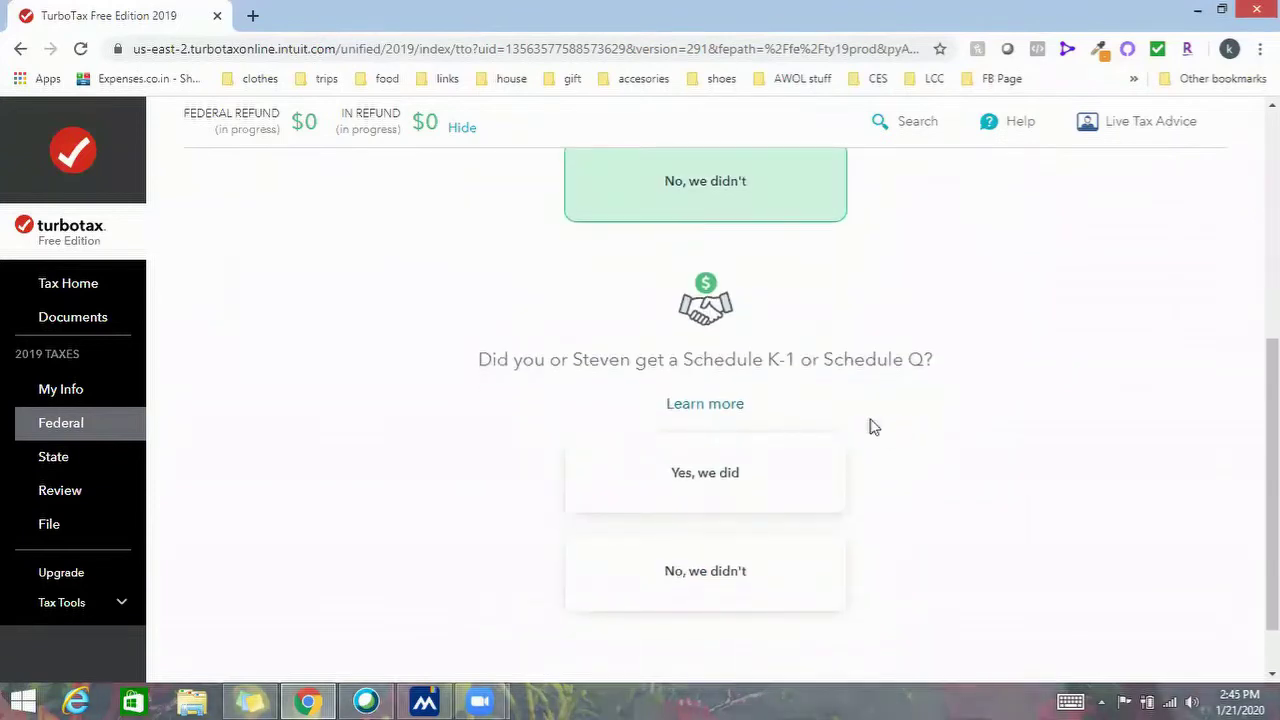
{"action": "left_click", "coordinate": [786, 571]}
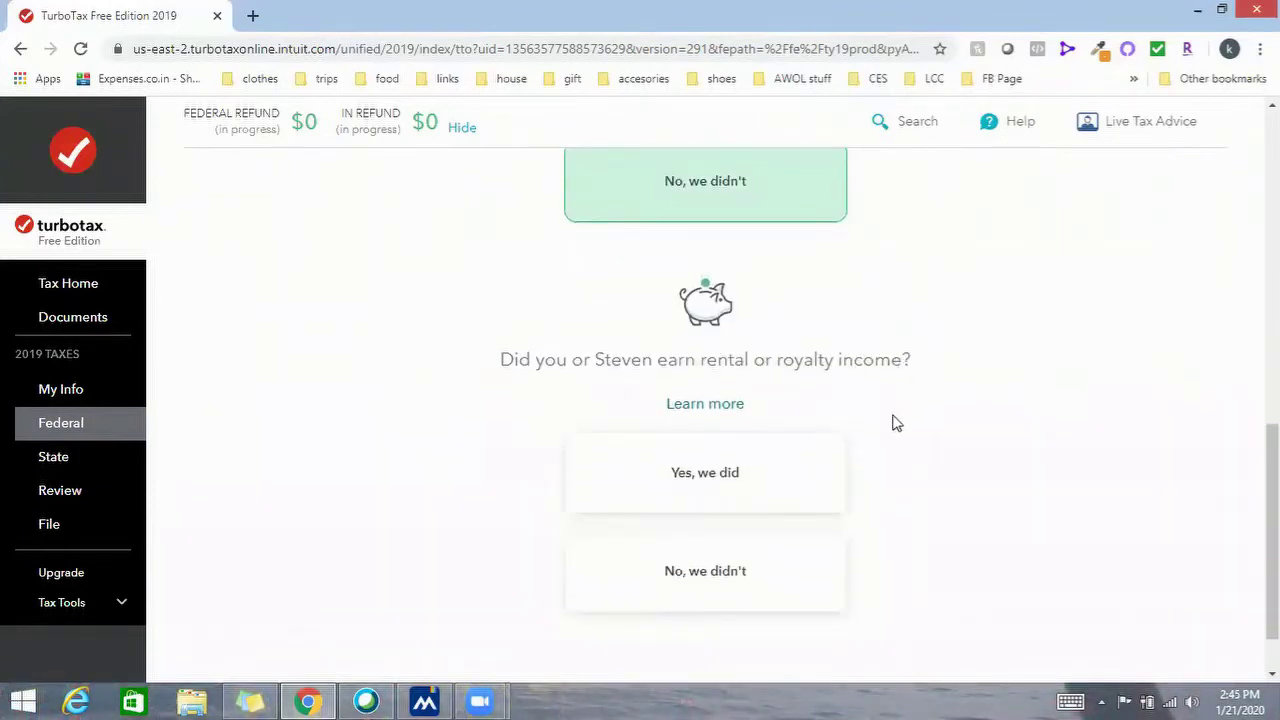
{"action": "left_click", "coordinate": [776, 575]}
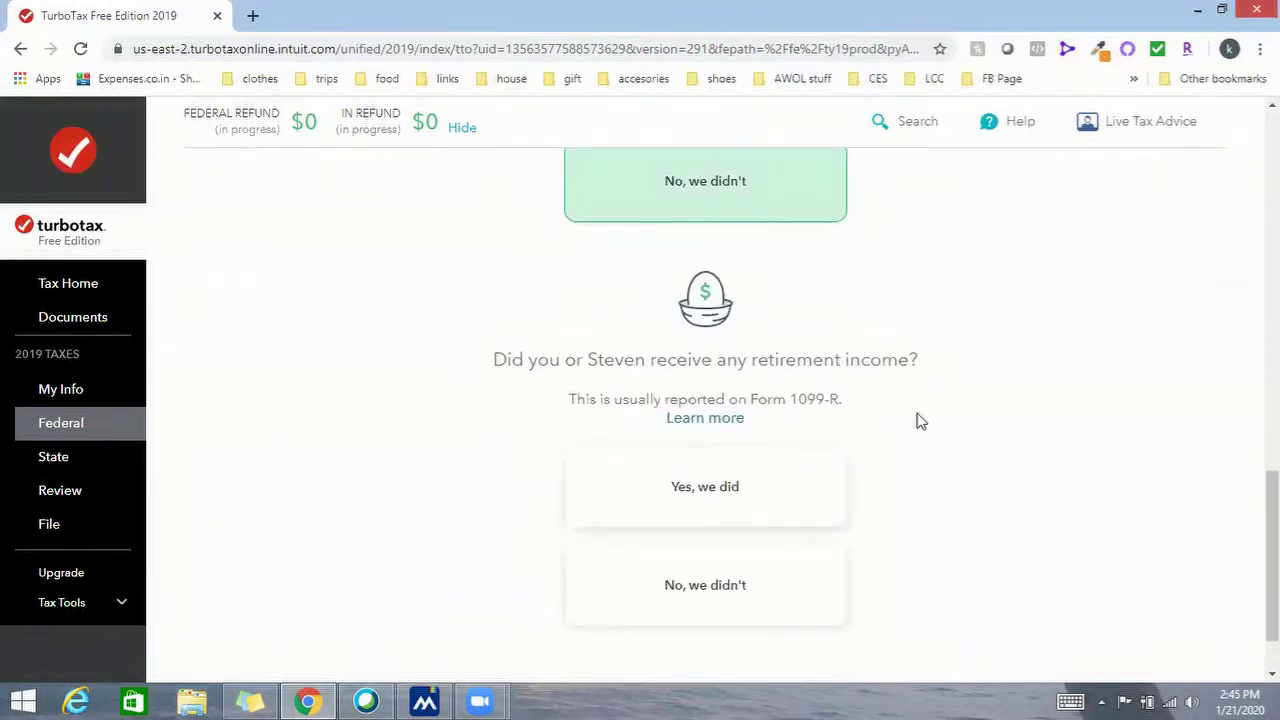
{"action": "left_click", "coordinate": [768, 588]}
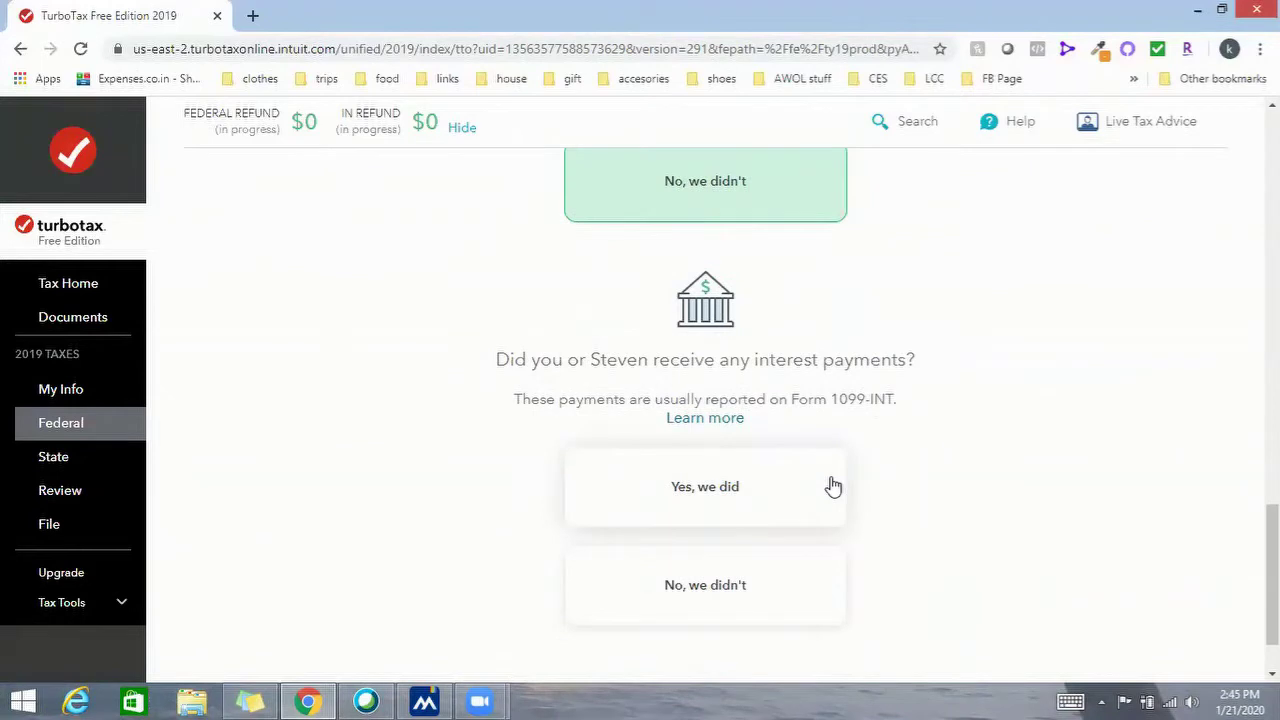
{"action": "left_click", "coordinate": [755, 589]}
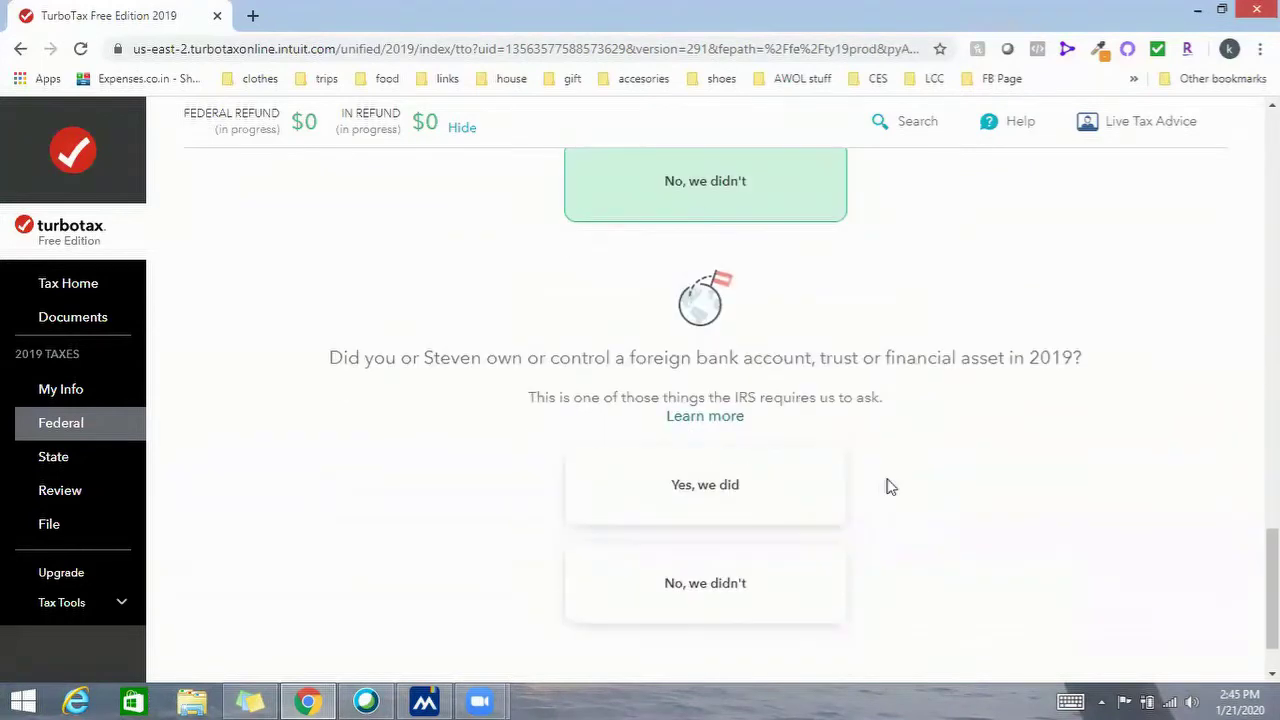
{"action": "left_click", "coordinate": [763, 586]}
{"action": "left_click", "coordinate": [1091, 574]}
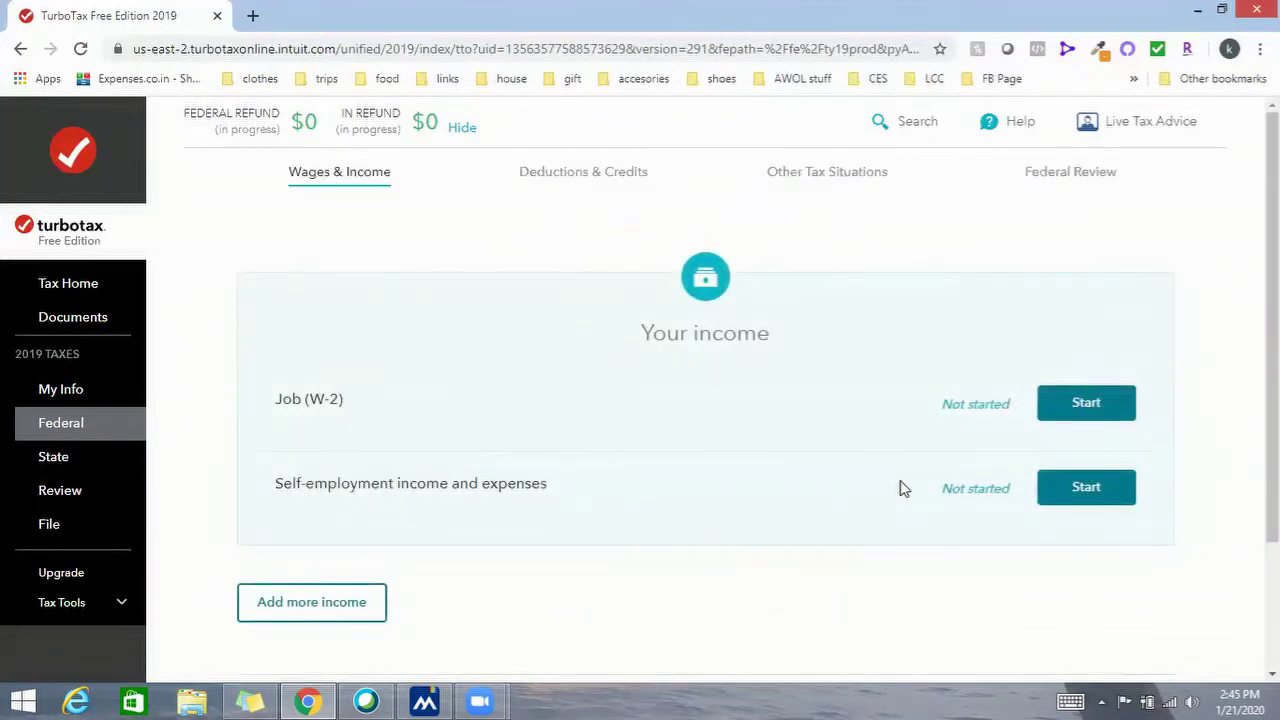
Start the Self-employment income section and confirm having self-employment income
{"action": "scroll", "coordinate": [903, 488], "scroll_direction": "down", "scroll_amount": 2}
{"action": "scroll", "coordinate": [903, 488], "scroll_direction": "up", "scroll_amount": 1}
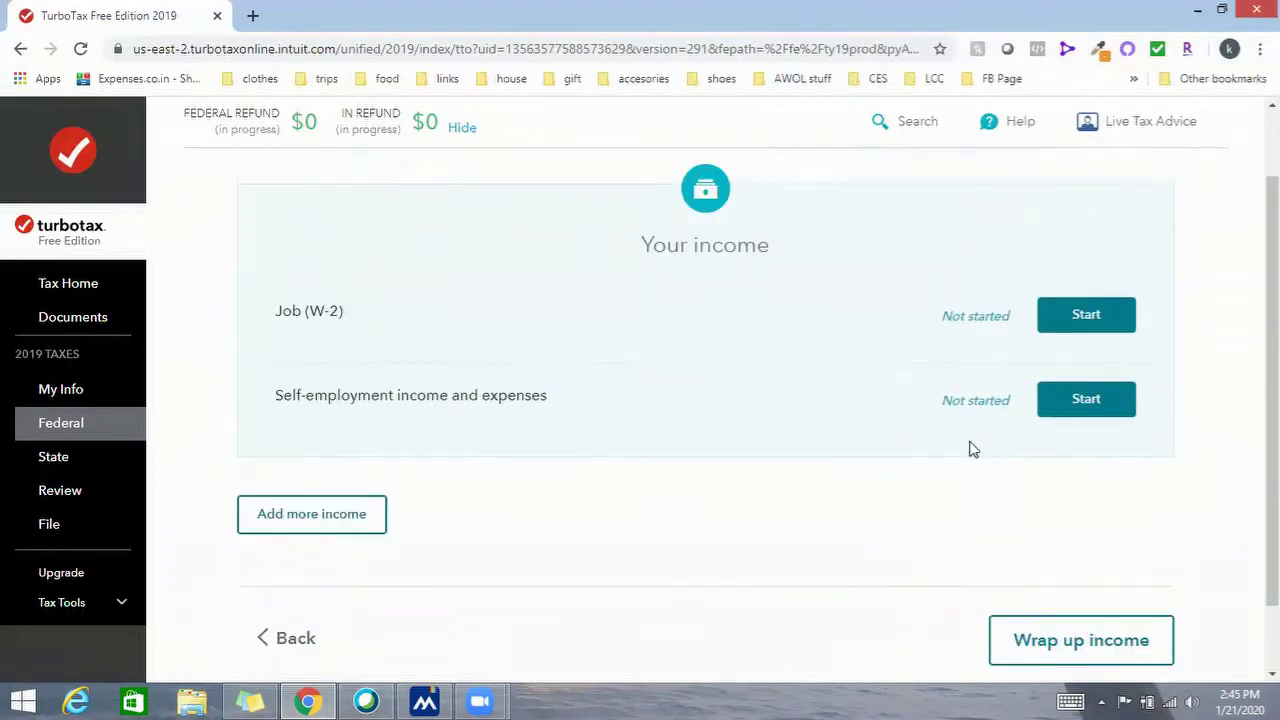
{"action": "left_click", "coordinate": [1093, 420]}
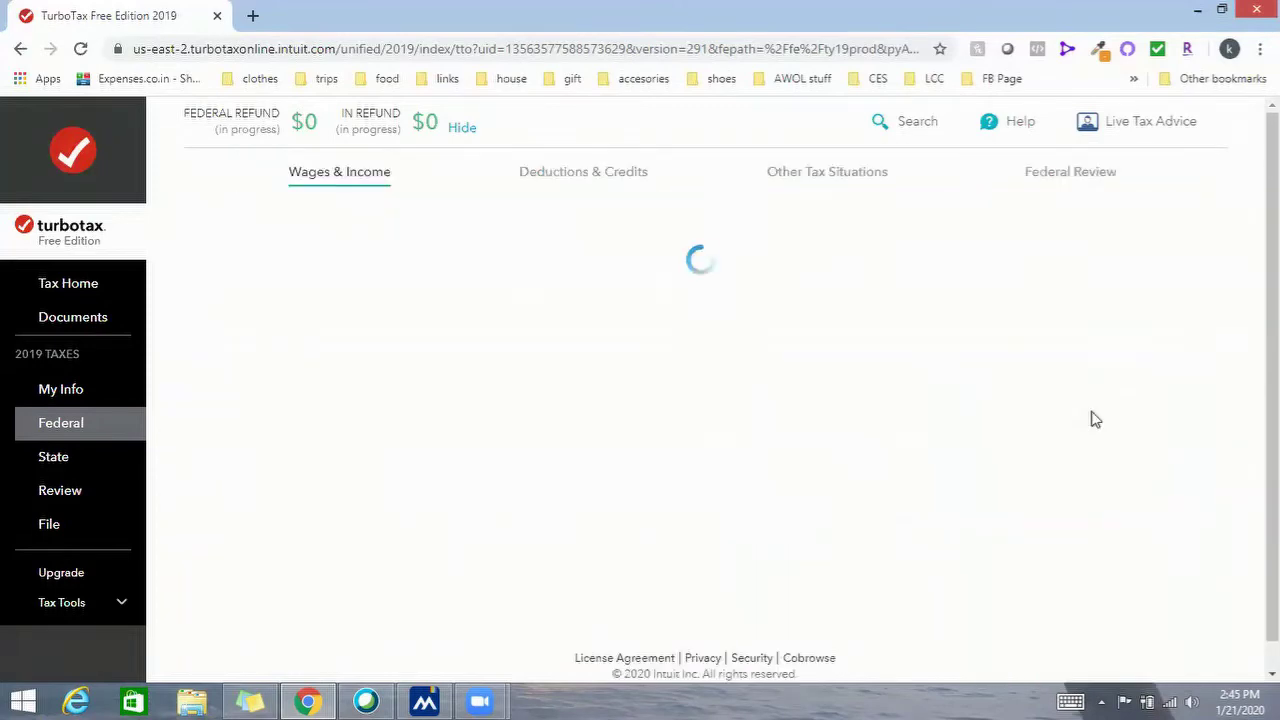
{"action": "left_click", "coordinate": [998, 650]}
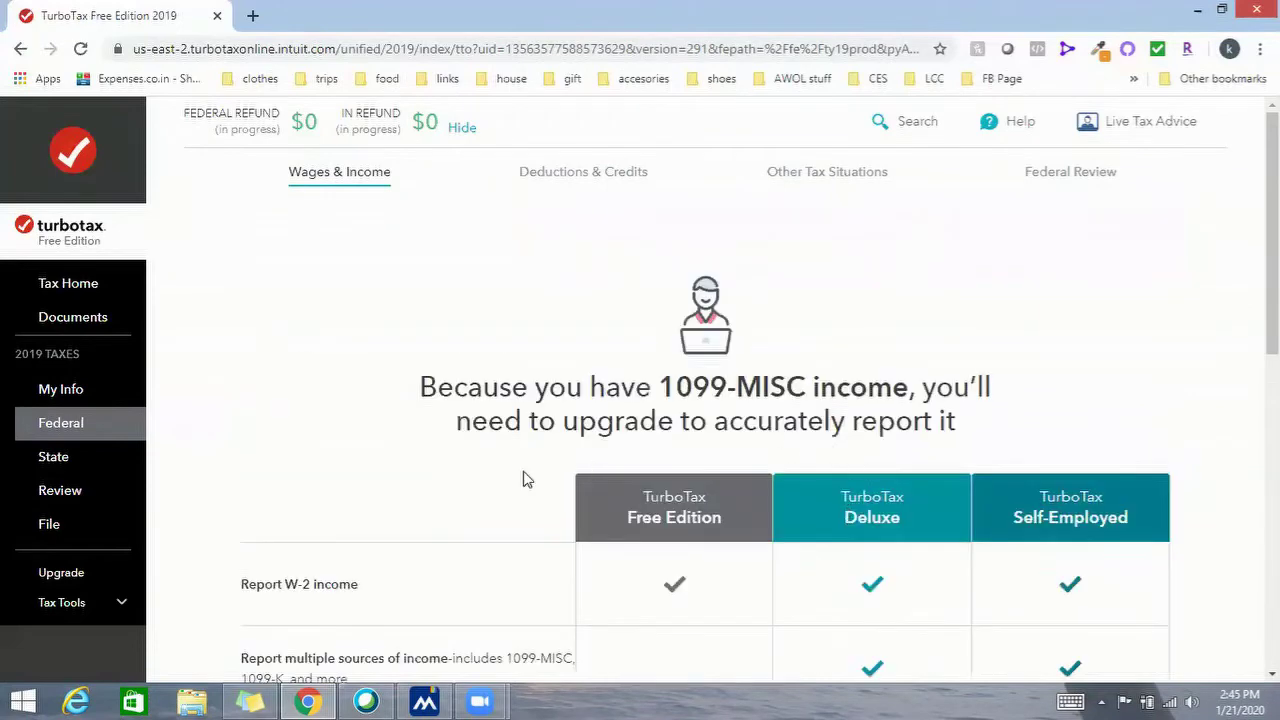
Upgrade the return to the TurboTax Self-Employed edition and confirm
{"action": "scroll", "coordinate": [540, 478], "scroll_direction": "down", "scroll_amount": 5}
{"action": "left_click", "coordinate": [636, 352]}
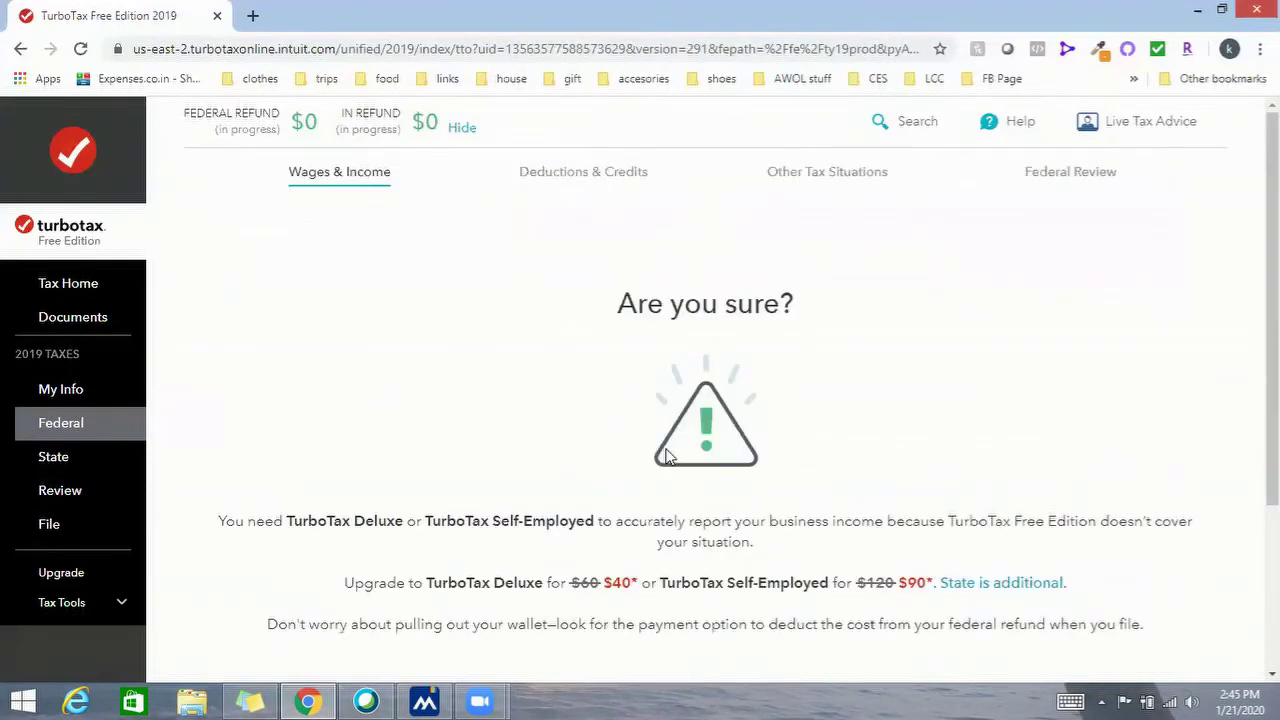
{"action": "scroll", "coordinate": [606, 486], "scroll_direction": "down", "scroll_amount": 3}
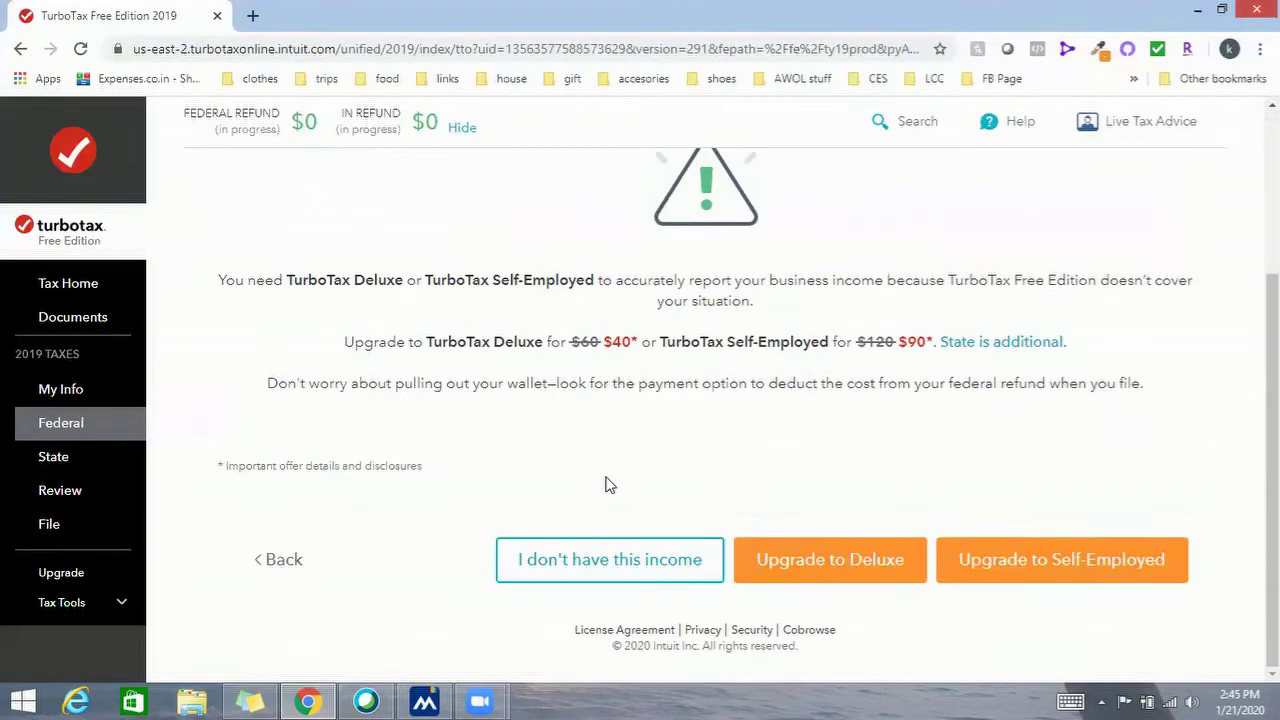
{"action": "left_click", "coordinate": [1015, 585]}
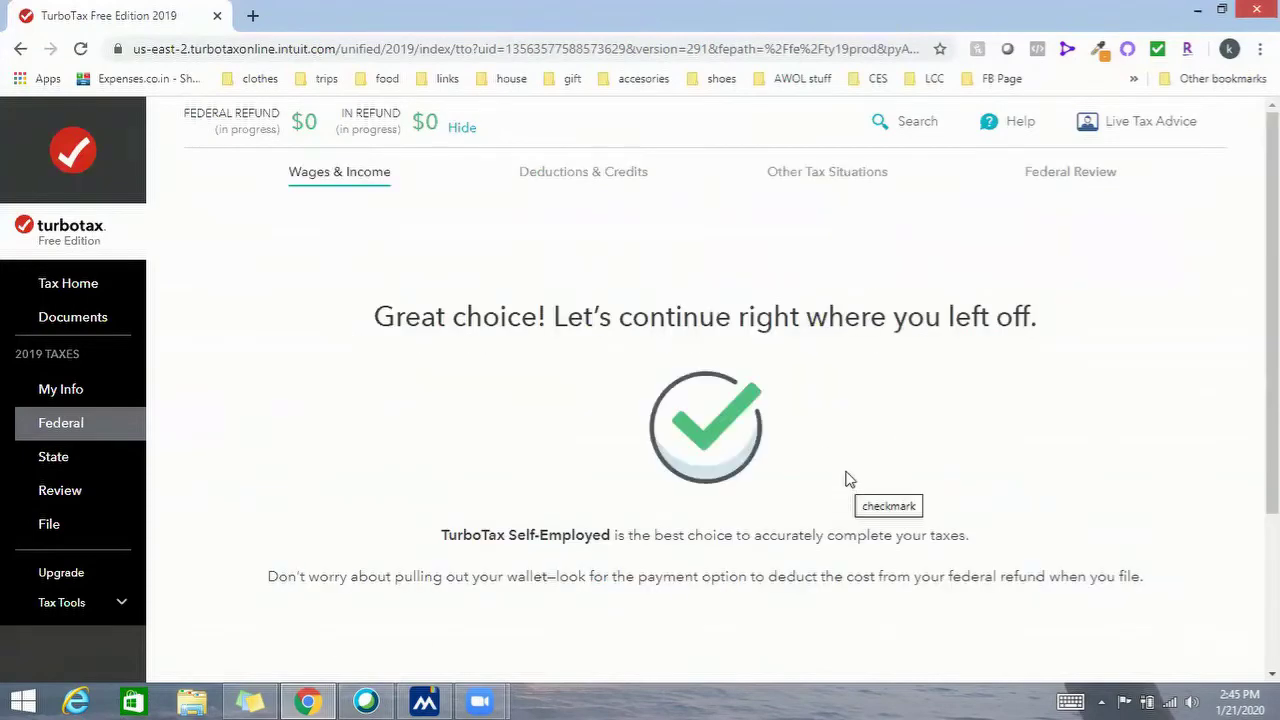
{"action": "scroll", "coordinate": [845, 480], "scroll_direction": "down", "scroll_amount": 1}
{"action": "left_click", "coordinate": [1088, 562]}
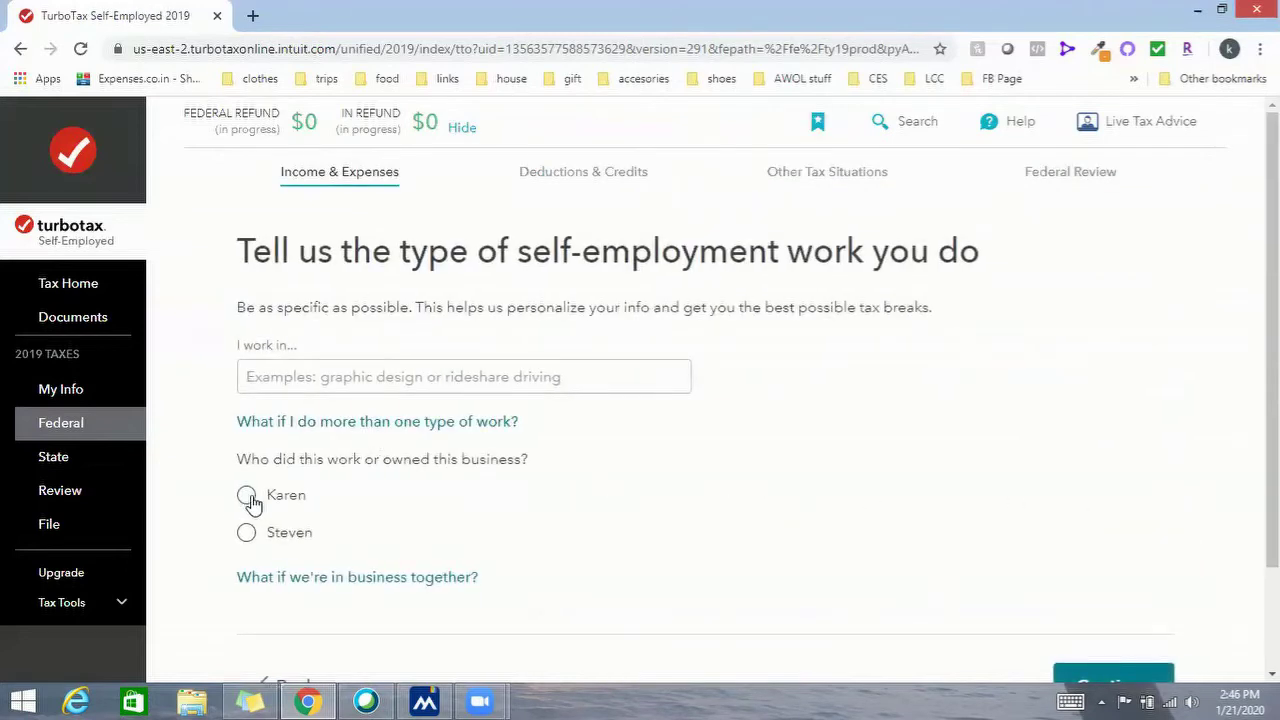
Mark the first spouse as owner with Graphic Design as the work type
{"action": "left_click", "coordinate": [247, 497]}
{"action": "left_click", "coordinate": [322, 374]}
{"action": "type", "text": "Graphic Design"}
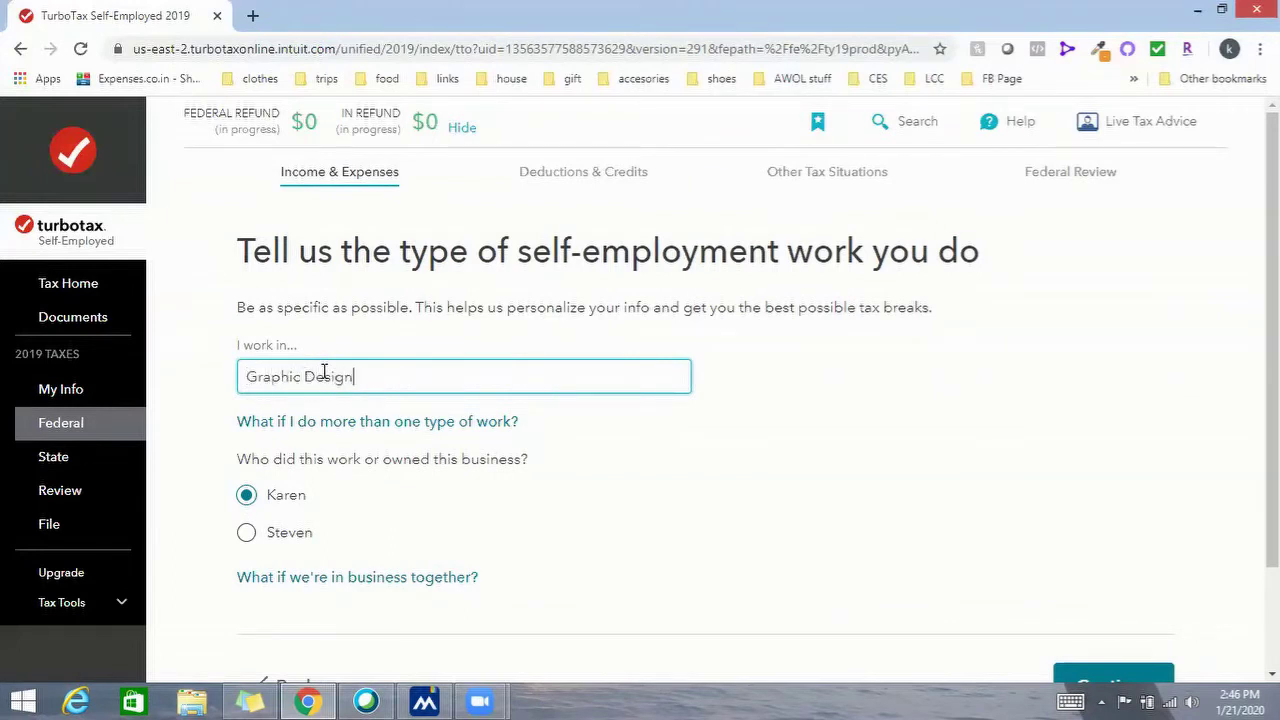
{"action": "scroll", "coordinate": [617, 295], "scroll_direction": "down", "scroll_amount": 2}
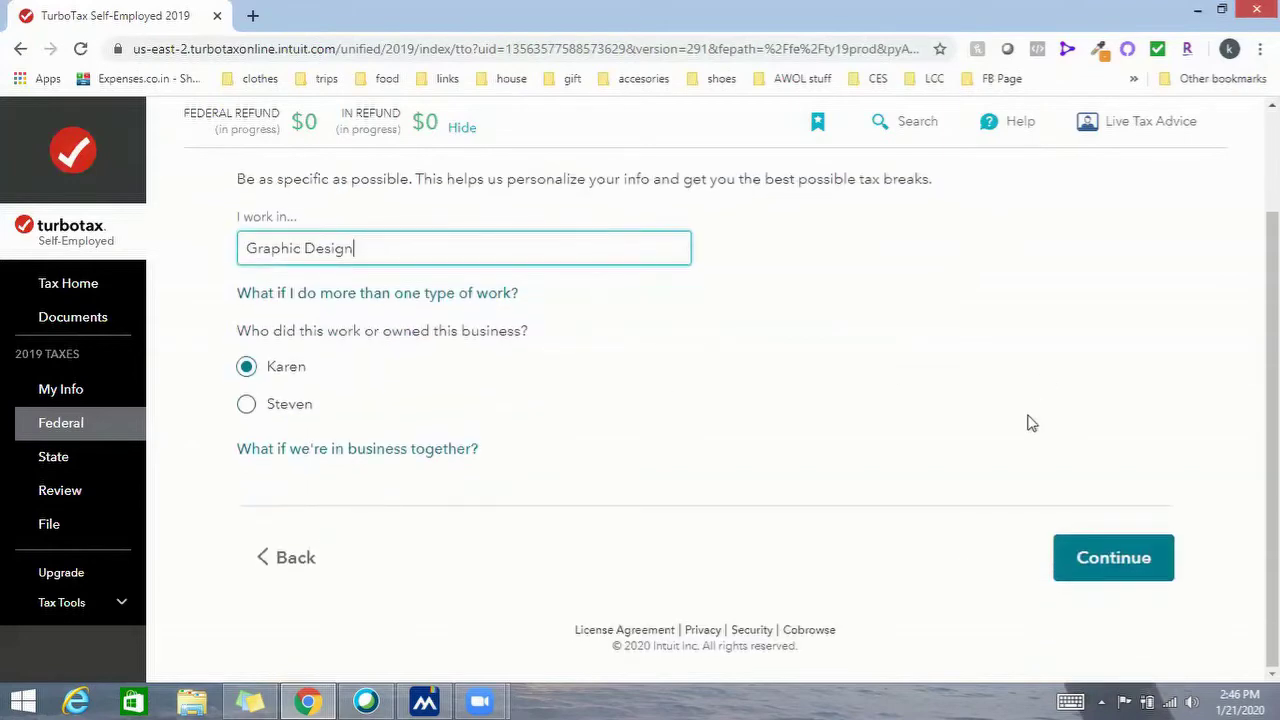
{"action": "left_click", "coordinate": [1094, 560]}
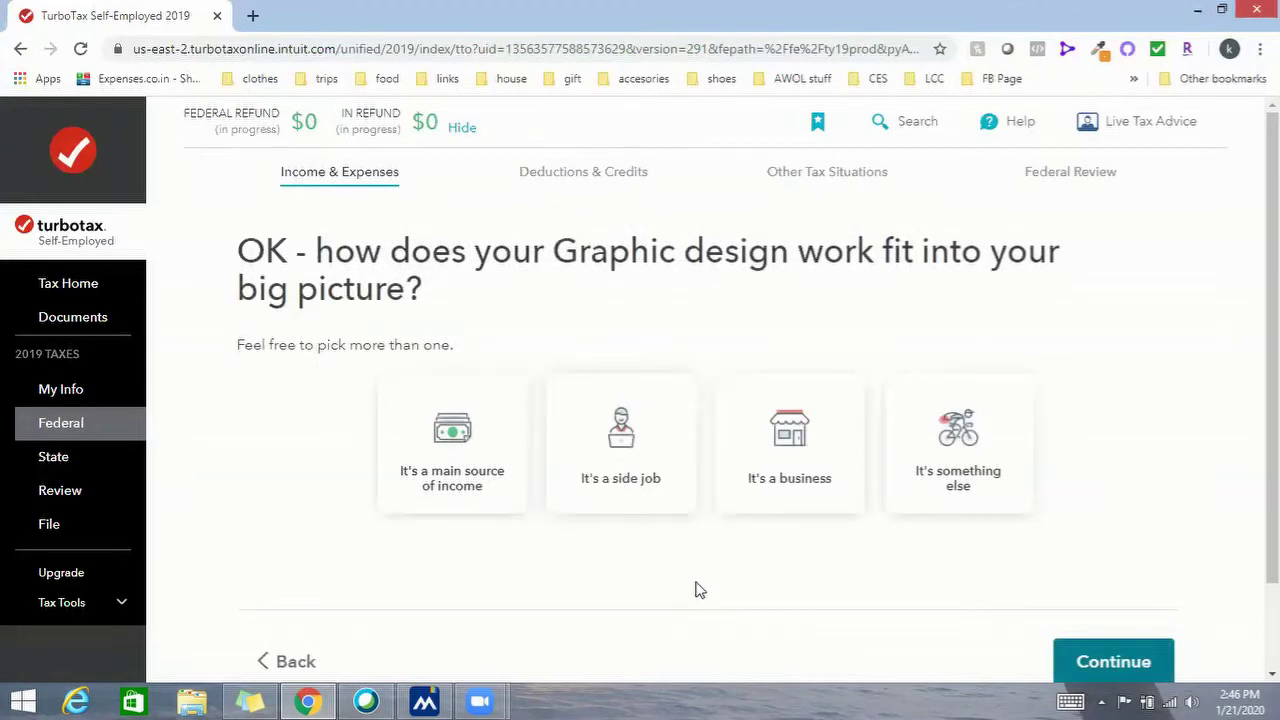
Classify the Graphic Design work as a business
{"action": "left_click", "coordinate": [820, 449]}
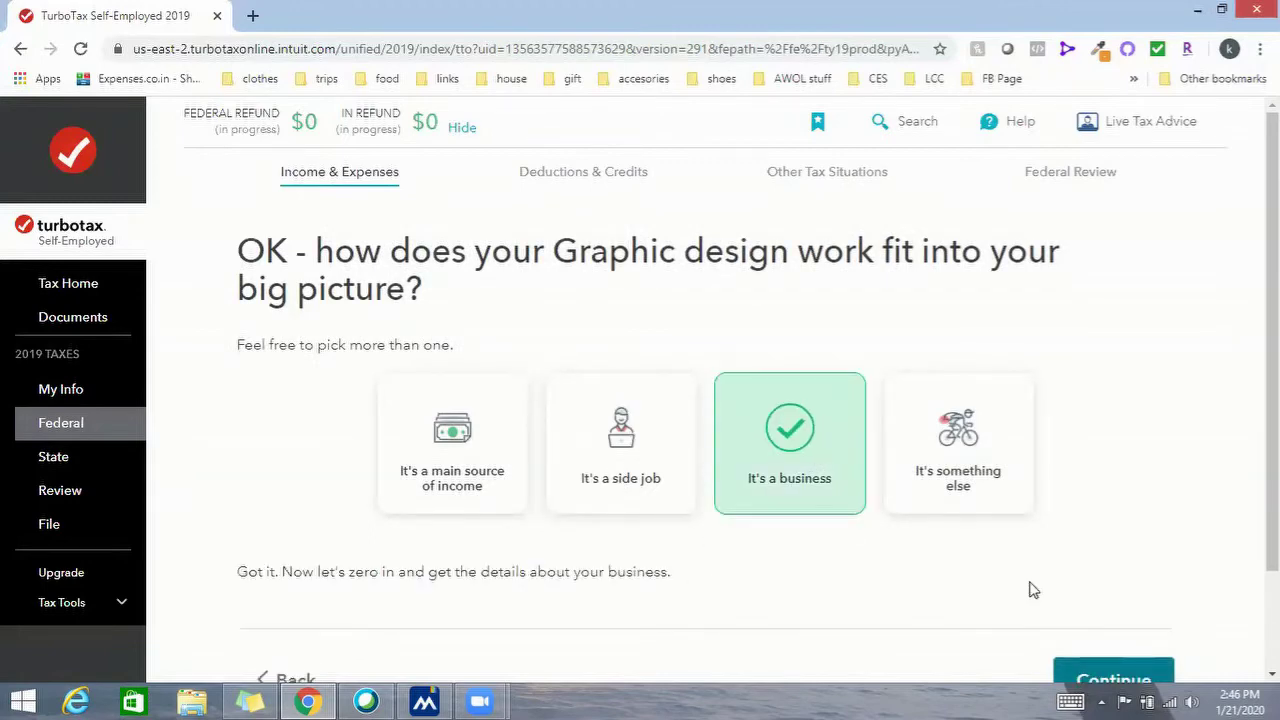
{"action": "scroll", "coordinate": [1035, 585], "scroll_direction": "down", "scroll_amount": 2}
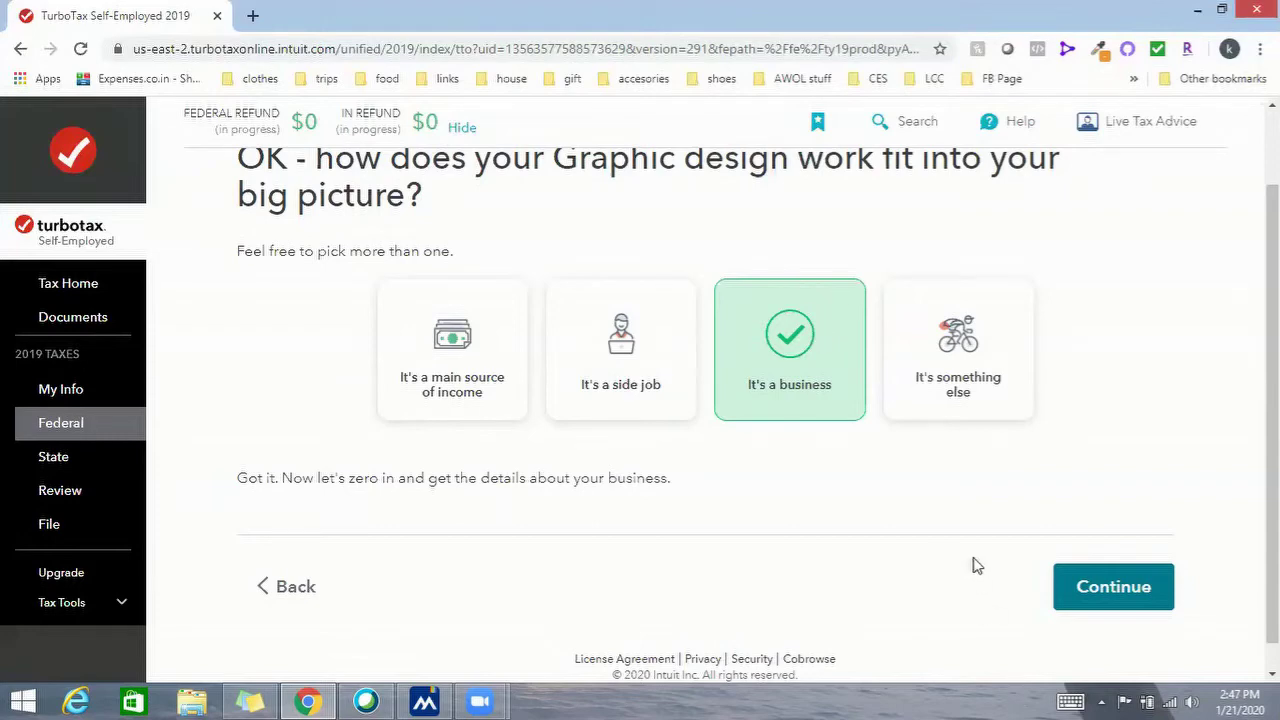
{"action": "left_click", "coordinate": [1160, 593]}
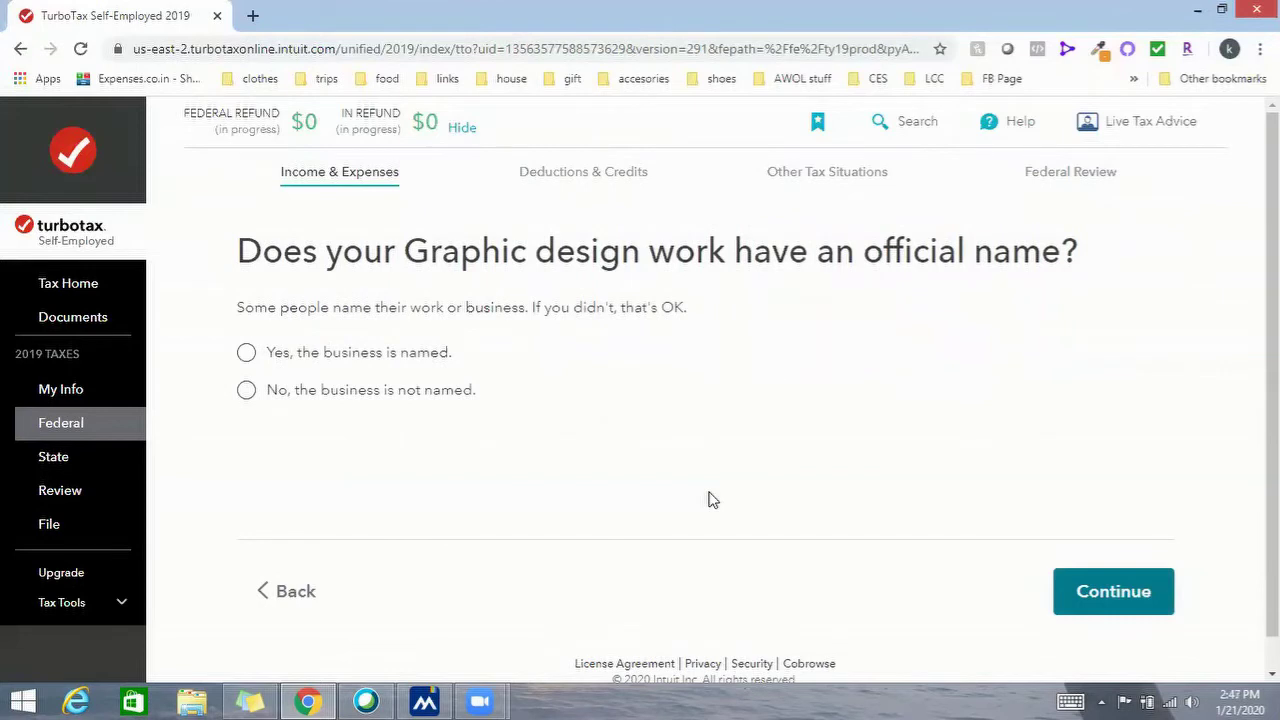
Record that the business has no official name and uses the home address
{"action": "left_click", "coordinate": [243, 354]}
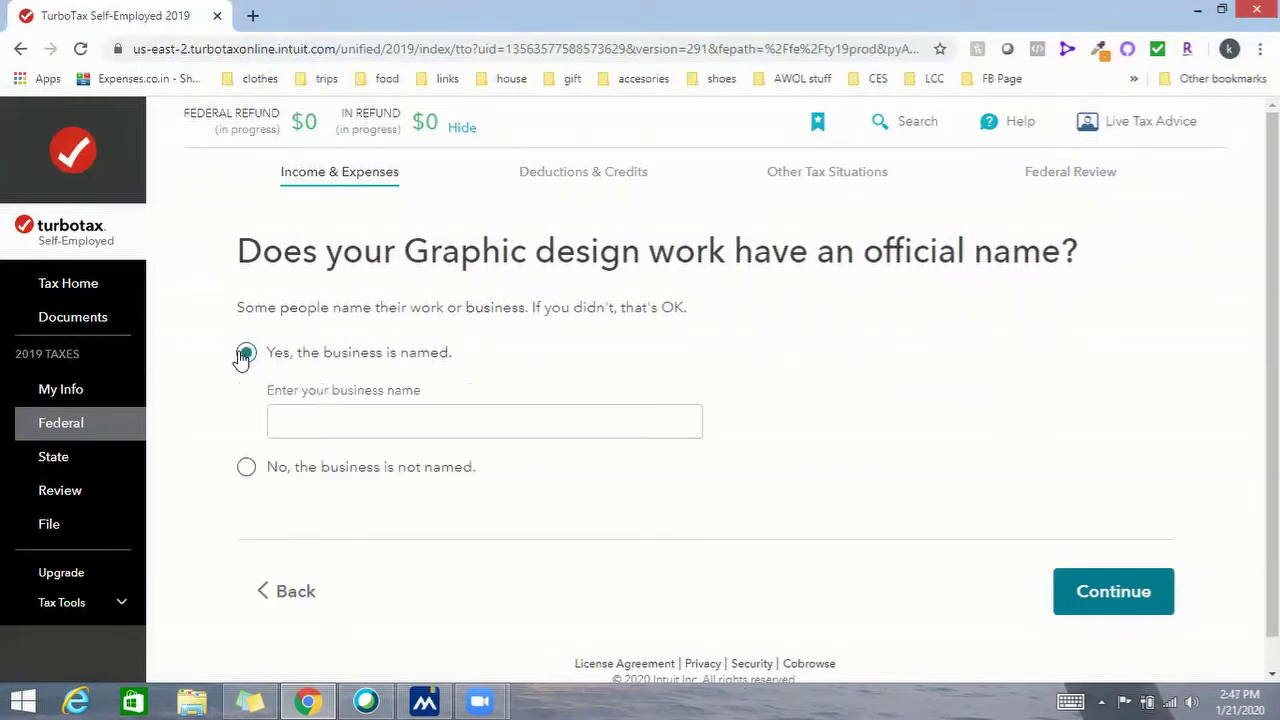
{"action": "left_click", "coordinate": [332, 436]}
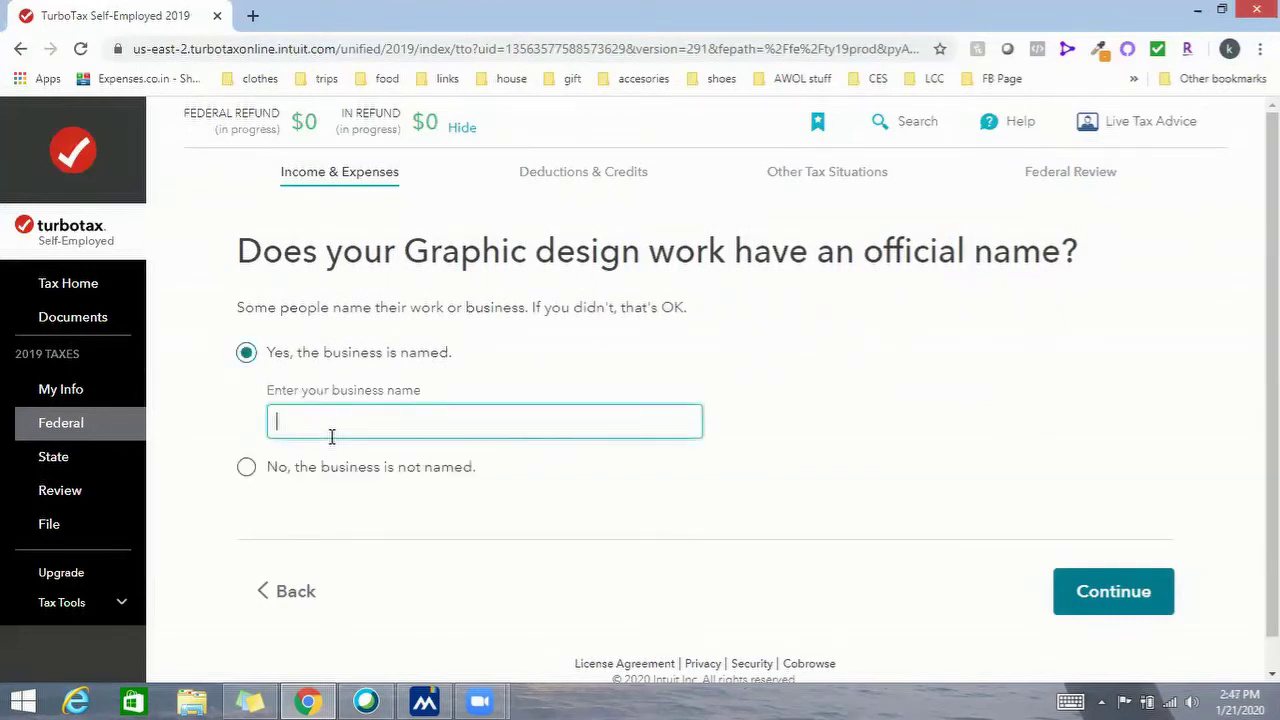
{"action": "left_click", "coordinate": [250, 470]}
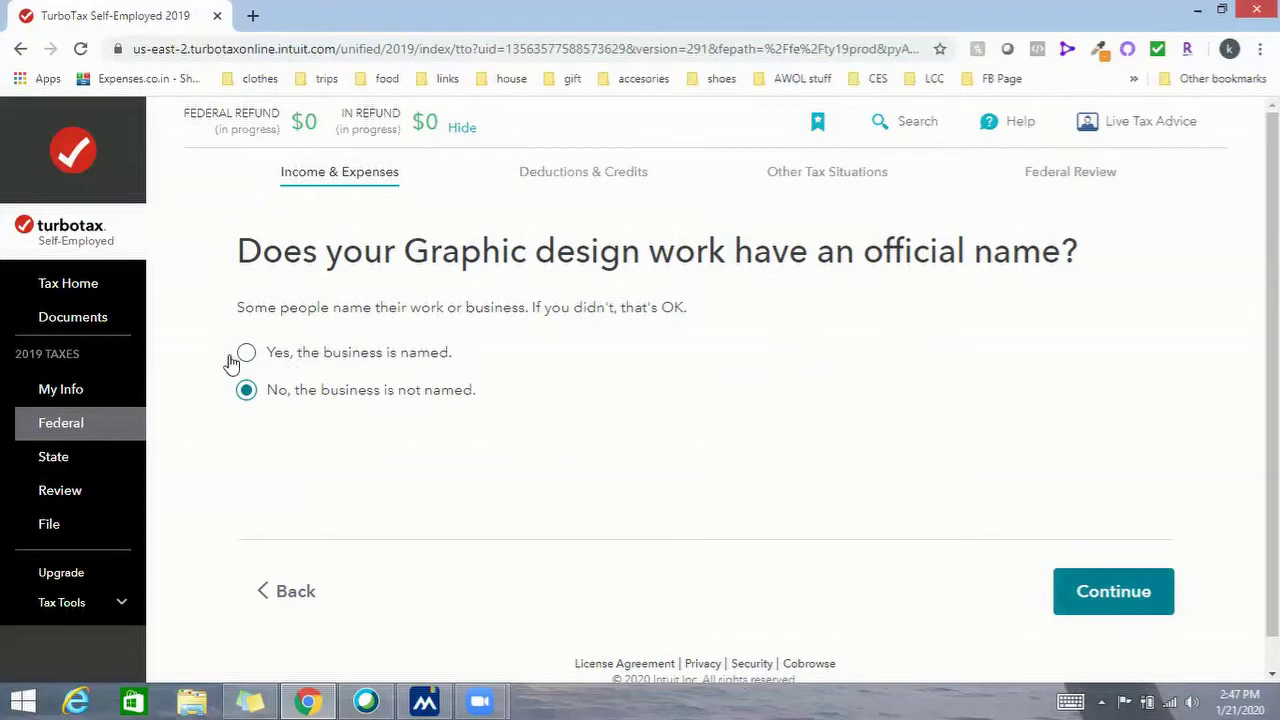
{"action": "left_click", "coordinate": [1163, 605]}
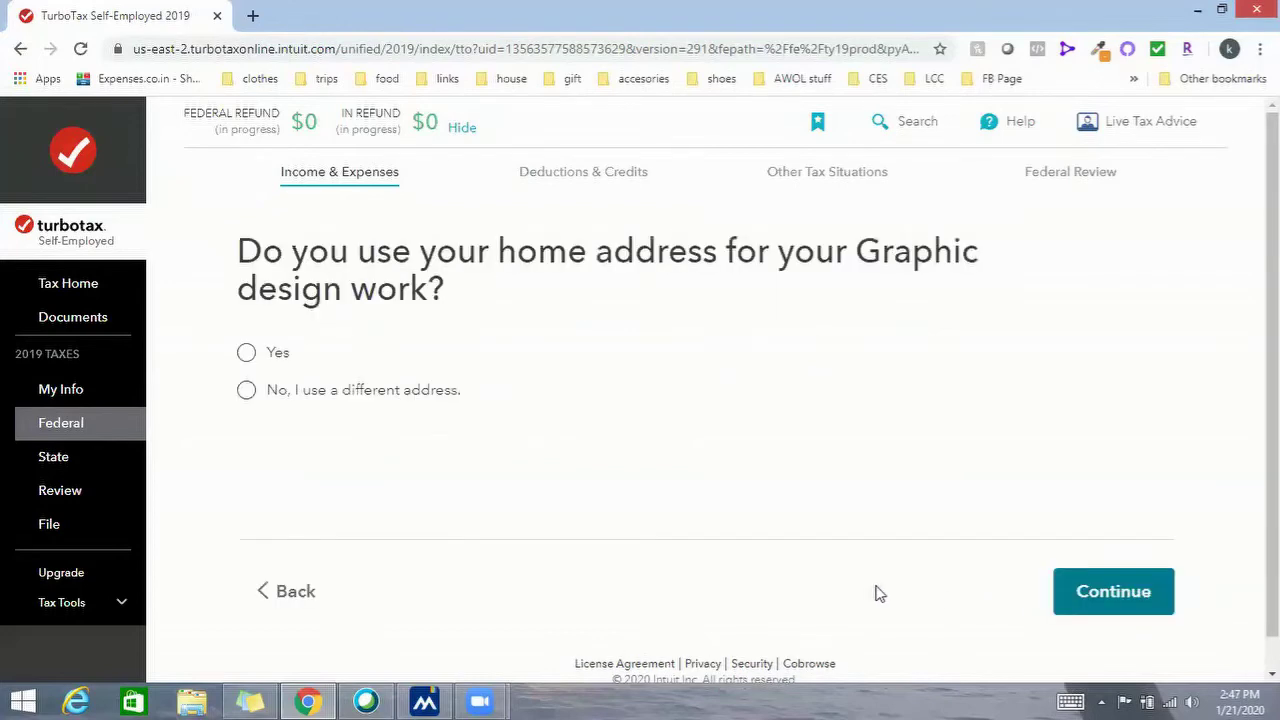
{"action": "left_click", "coordinate": [247, 354]}
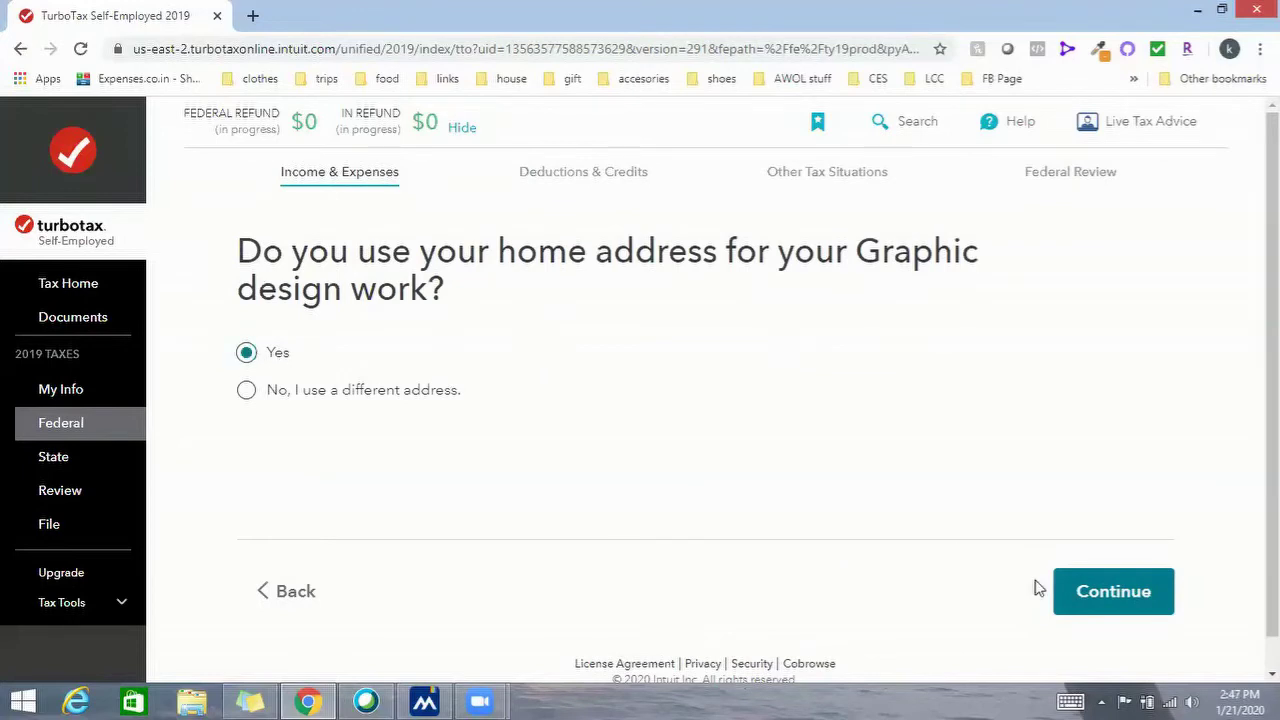
{"action": "left_click", "coordinate": [1120, 590]}
Indicate the work started in 2019, on 08/01/2019
{"action": "left_click", "coordinate": [246, 384]}
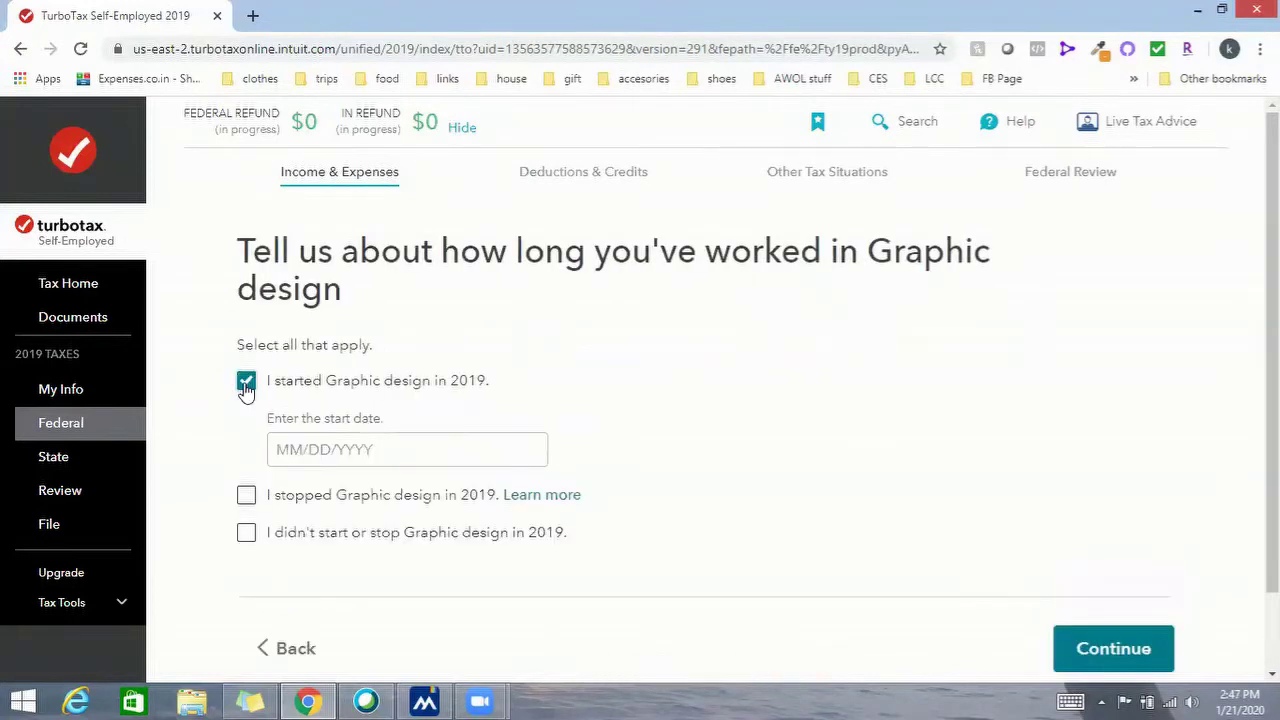
{"action": "left_click", "coordinate": [320, 448]}
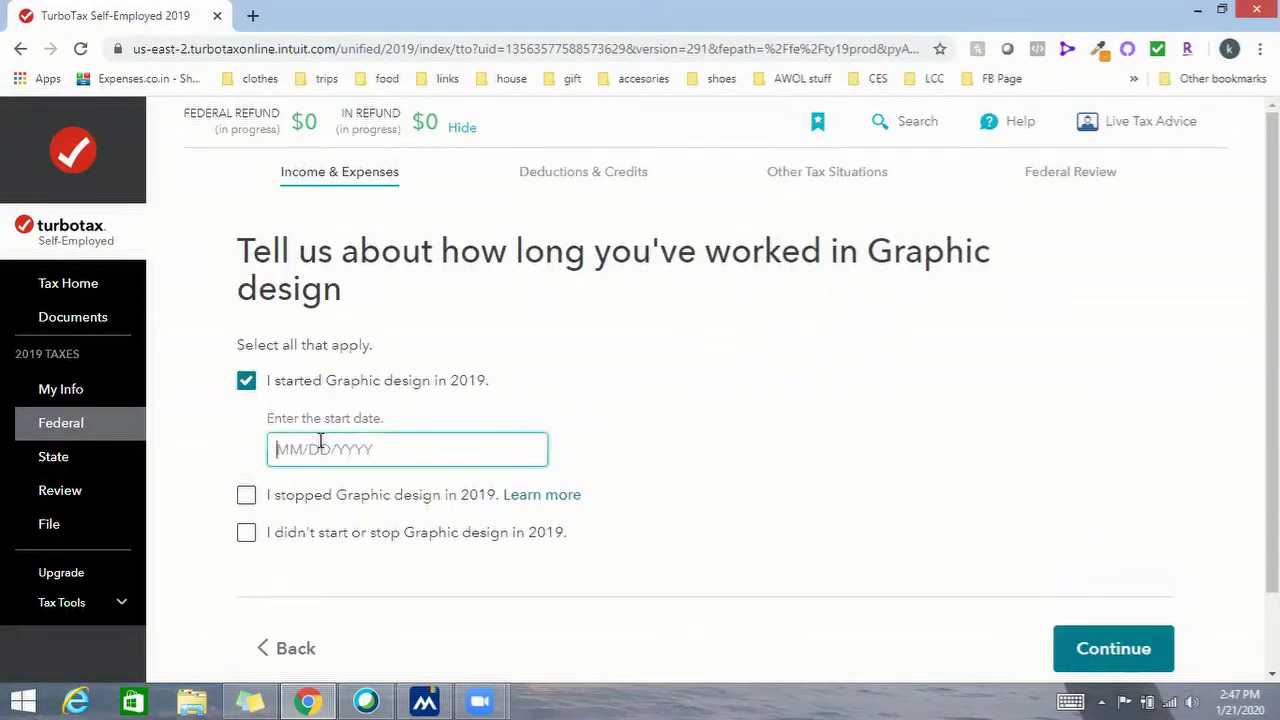
{"action": "type", "text": "08/01/2019"}
{"action": "scroll", "coordinate": [745, 455], "scroll_direction": "down", "scroll_amount": 2}
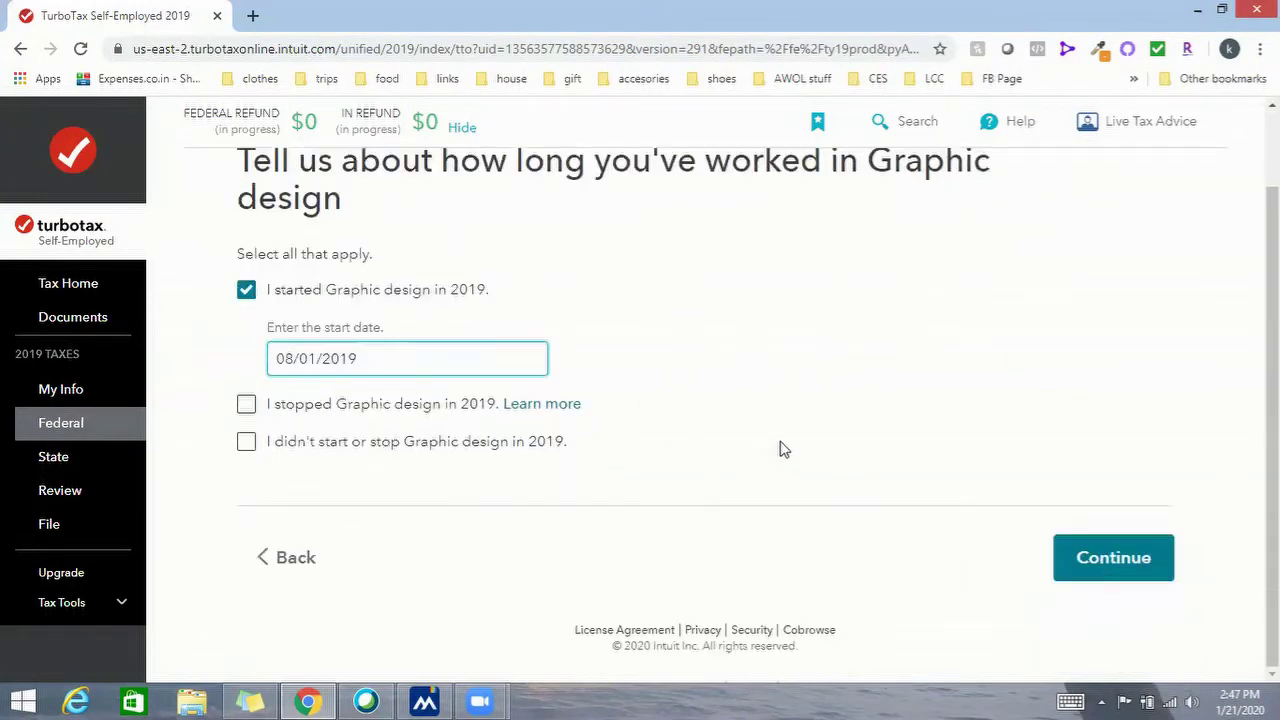
{"action": "left_click", "coordinate": [1143, 566]}
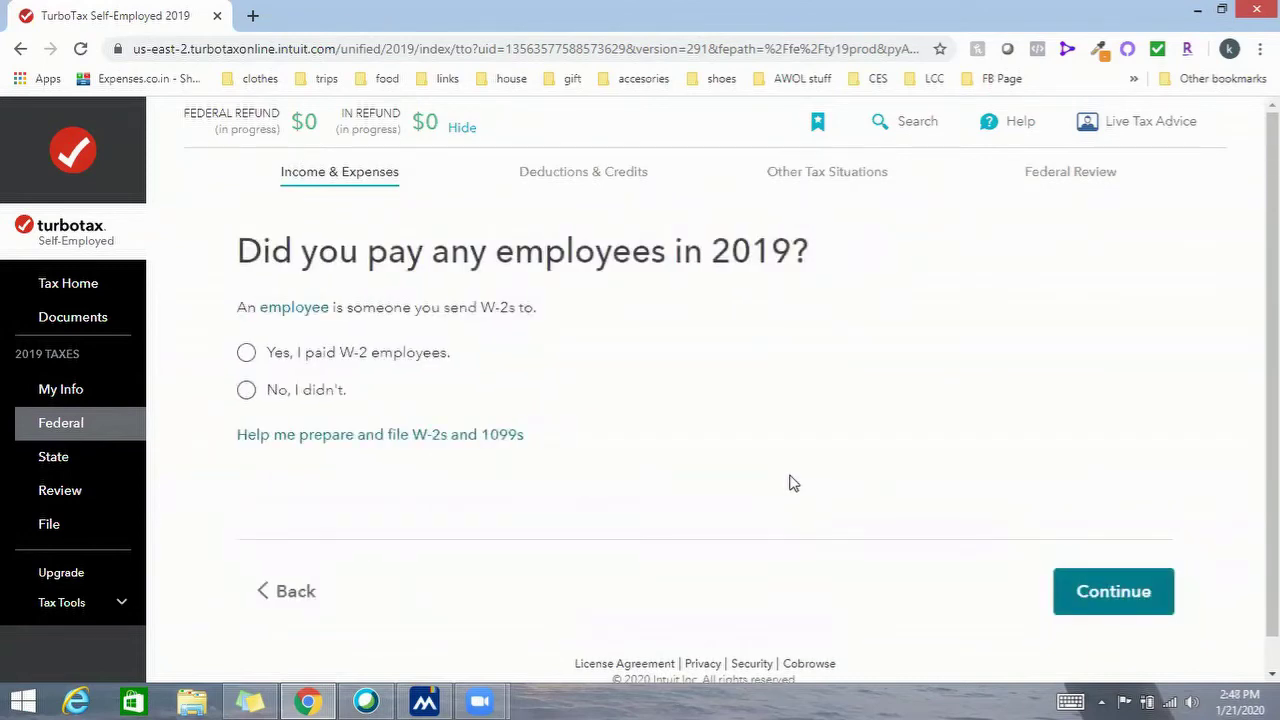
Answer No to employees, 1099 payments and EIN, and select None of these apply
{"action": "left_click", "coordinate": [246, 390]}
{"action": "left_click", "coordinate": [247, 352]}
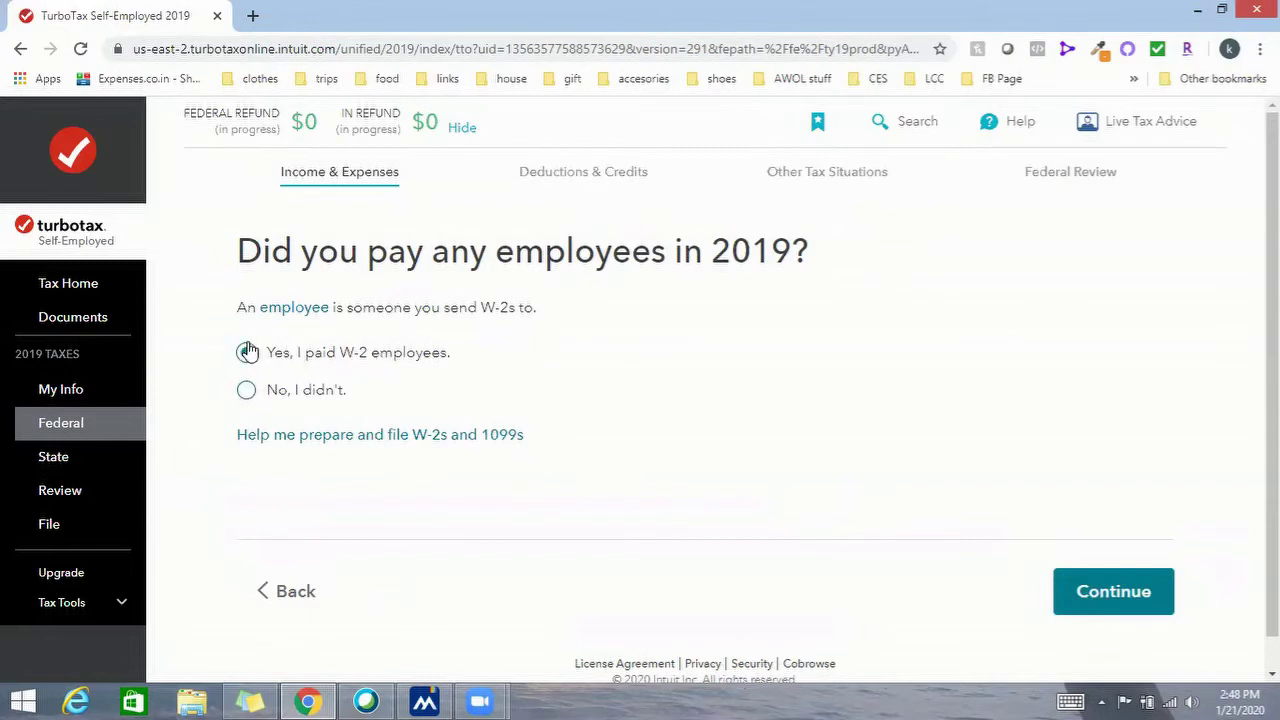
{"action": "left_click", "coordinate": [246, 392]}
{"action": "left_click", "coordinate": [1085, 590]}
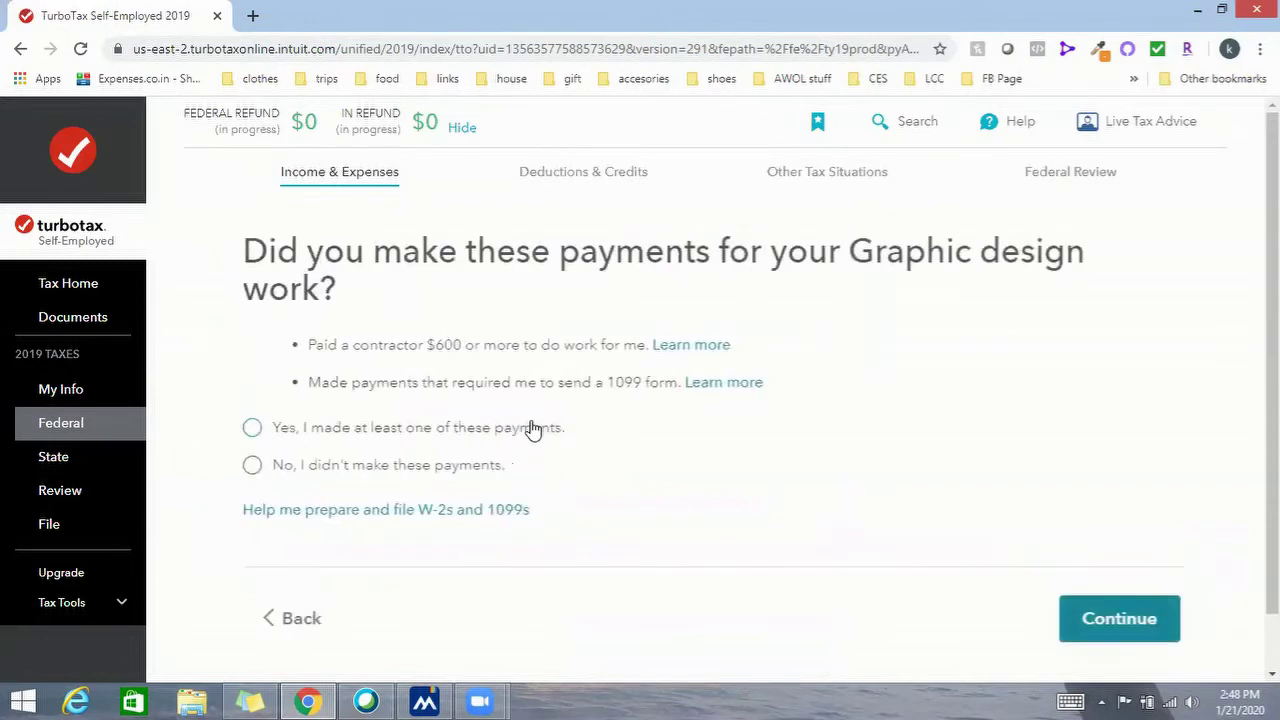
{"action": "left_click", "coordinate": [248, 465]}
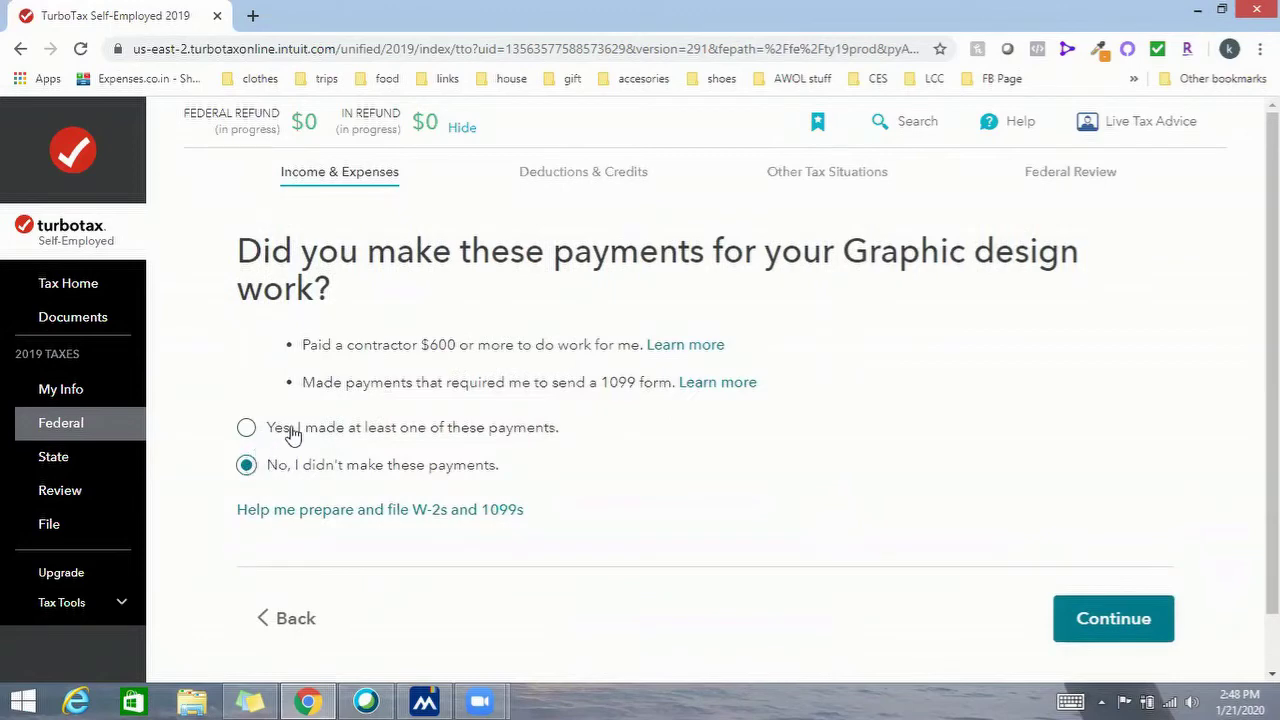
{"action": "left_click", "coordinate": [1062, 612]}
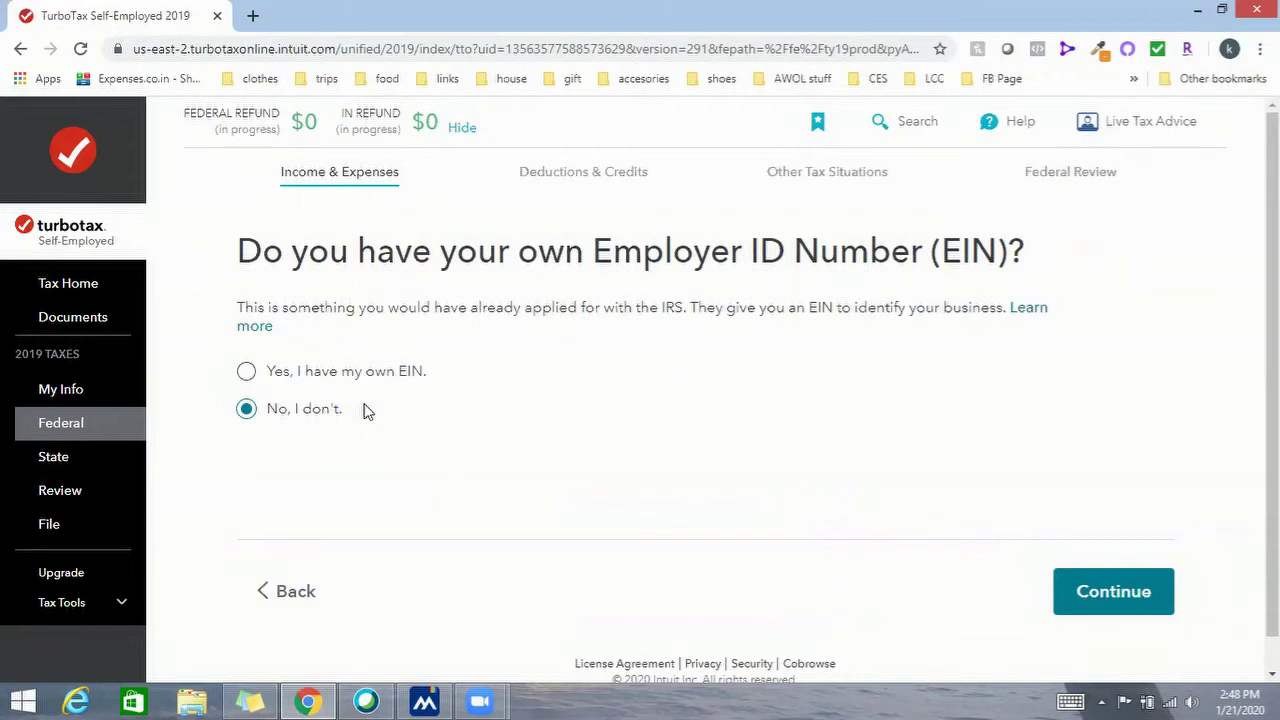
{"action": "left_click", "coordinate": [1098, 588]}
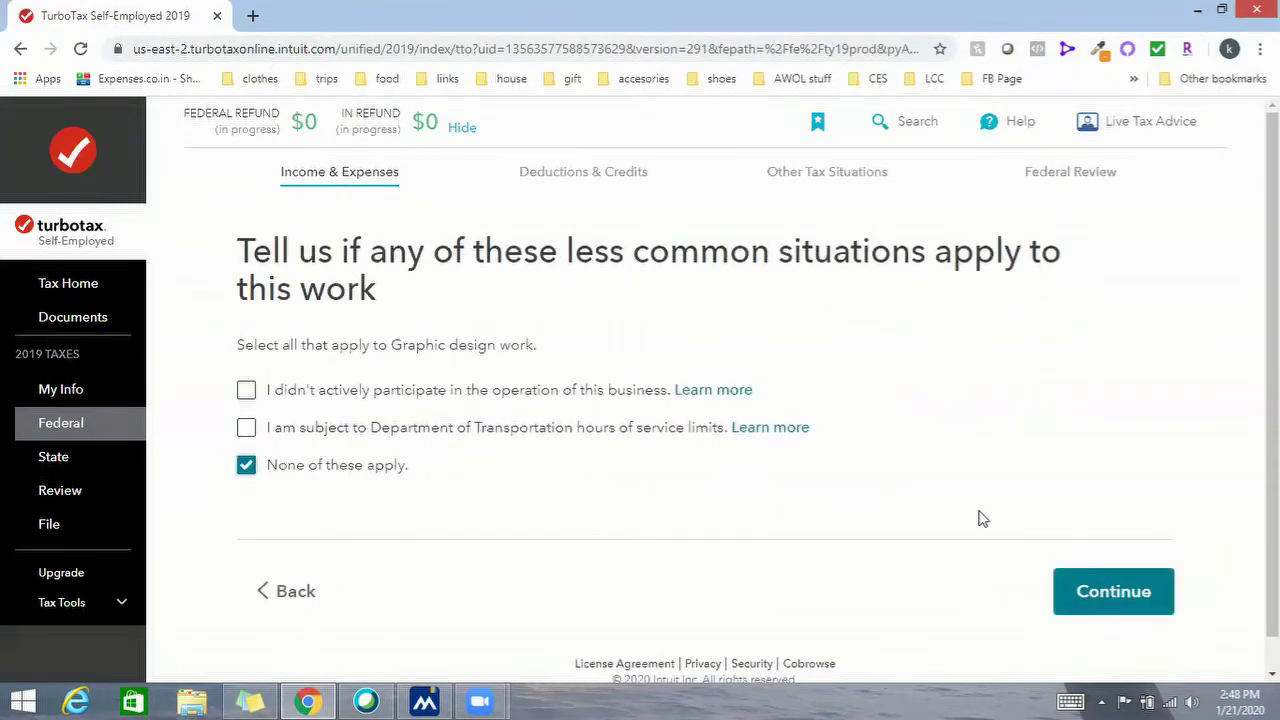
{"action": "left_click", "coordinate": [1110, 602]}
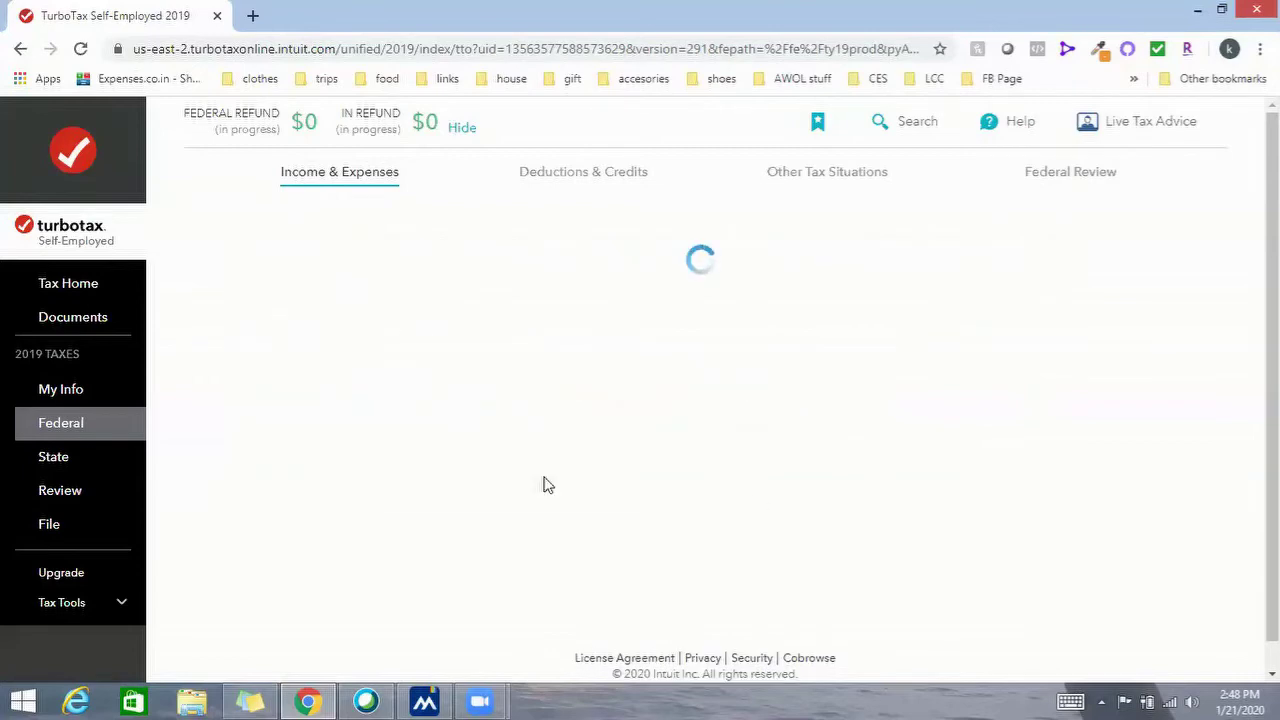
Review the Graphic design business summary and confirm it looks good
{"action": "scroll", "coordinate": [591, 409], "scroll_direction": "down", "scroll_amount": 4}
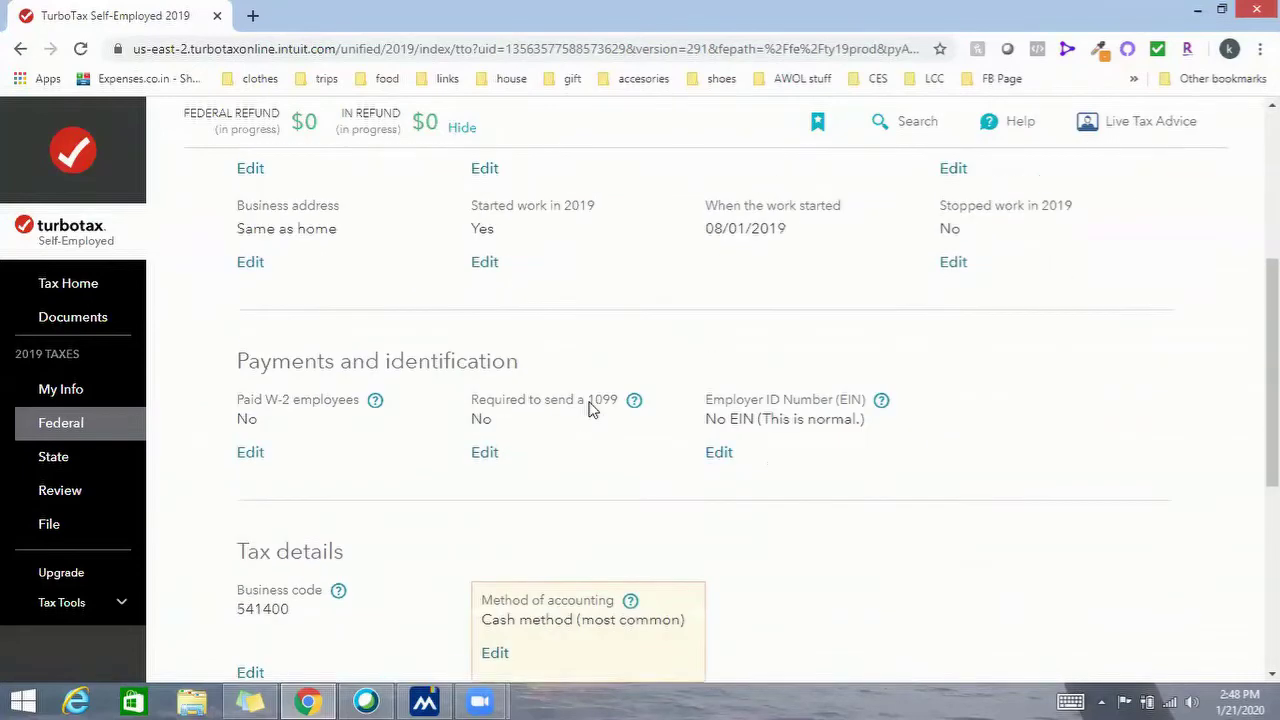
{"action": "scroll", "coordinate": [591, 409], "scroll_direction": "down", "scroll_amount": 4}
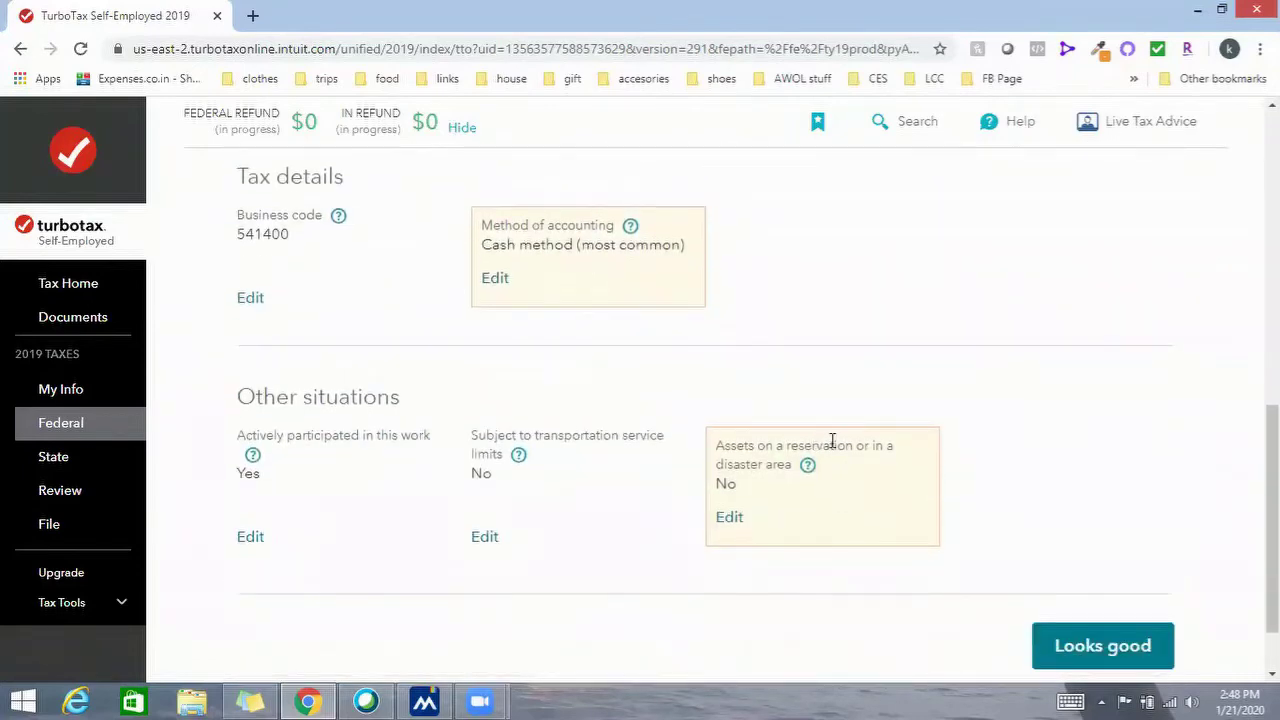
{"action": "scroll", "coordinate": [828, 440], "scroll_direction": "down", "scroll_amount": 1}
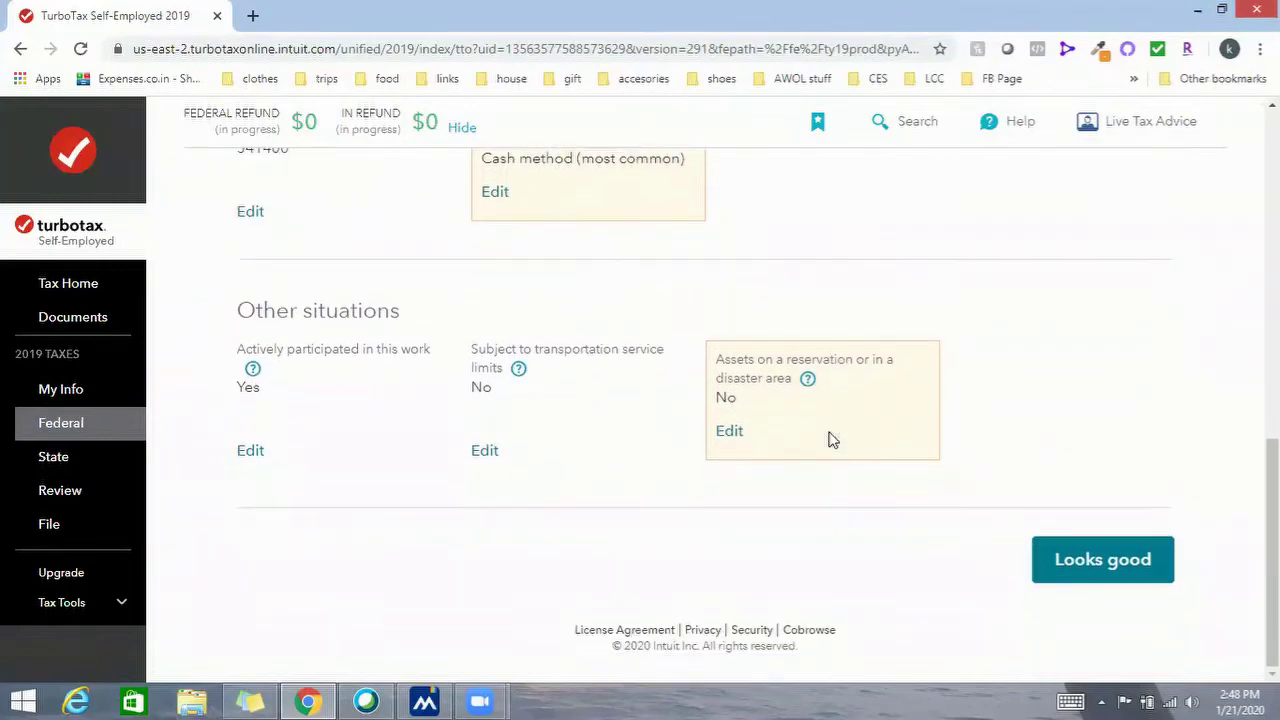
{"action": "scroll", "coordinate": [1034, 517], "scroll_direction": "up", "scroll_amount": 6}
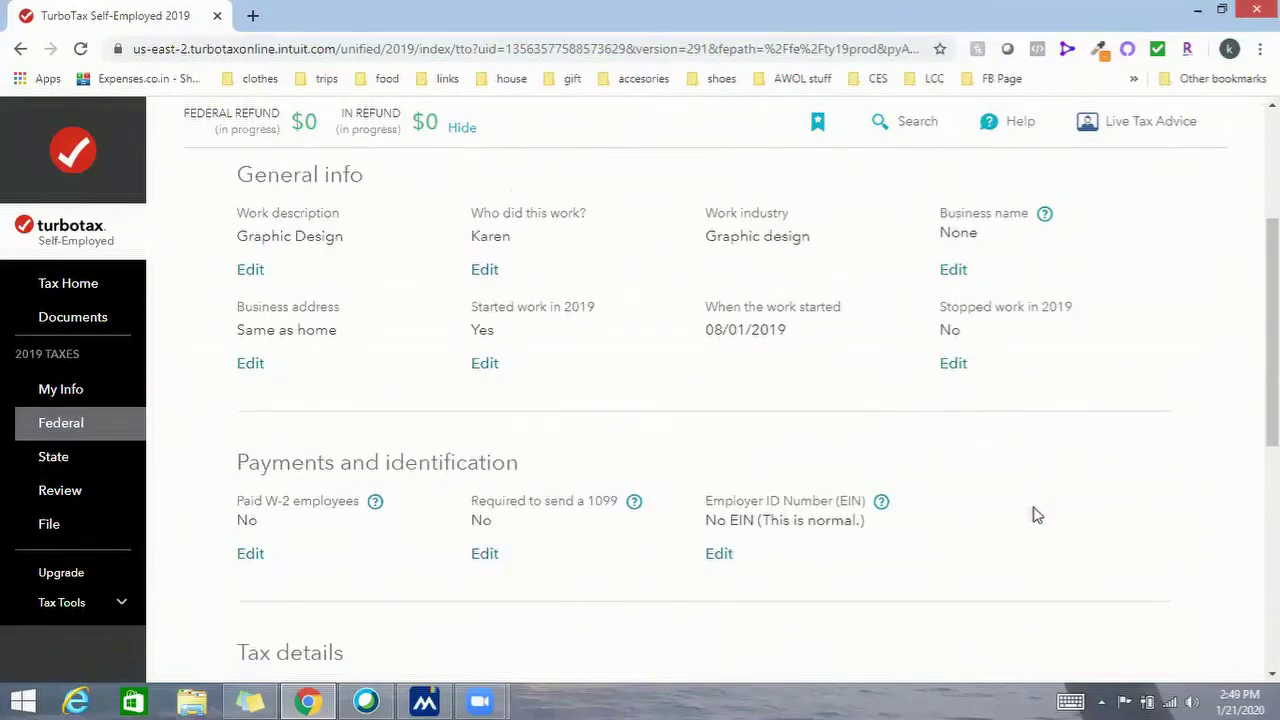
{"action": "scroll", "coordinate": [1036, 515], "scroll_direction": "down", "scroll_amount": 6}
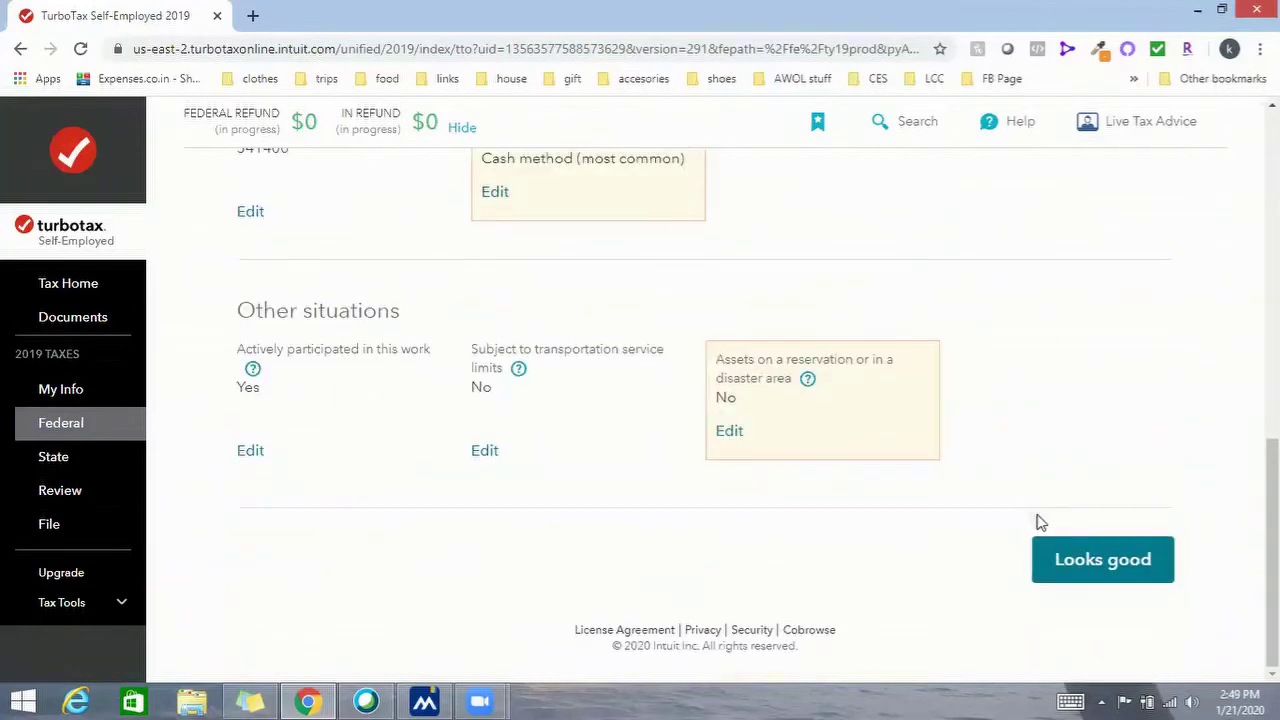
{"action": "left_click", "coordinate": [1088, 566]}
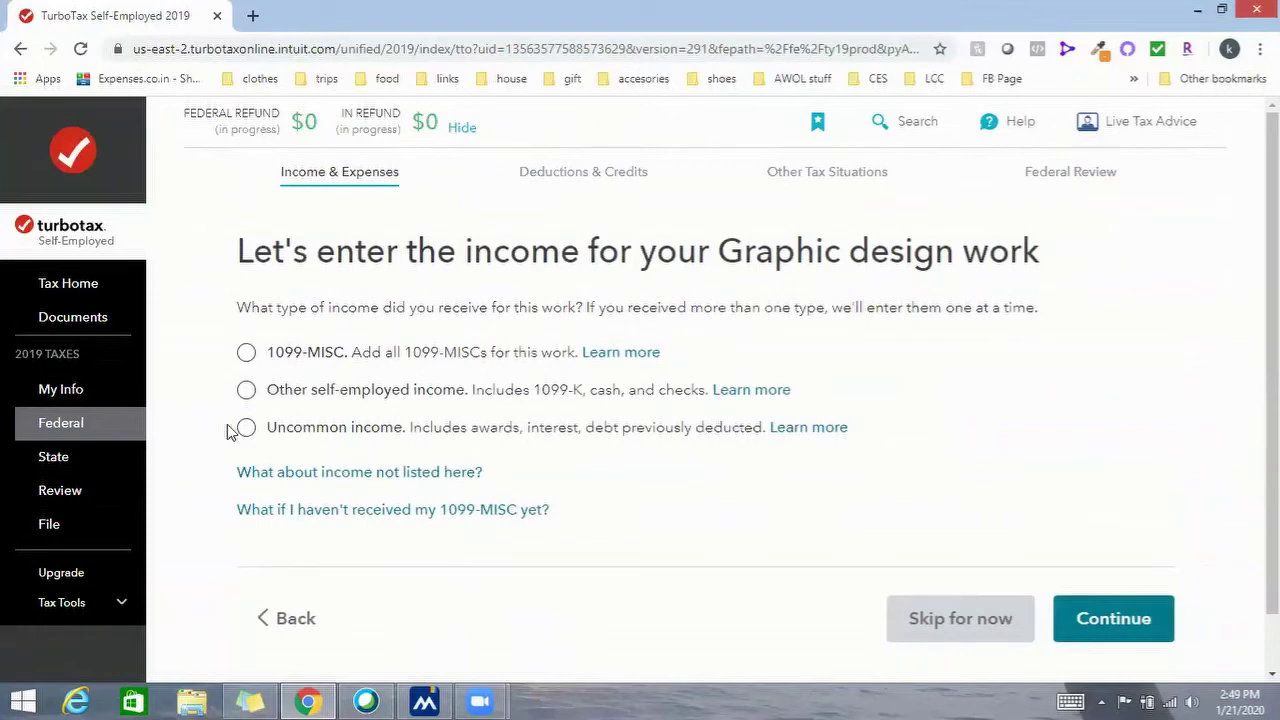
Skip the Graphic design income for now and continue past the deductions introduction
{"action": "left_click", "coordinate": [960, 619]}
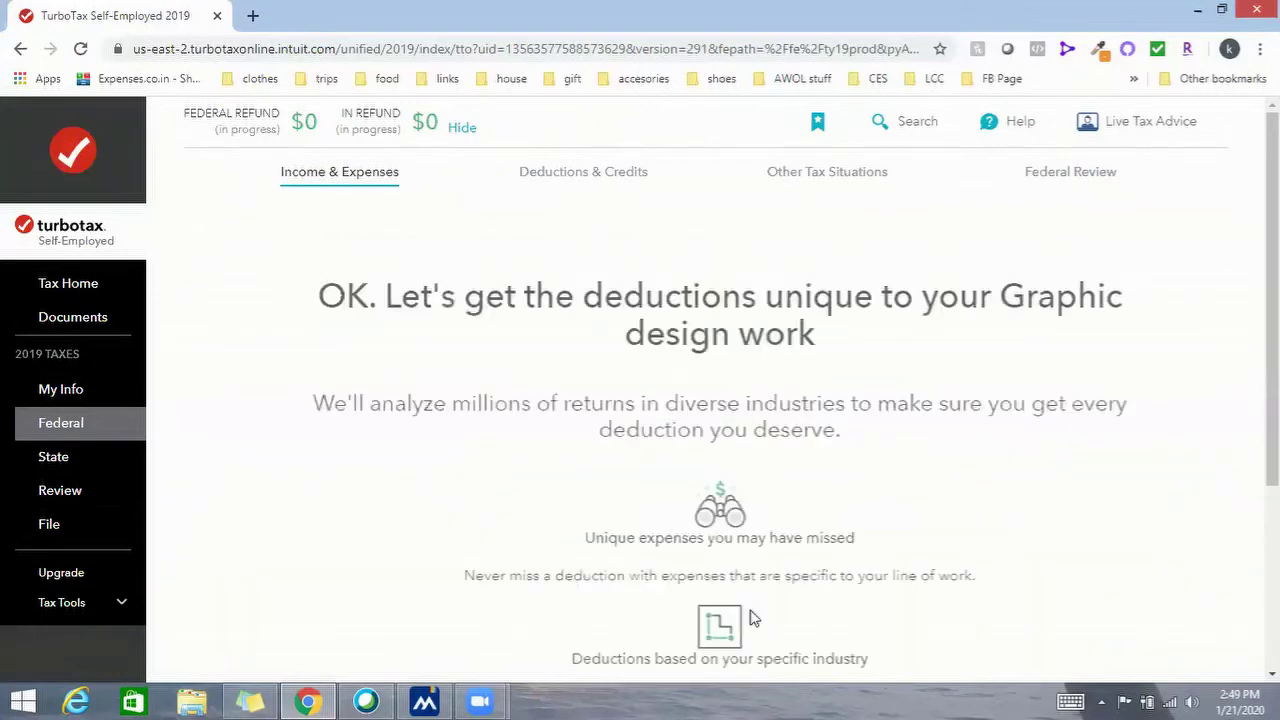
{"action": "scroll", "coordinate": [900, 490], "scroll_direction": "down", "scroll_amount": 3}
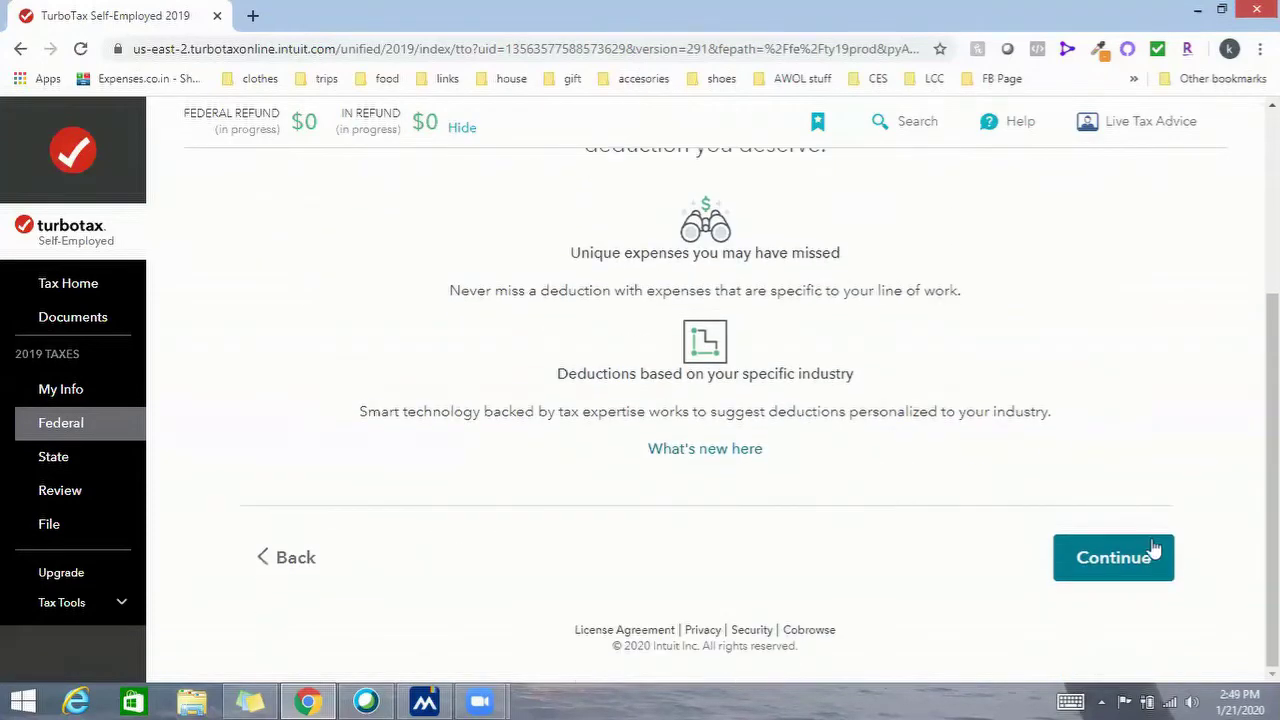
{"action": "left_click", "coordinate": [1154, 551]}
{"action": "scroll", "coordinate": [786, 449], "scroll_direction": "down", "scroll_amount": 2}
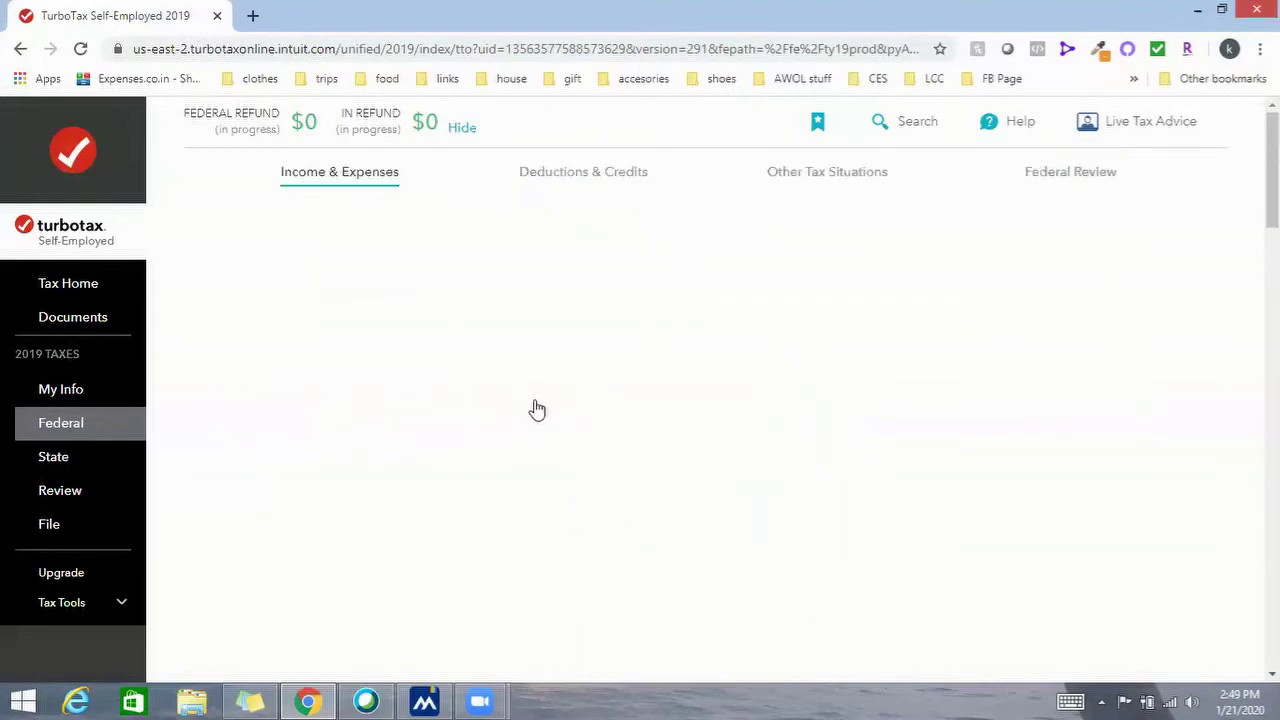
Select Startup costs, Assets, Supplies, Advertising, Home office, Legal fees, Office and Other miscellaneous expenses
{"action": "left_click", "coordinate": [247, 432]}
{"action": "scroll", "coordinate": [252, 440], "scroll_direction": "down", "scroll_amount": 3}
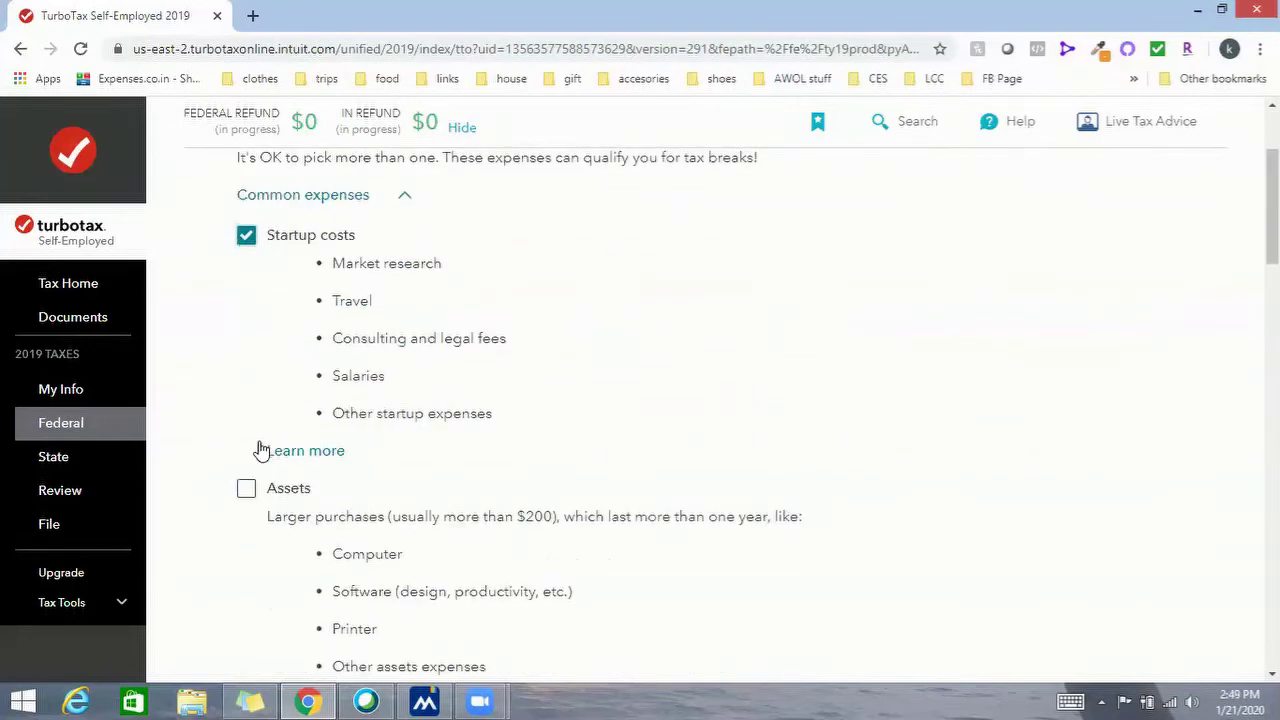
{"action": "left_click", "coordinate": [246, 492]}
{"action": "scroll", "coordinate": [293, 490], "scroll_direction": "down", "scroll_amount": 1}
{"action": "scroll", "coordinate": [293, 490], "scroll_direction": "down", "scroll_amount": 2}
{"action": "left_click", "coordinate": [248, 460]}
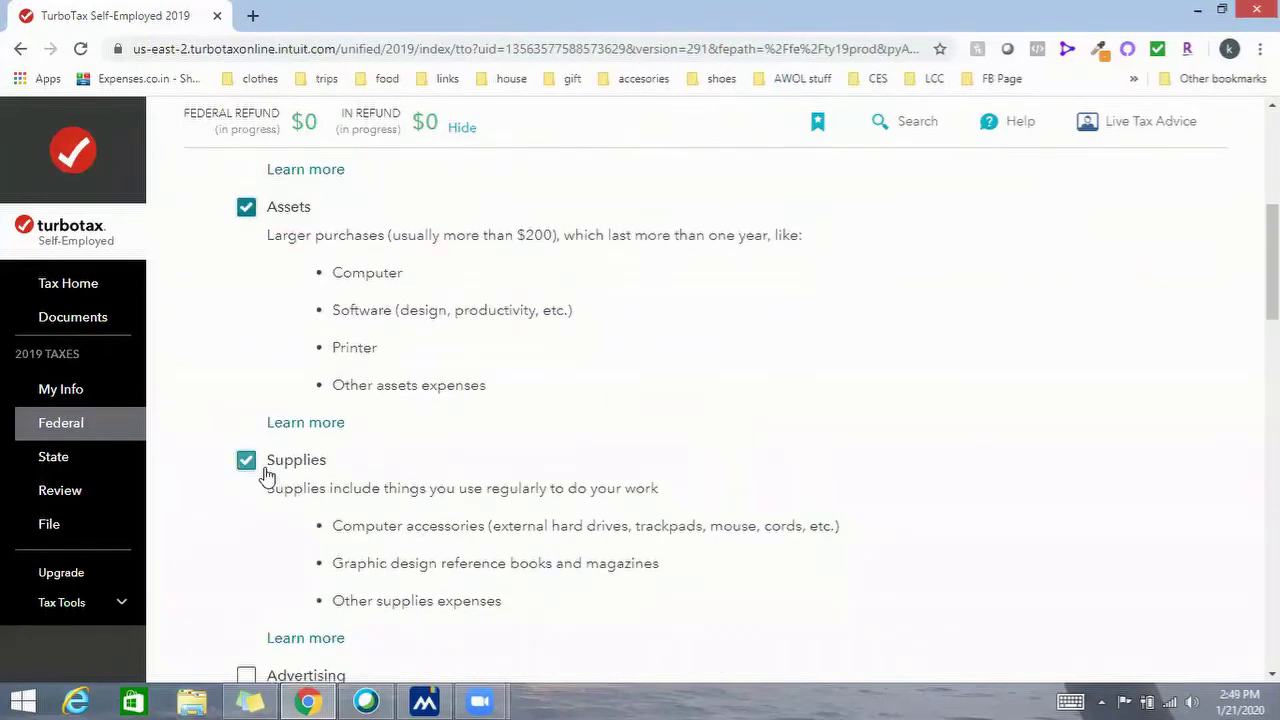
{"action": "scroll", "coordinate": [252, 472], "scroll_direction": "down", "scroll_amount": 2}
{"action": "left_click", "coordinate": [305, 485]}
{"action": "scroll", "coordinate": [271, 490], "scroll_direction": "down", "scroll_amount": 3}
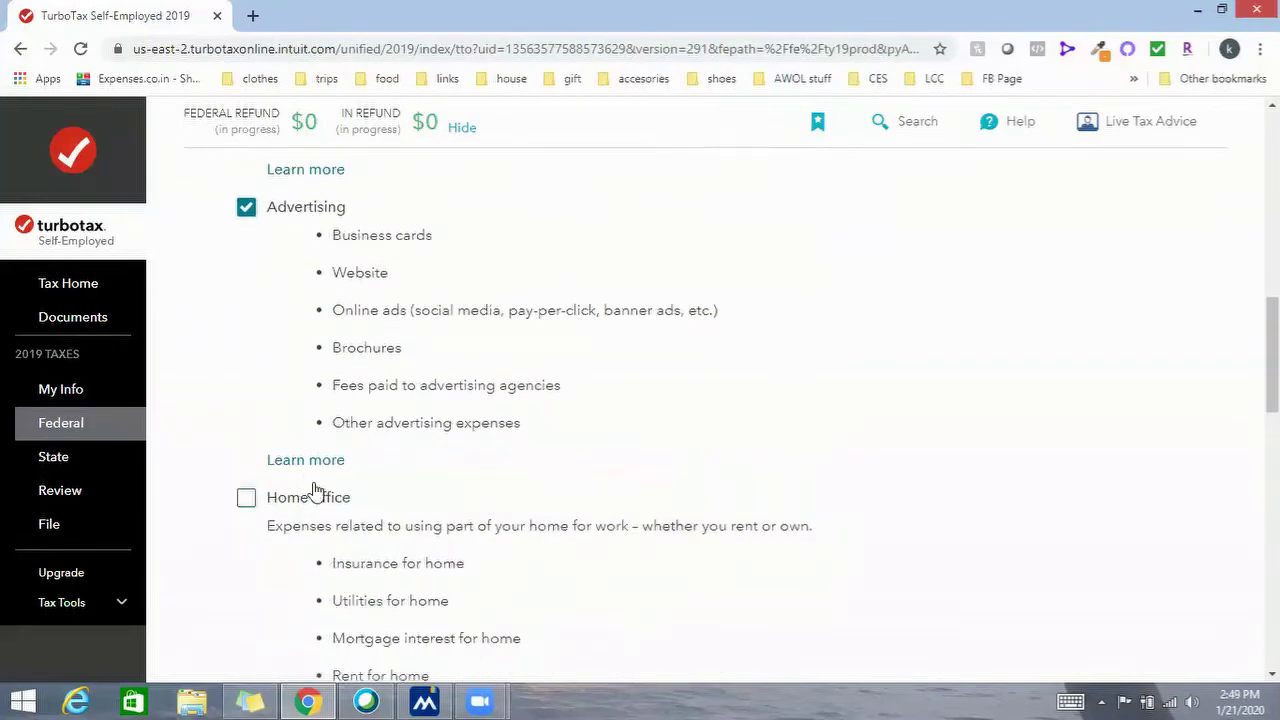
{"action": "left_click", "coordinate": [312, 493]}
{"action": "scroll", "coordinate": [280, 500], "scroll_direction": "down", "scroll_amount": 3}
{"action": "left_click", "coordinate": [265, 510]}
{"action": "scroll", "coordinate": [289, 491], "scroll_direction": "down", "scroll_amount": 4}
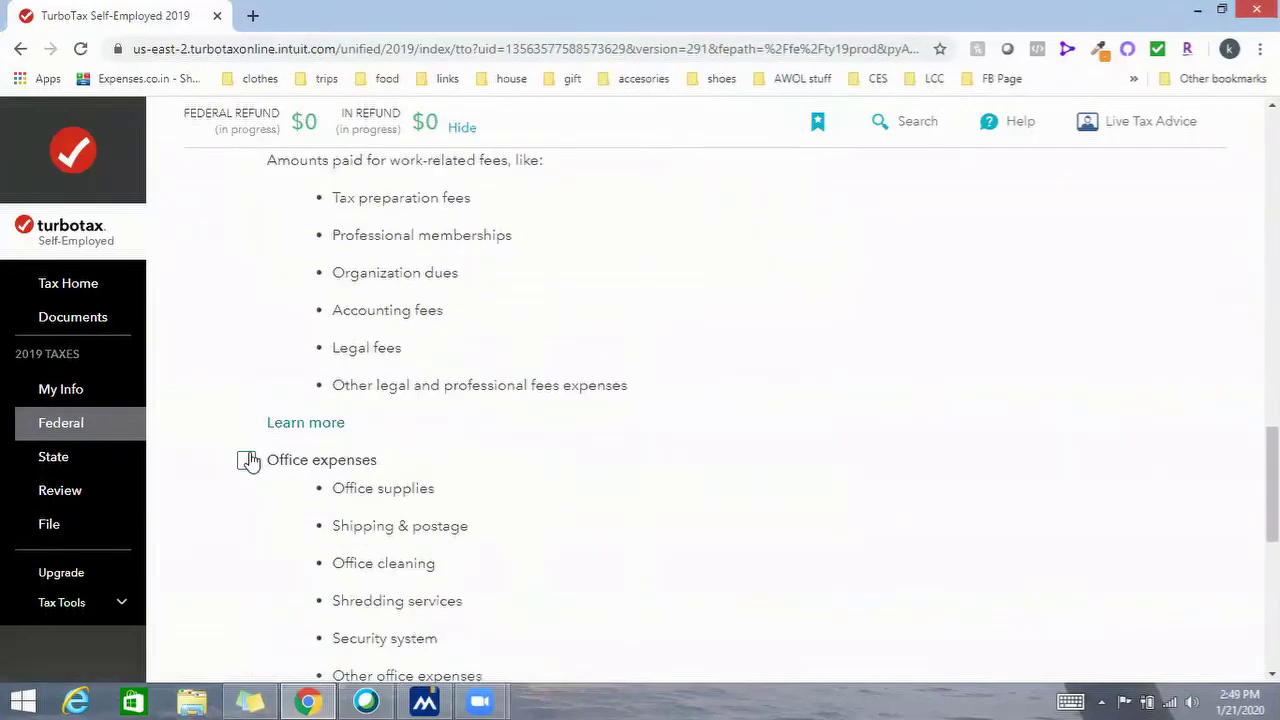
{"action": "left_click", "coordinate": [249, 457]}
{"action": "scroll", "coordinate": [289, 477], "scroll_direction": "down", "scroll_amount": 2}
{"action": "left_click", "coordinate": [300, 563]}
{"action": "scroll", "coordinate": [283, 543], "scroll_direction": "down", "scroll_amount": 3}
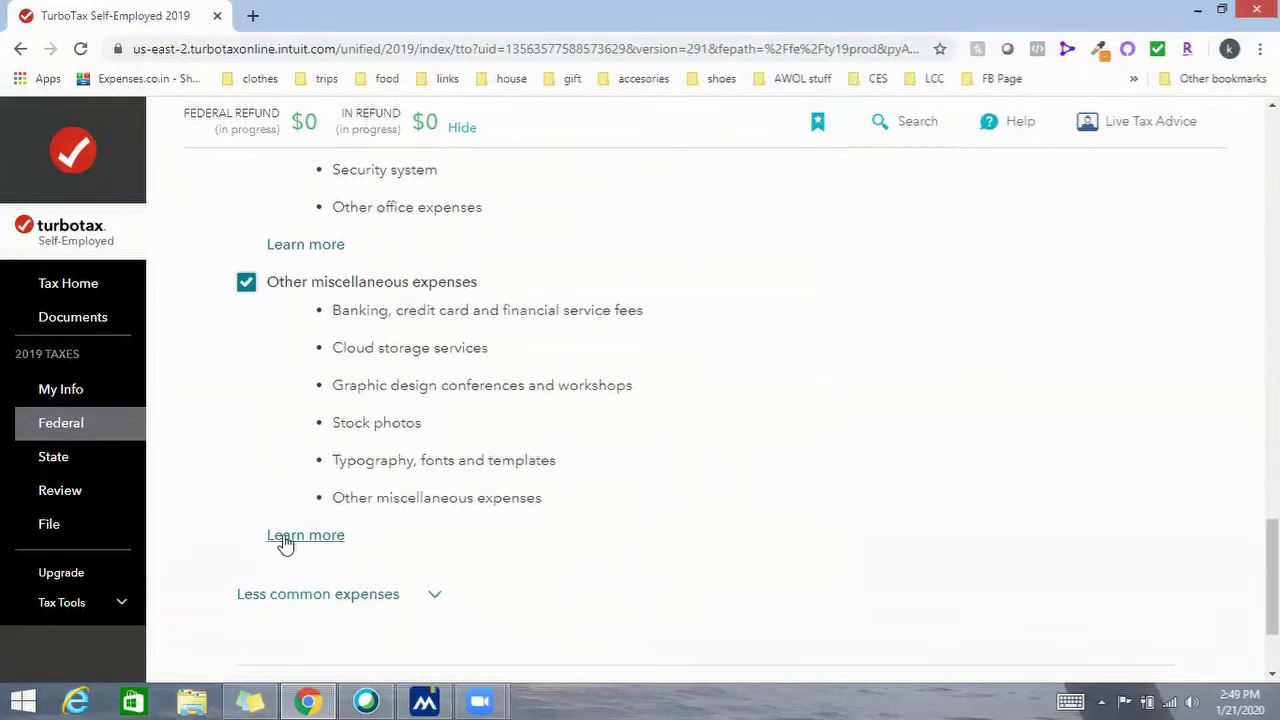
{"action": "scroll", "coordinate": [360, 500], "scroll_direction": "down", "scroll_amount": 2}
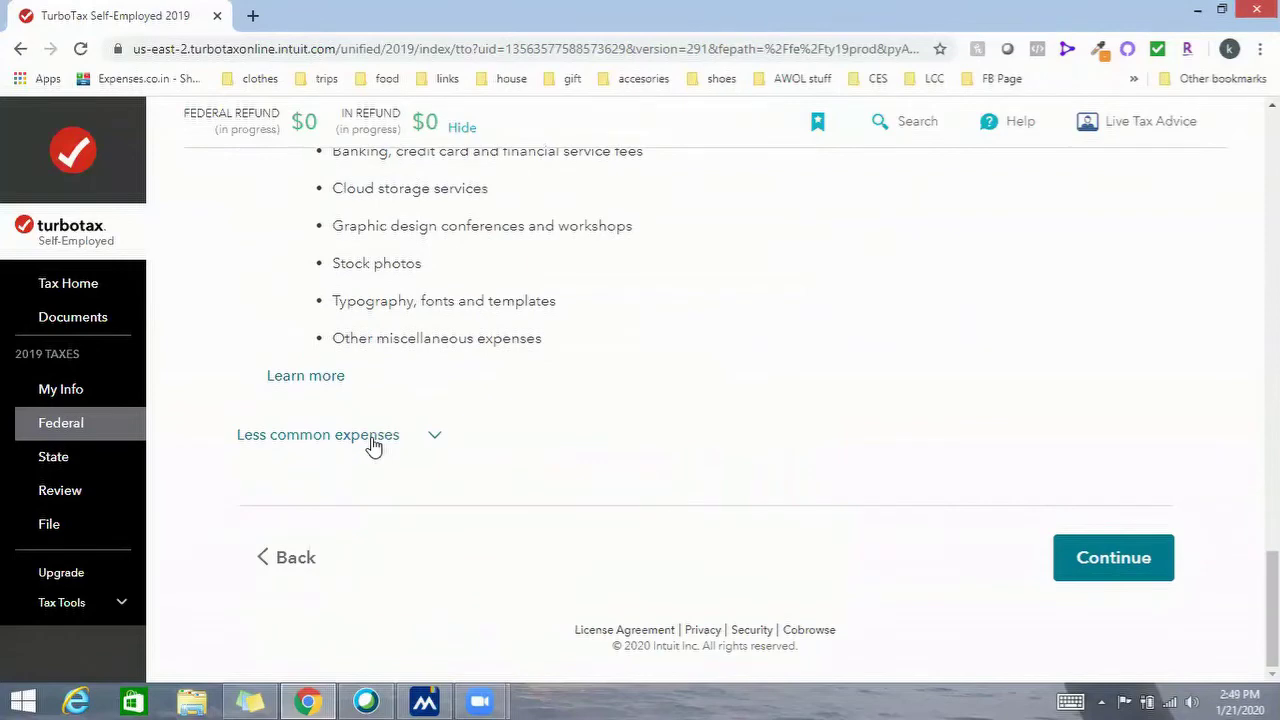
Expand less common expenses and check Building rental through Health insurance premiums
{"action": "left_click", "coordinate": [370, 438]}
{"action": "left_click", "coordinate": [334, 476]}
{"action": "scroll", "coordinate": [334, 480], "scroll_direction": "down", "scroll_amount": 3}
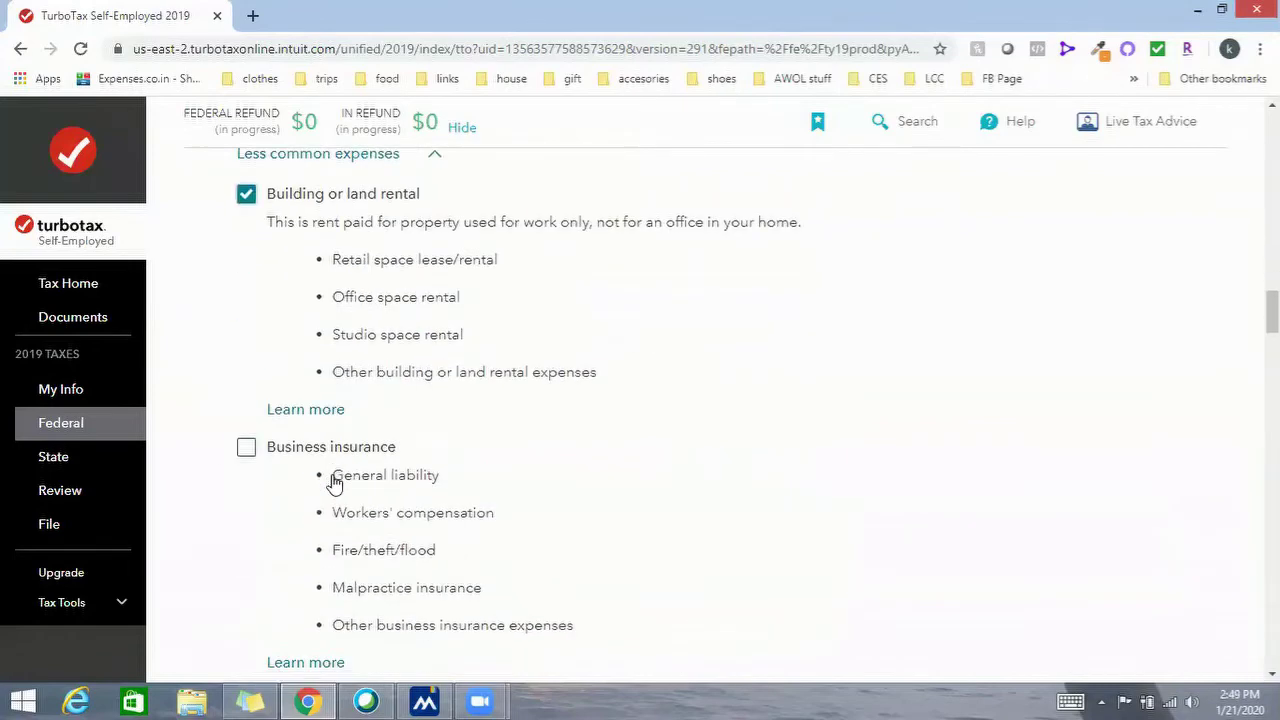
{"action": "left_click", "coordinate": [248, 450]}
{"action": "scroll", "coordinate": [320, 488], "scroll_direction": "down", "scroll_amount": 2}
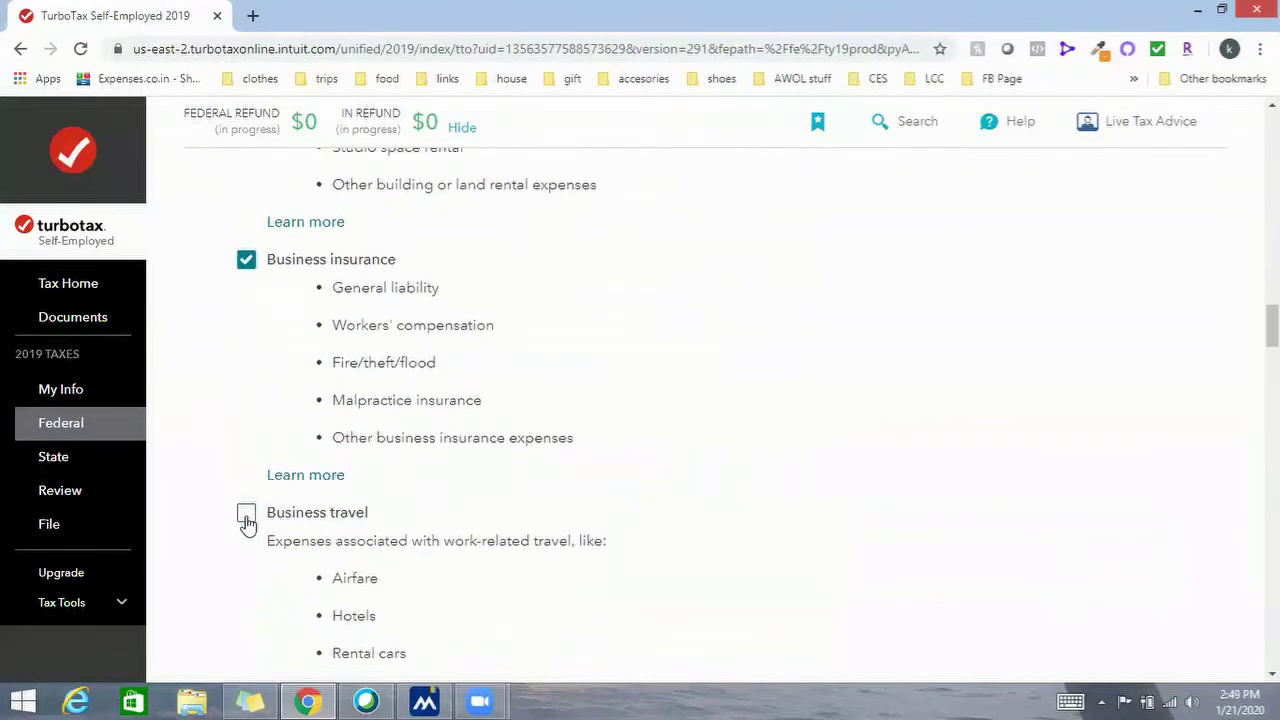
{"action": "left_click", "coordinate": [246, 516]}
{"action": "scroll", "coordinate": [249, 545], "scroll_direction": "down", "scroll_amount": 3}
{"action": "left_click", "coordinate": [247, 560]}
{"action": "scroll", "coordinate": [381, 510], "scroll_direction": "down", "scroll_amount": 3}
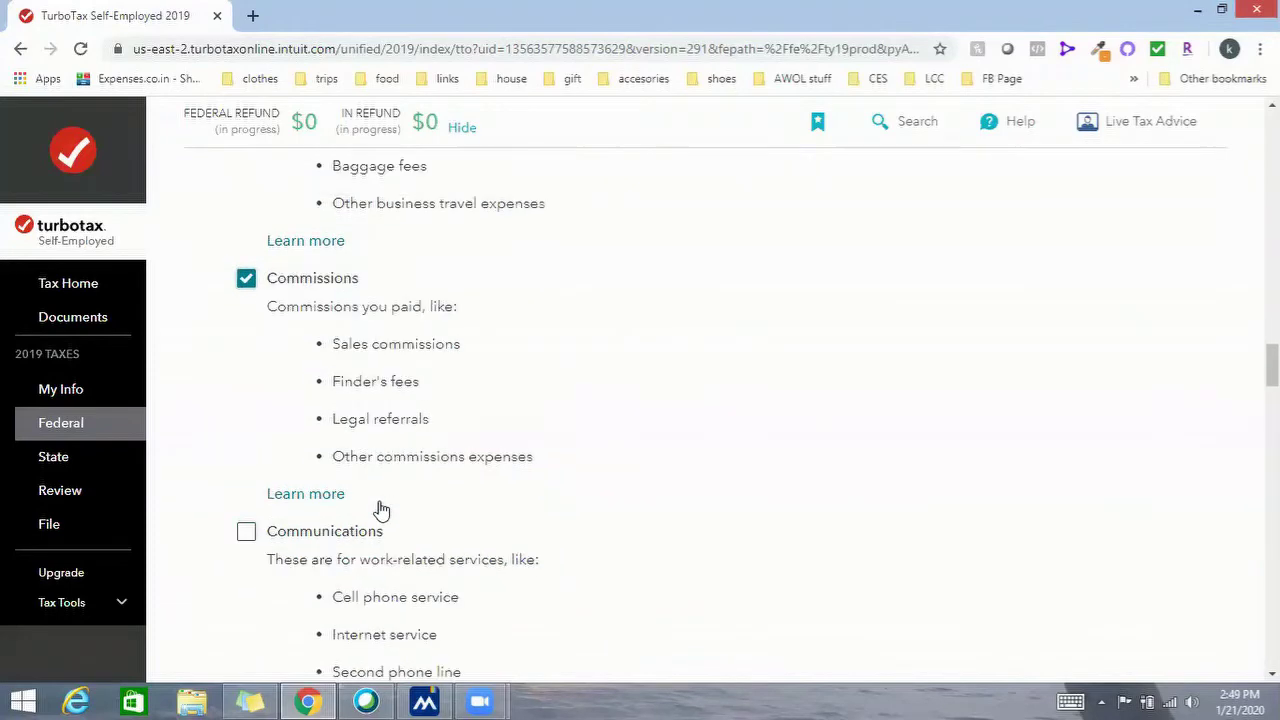
{"action": "left_click", "coordinate": [248, 533]}
{"action": "scroll", "coordinate": [271, 531], "scroll_direction": "down", "scroll_amount": 3}
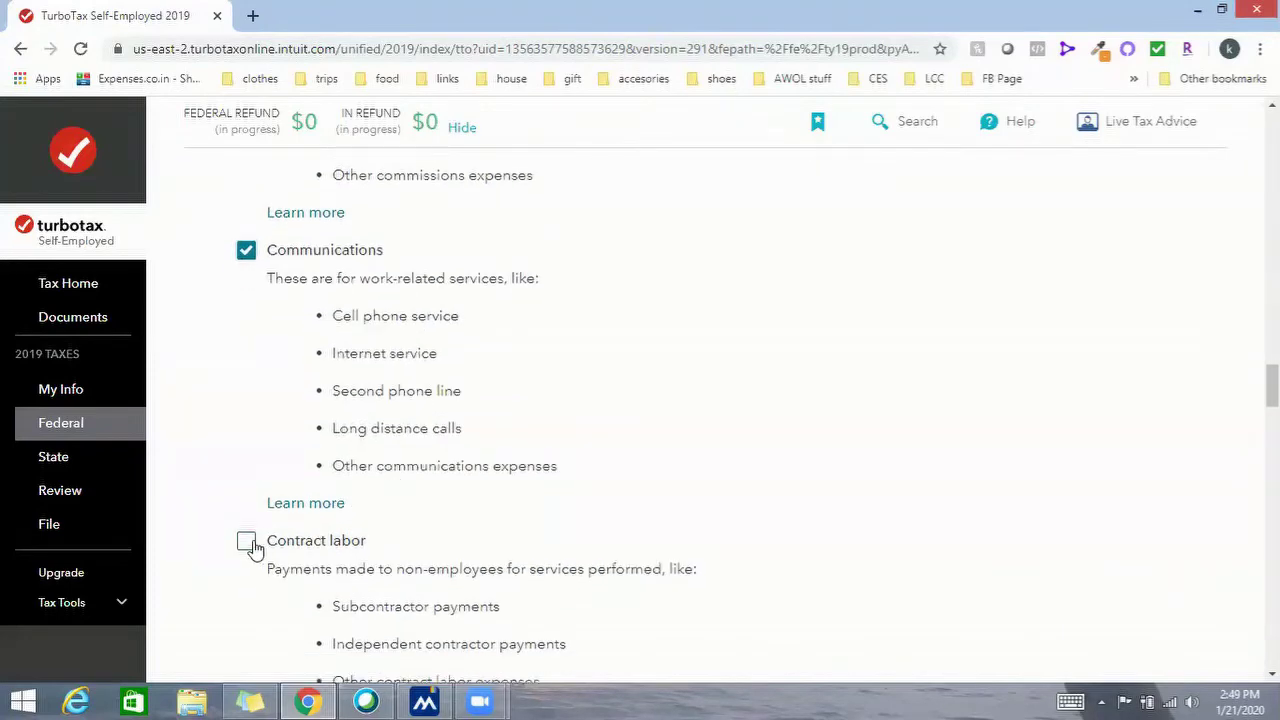
{"action": "left_click", "coordinate": [249, 540]}
{"action": "scroll", "coordinate": [388, 513], "scroll_direction": "down", "scroll_amount": 2}
{"action": "scroll", "coordinate": [387, 513], "scroll_direction": "down", "scroll_amount": 2}
{"action": "left_click", "coordinate": [248, 382]}
{"action": "scroll", "coordinate": [314, 449], "scroll_direction": "down", "scroll_amount": 3}
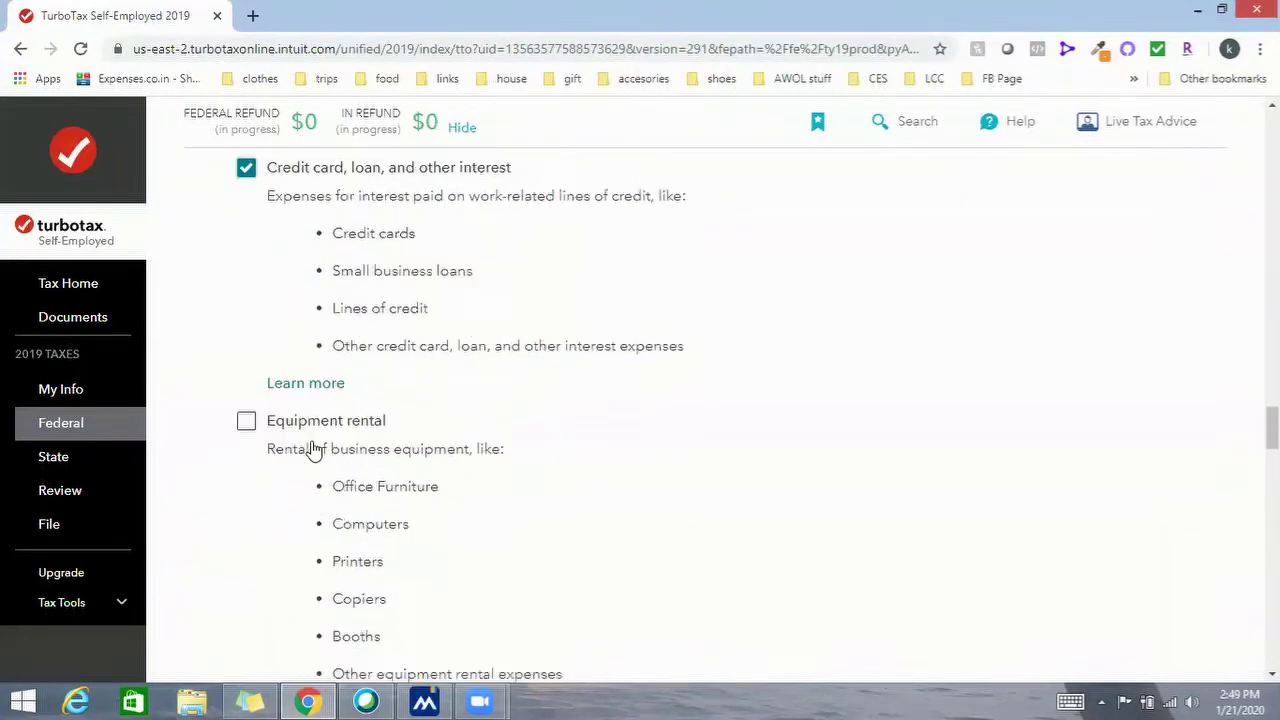
{"action": "left_click", "coordinate": [248, 358]}
{"action": "scroll", "coordinate": [314, 428], "scroll_direction": "down", "scroll_amount": 3}
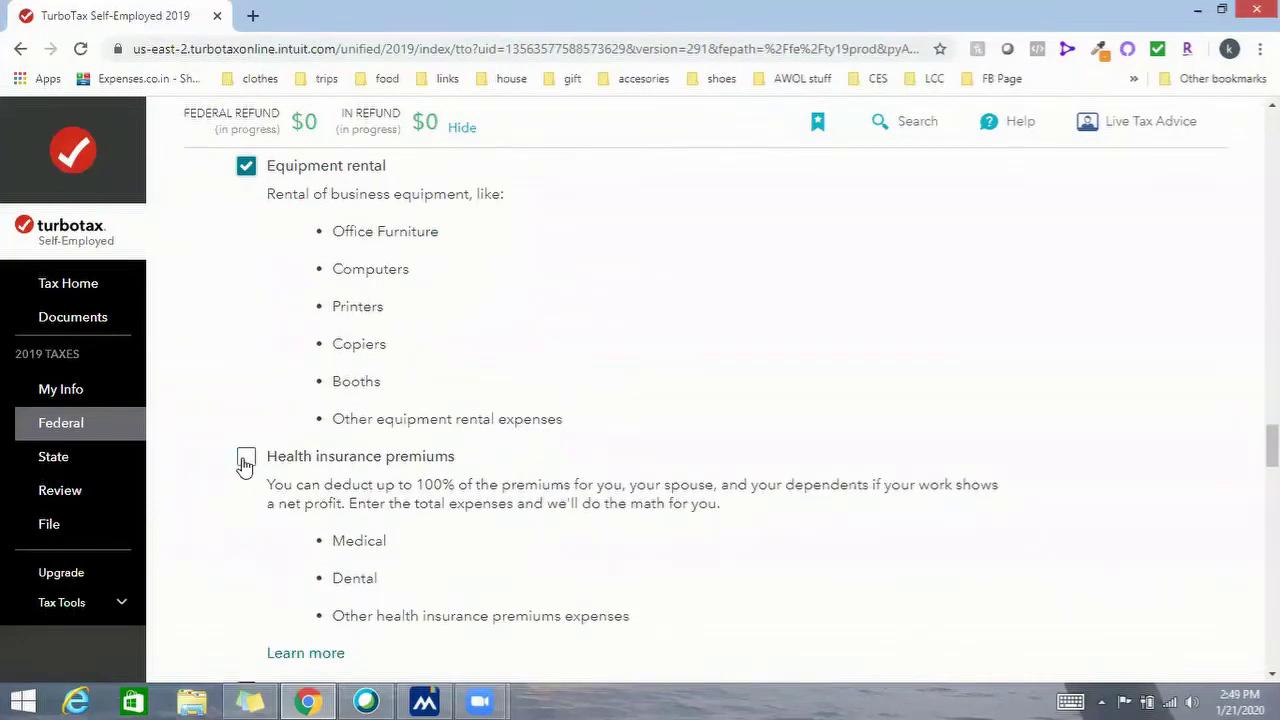
{"action": "left_click", "coordinate": [359, 477]}
{"action": "scroll", "coordinate": [297, 512], "scroll_direction": "down", "scroll_amount": 3}
Check Inventory, Long-term care, both Meals, Mortgage interest, Repairs, Taxes, Utilities and Vehicle, then submit
{"action": "left_click", "coordinate": [246, 505]}
{"action": "scroll", "coordinate": [390, 505], "scroll_direction": "down", "scroll_amount": 4}
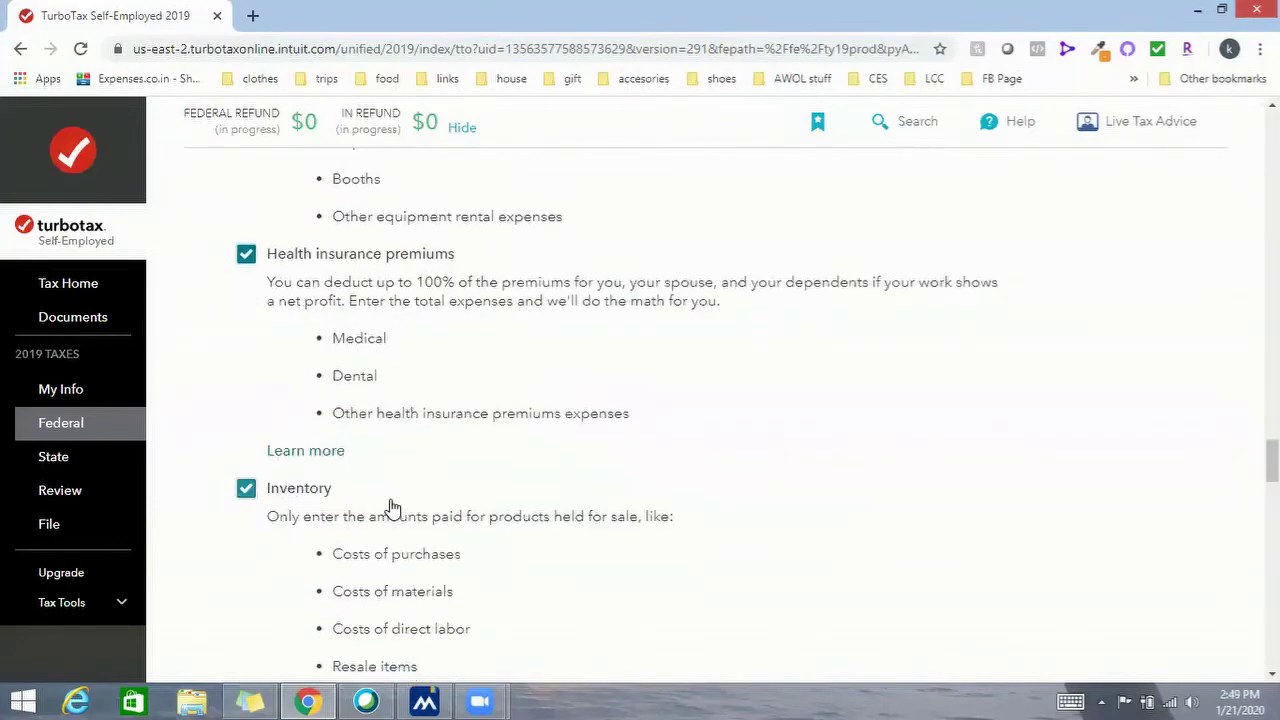
{"action": "left_click", "coordinate": [247, 513]}
{"action": "scroll", "coordinate": [250, 500], "scroll_direction": "down", "scroll_amount": 4}
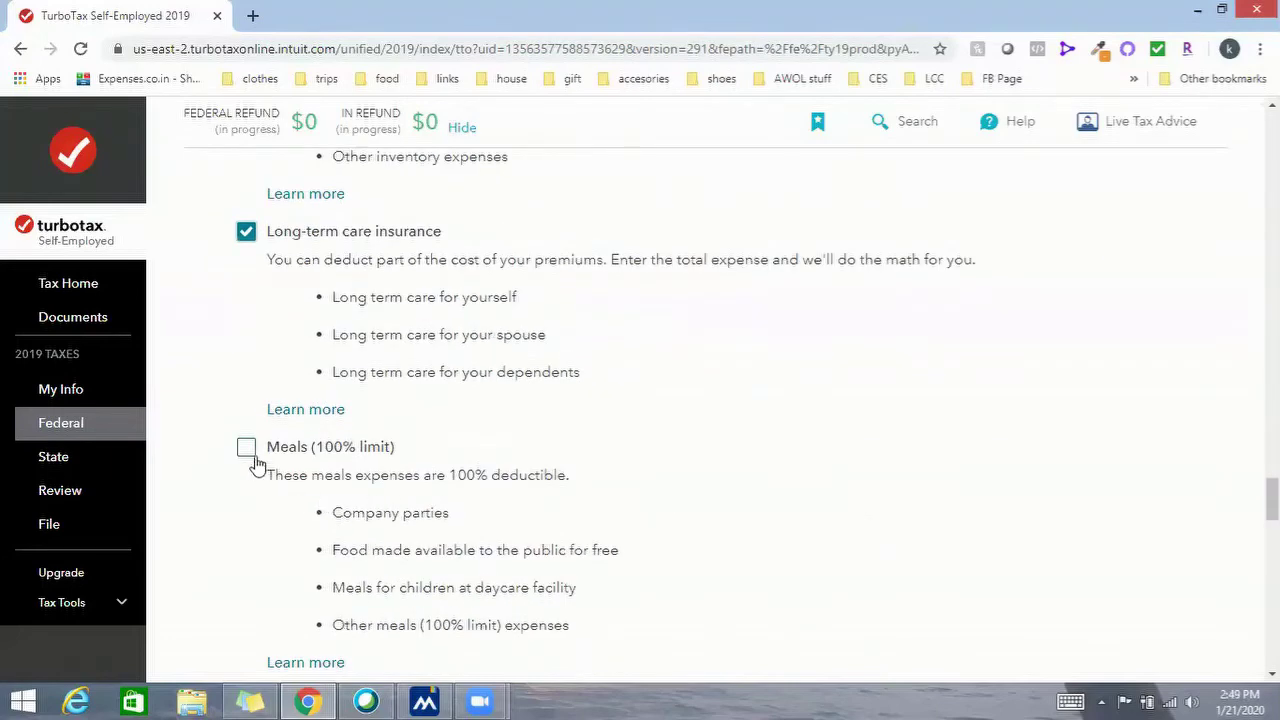
{"action": "left_click", "coordinate": [248, 448]}
{"action": "scroll", "coordinate": [423, 491], "scroll_direction": "down", "scroll_amount": 4}
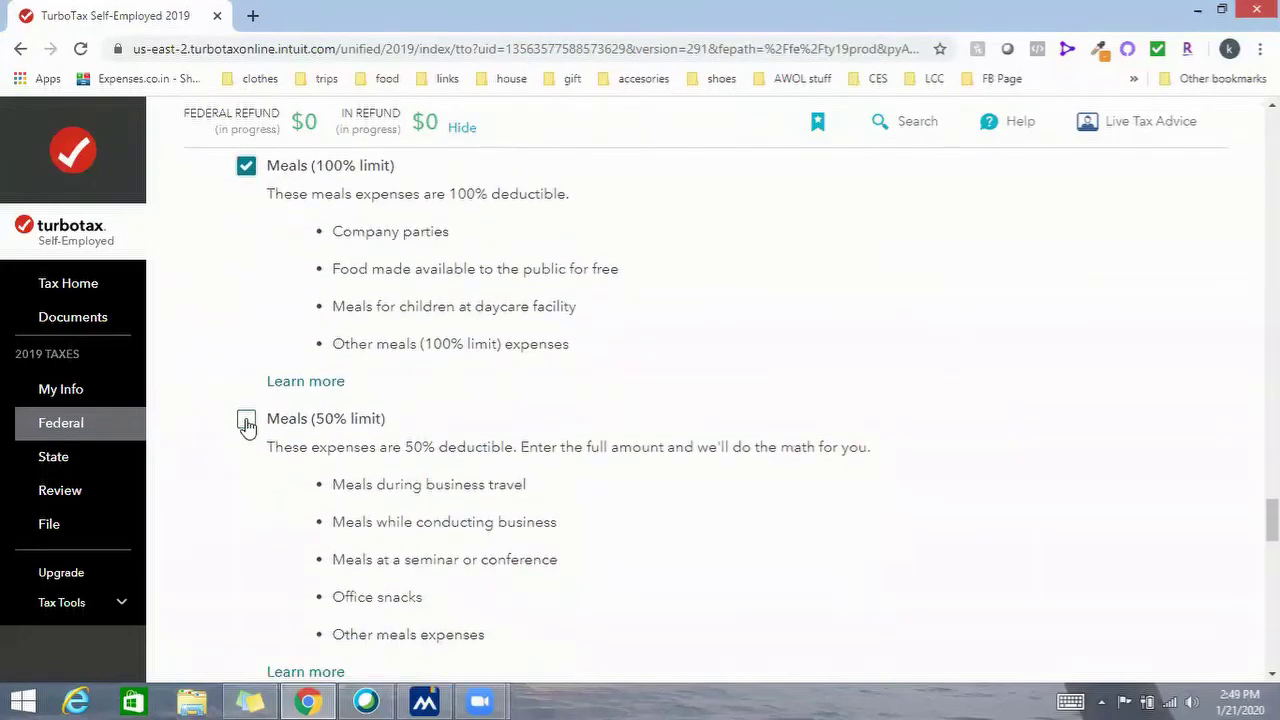
{"action": "left_click", "coordinate": [407, 450]}
{"action": "scroll", "coordinate": [414, 449], "scroll_direction": "down", "scroll_amount": 4}
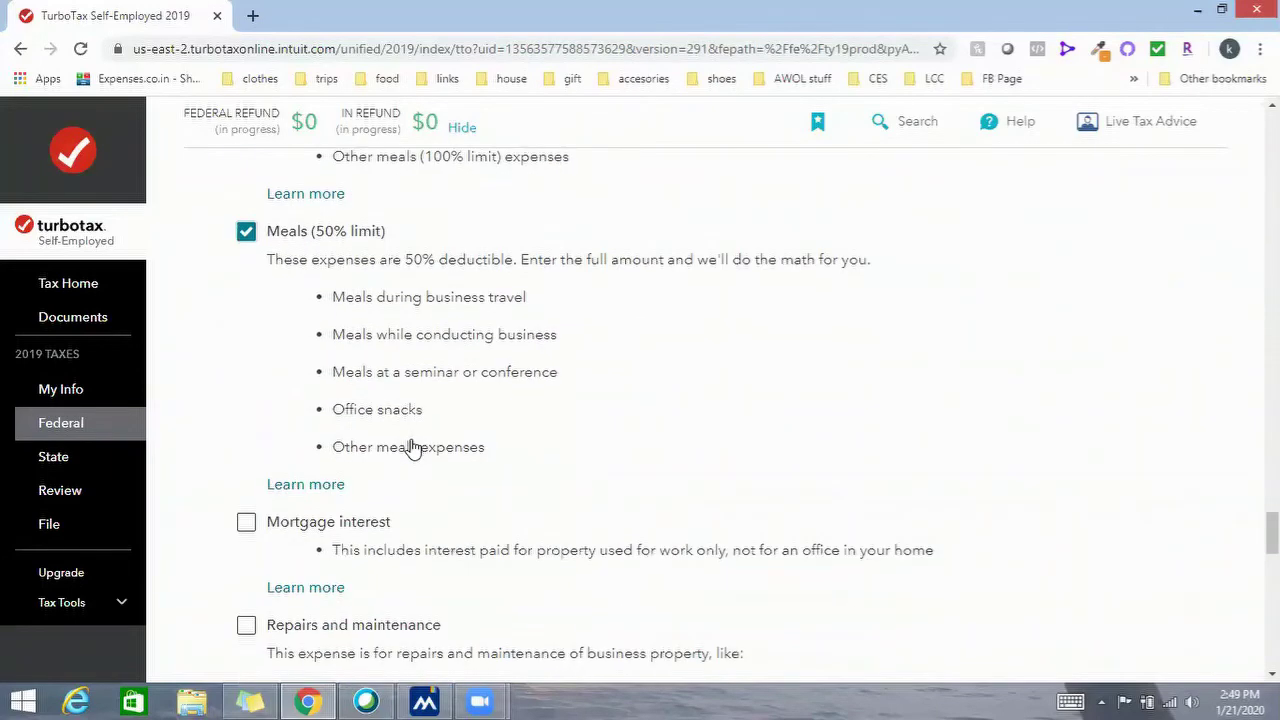
{"action": "left_click", "coordinate": [244, 335]}
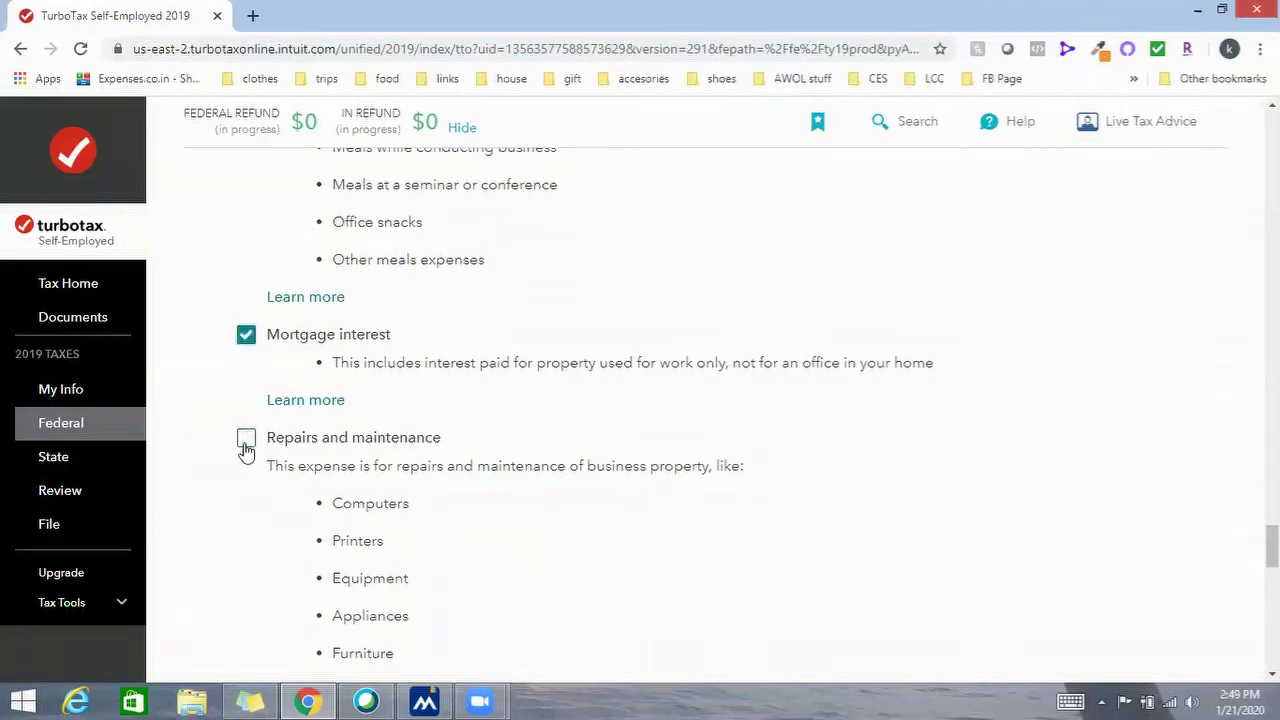
{"action": "left_click", "coordinate": [246, 440]}
{"action": "scroll", "coordinate": [352, 446], "scroll_direction": "down", "scroll_amount": 5}
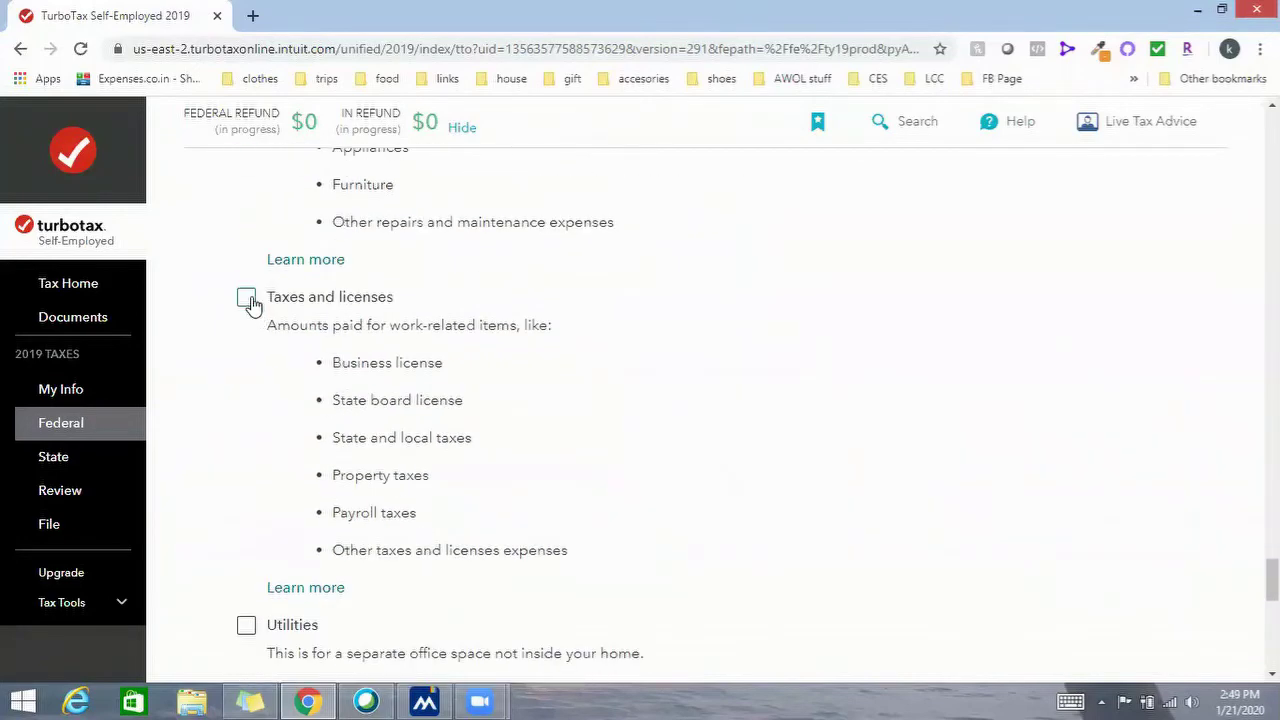
{"action": "left_click", "coordinate": [247, 296]}
{"action": "scroll", "coordinate": [303, 408], "scroll_direction": "down", "scroll_amount": 1}
{"action": "scroll", "coordinate": [303, 408], "scroll_direction": "down", "scroll_amount": 2}
{"action": "left_click", "coordinate": [332, 432]}
{"action": "scroll", "coordinate": [334, 429], "scroll_direction": "down", "scroll_amount": 4}
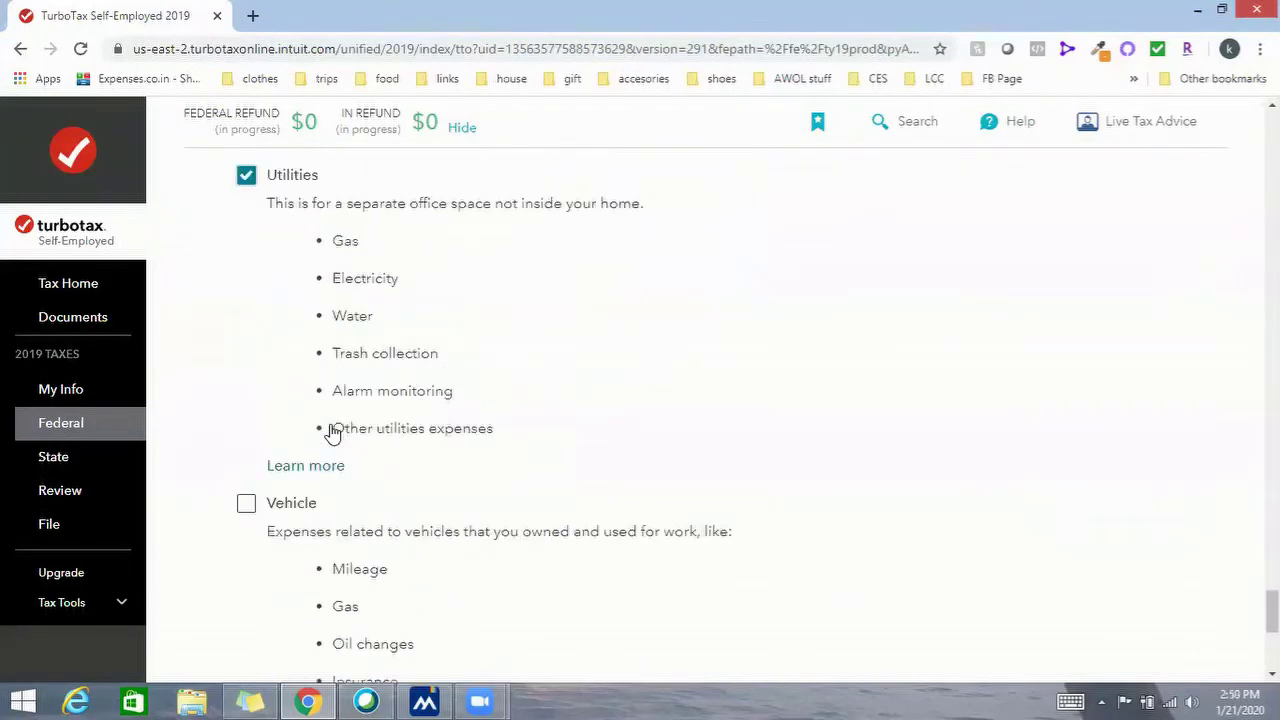
{"action": "left_click", "coordinate": [247, 391]}
{"action": "scroll", "coordinate": [370, 451], "scroll_direction": "down", "scroll_amount": 3}
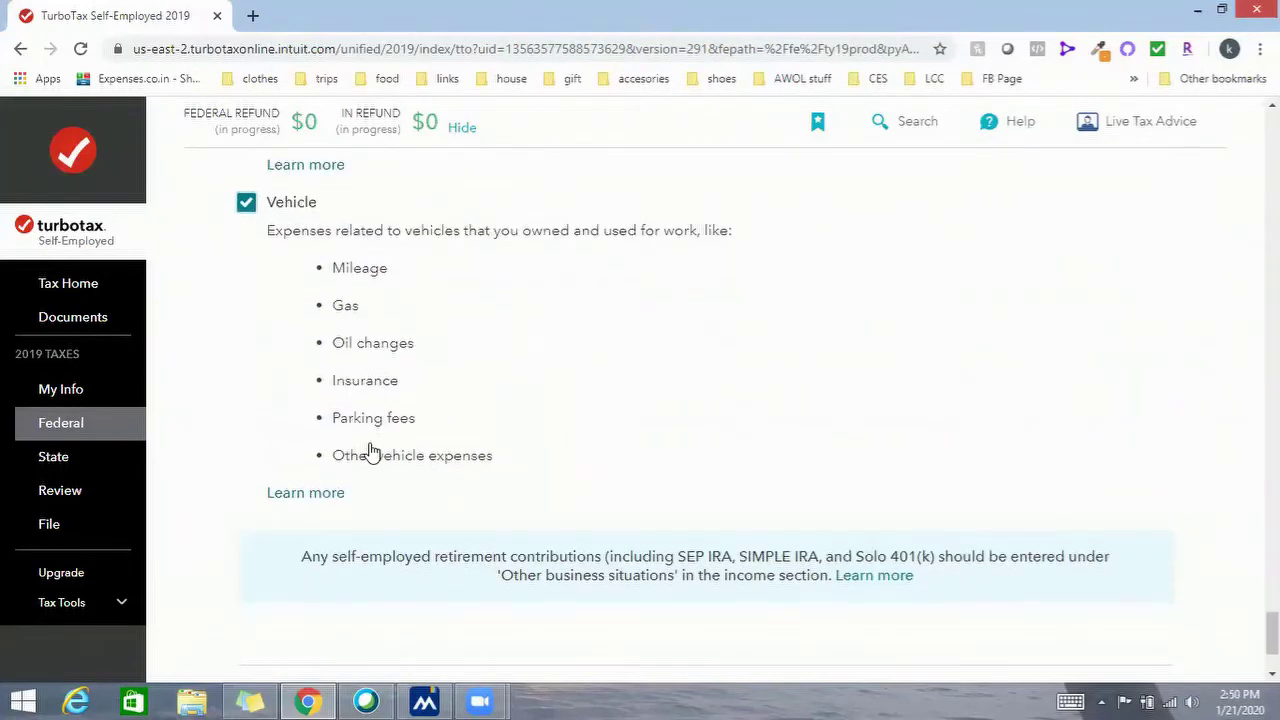
{"action": "scroll", "coordinate": [733, 443], "scroll_direction": "up", "scroll_amount": 4}
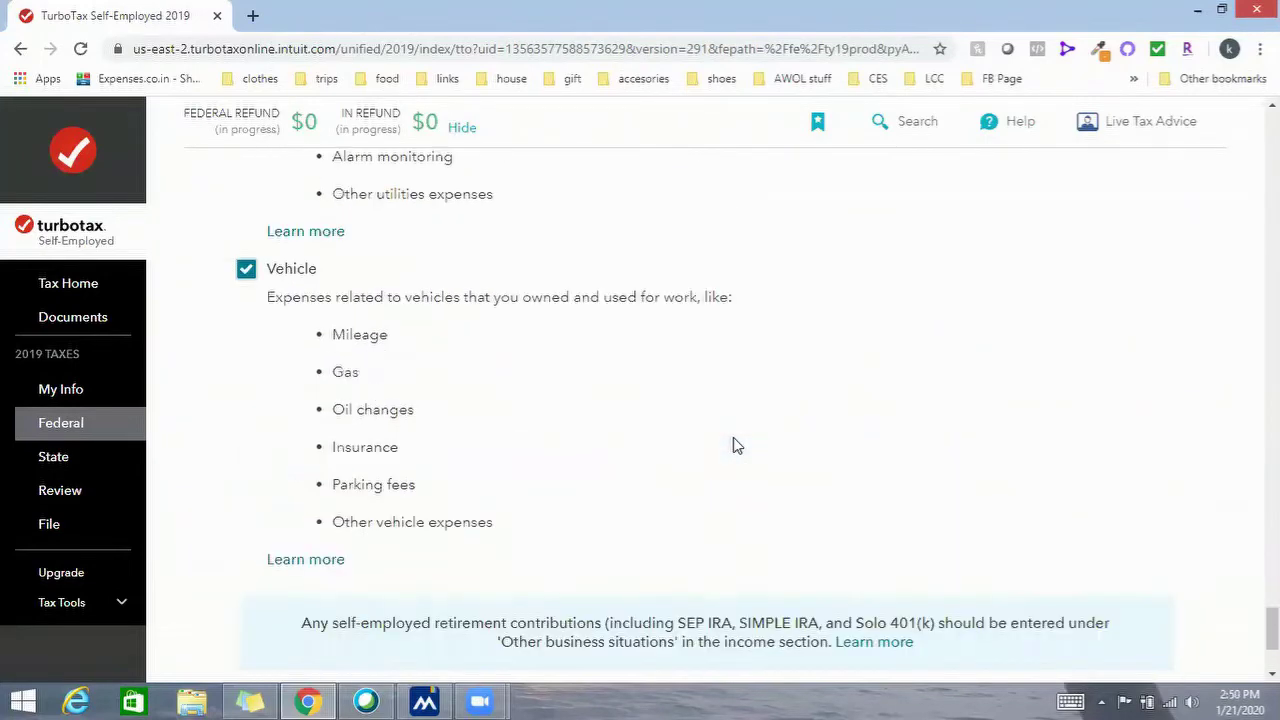
{"action": "scroll", "coordinate": [923, 471], "scroll_direction": "down", "scroll_amount": 5}
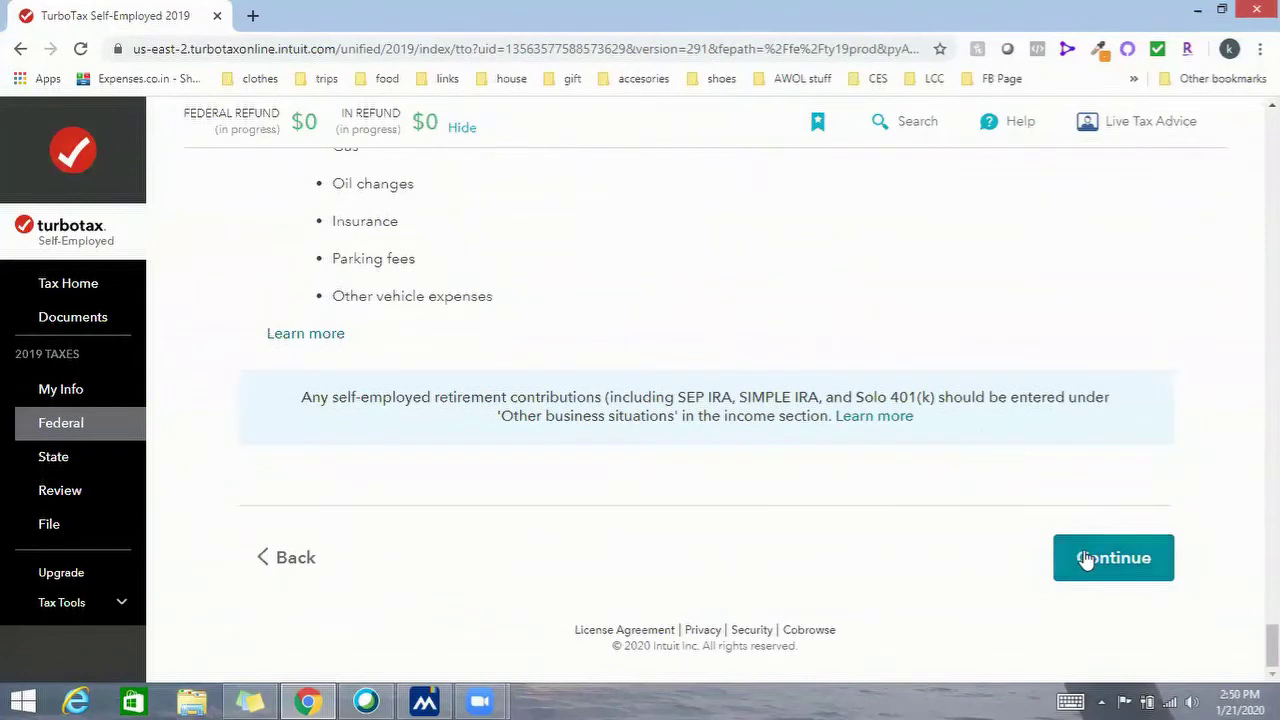
{"action": "left_click", "coordinate": [1078, 550]}
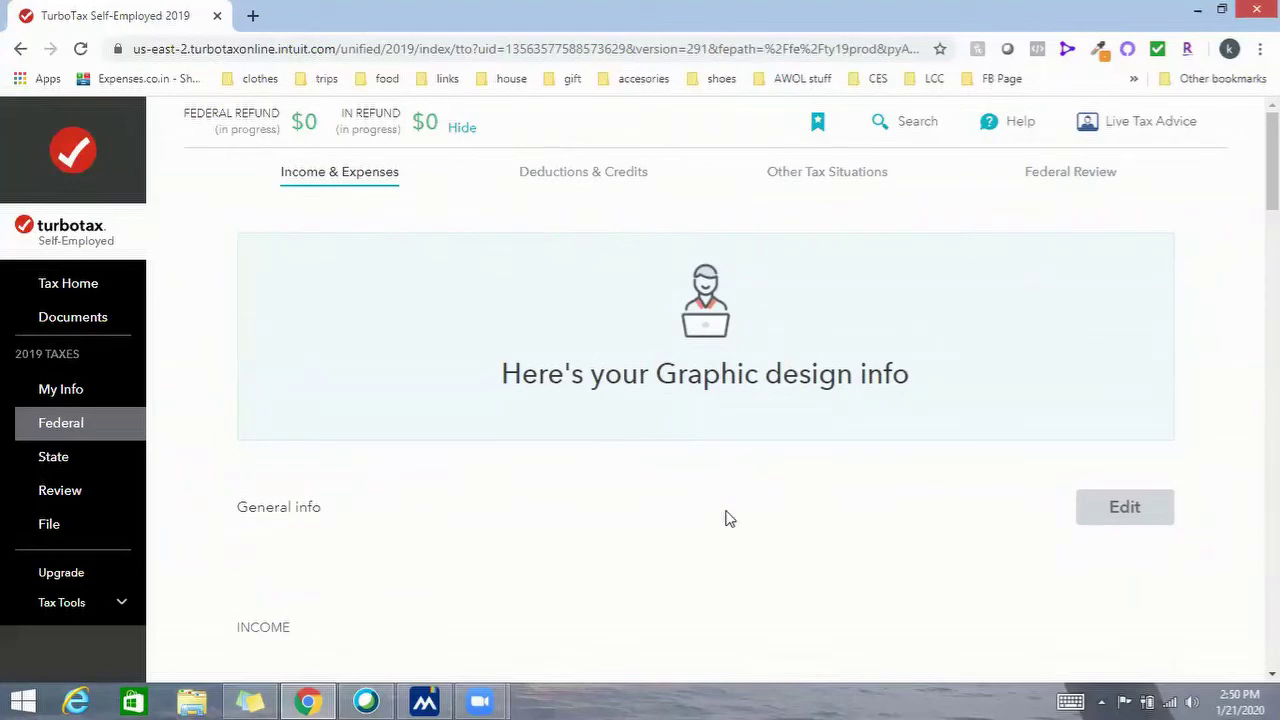
{"action": "scroll", "coordinate": [814, 480], "scroll_direction": "down", "scroll_amount": 5}
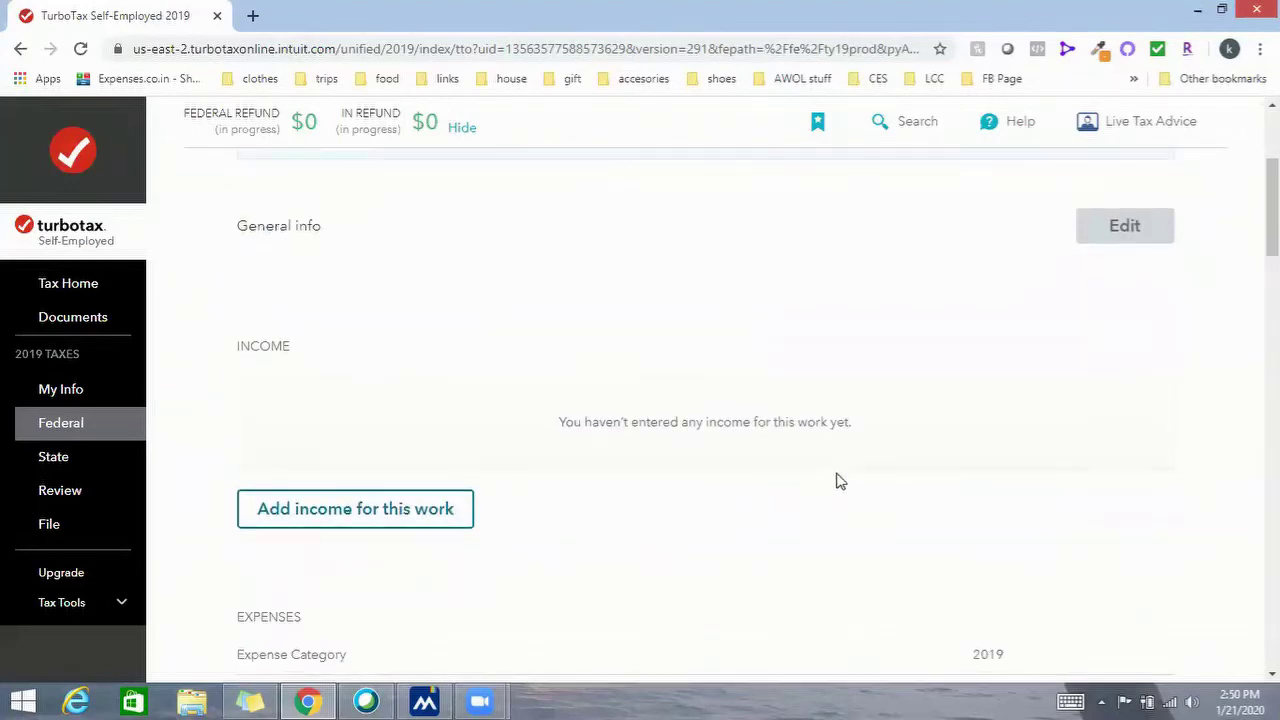
{"action": "scroll", "coordinate": [838, 477], "scroll_direction": "down", "scroll_amount": 10}
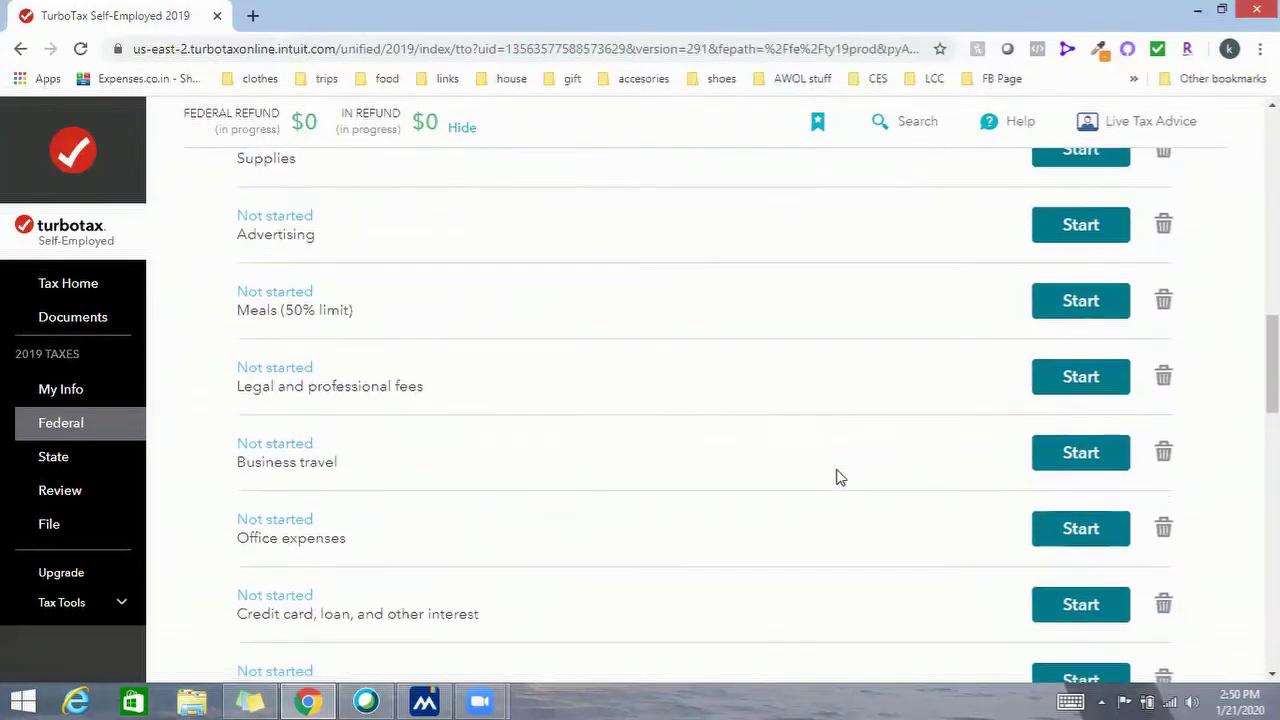
{"action": "scroll", "coordinate": [838, 477], "scroll_direction": "down", "scroll_amount": 8}
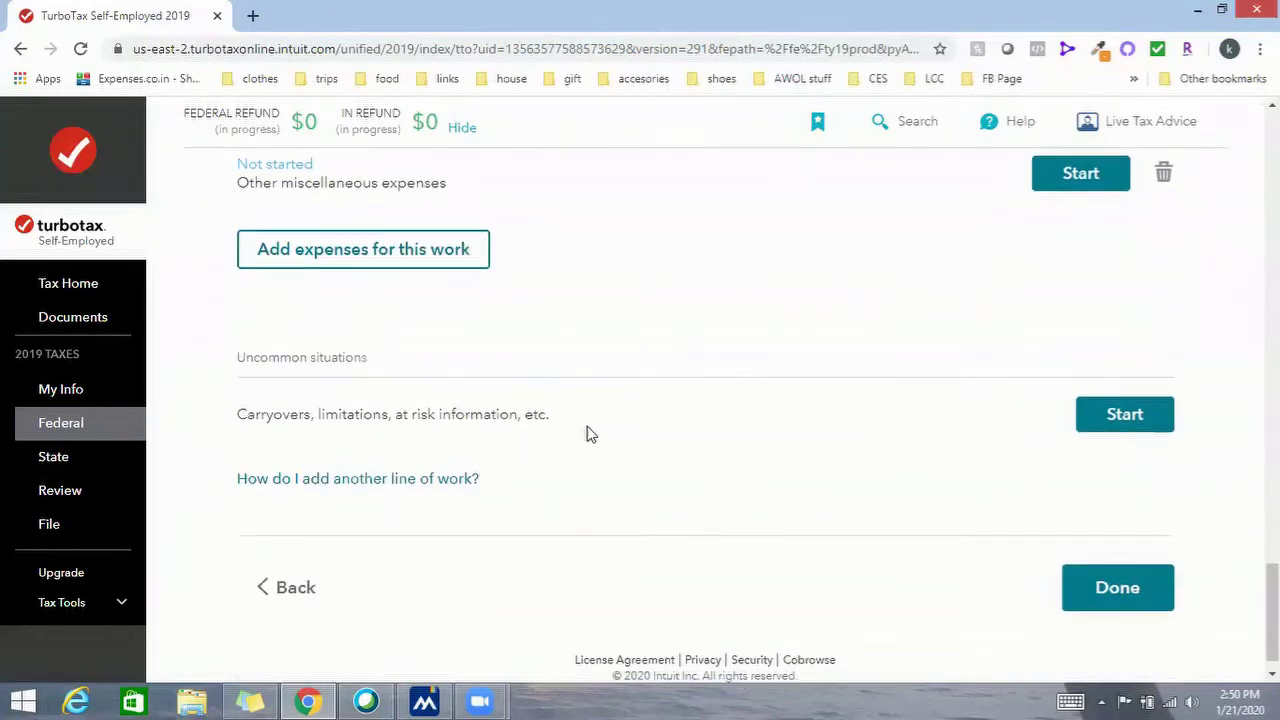
{"action": "scroll", "coordinate": [588, 433], "scroll_direction": "up", "scroll_amount": 4}
{"action": "scroll", "coordinate": [588, 433], "scroll_direction": "up", "scroll_amount": 13}
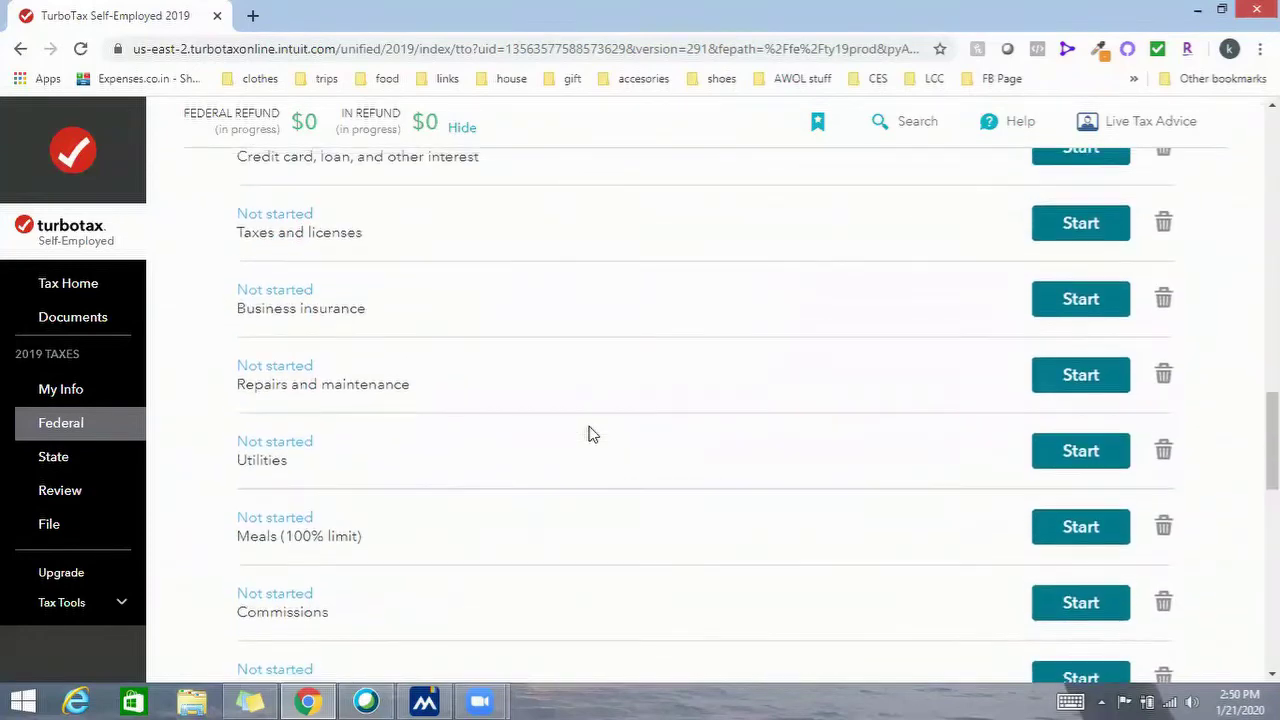
{"action": "scroll", "coordinate": [588, 433], "scroll_direction": "up", "scroll_amount": 4}
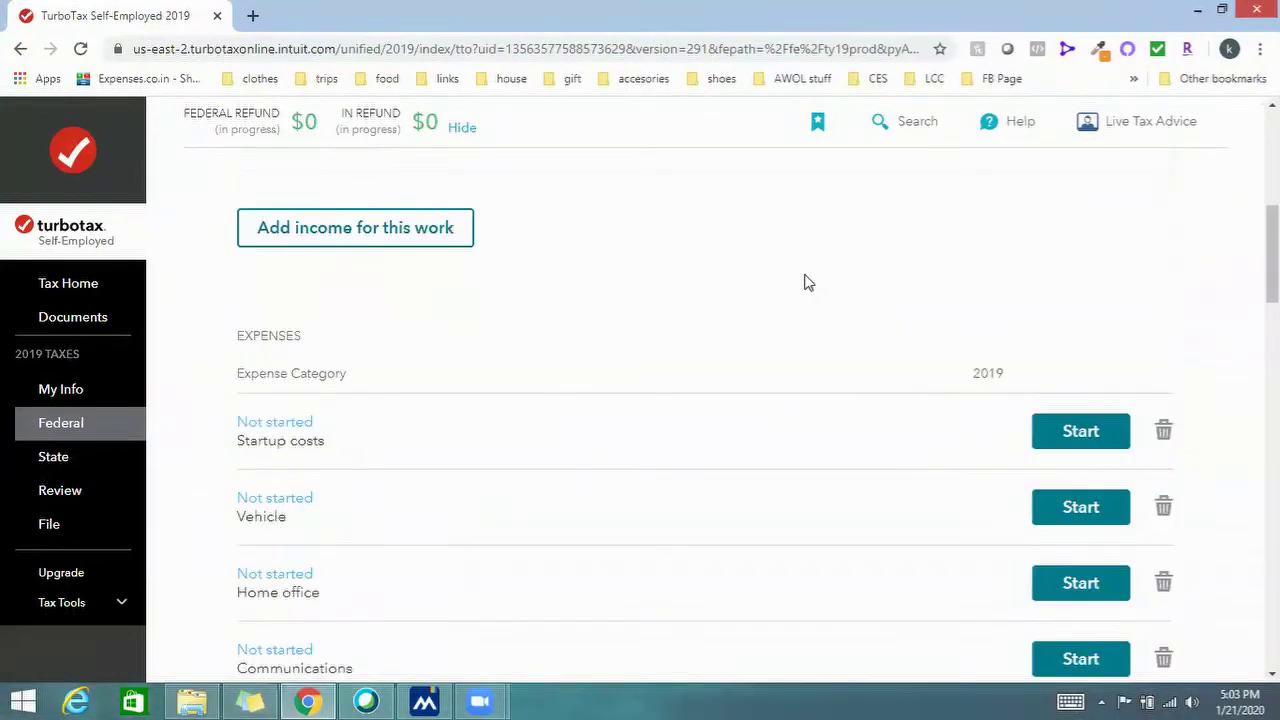
{"action": "scroll", "coordinate": [806, 280], "scroll_direction": "down", "scroll_amount": 6}
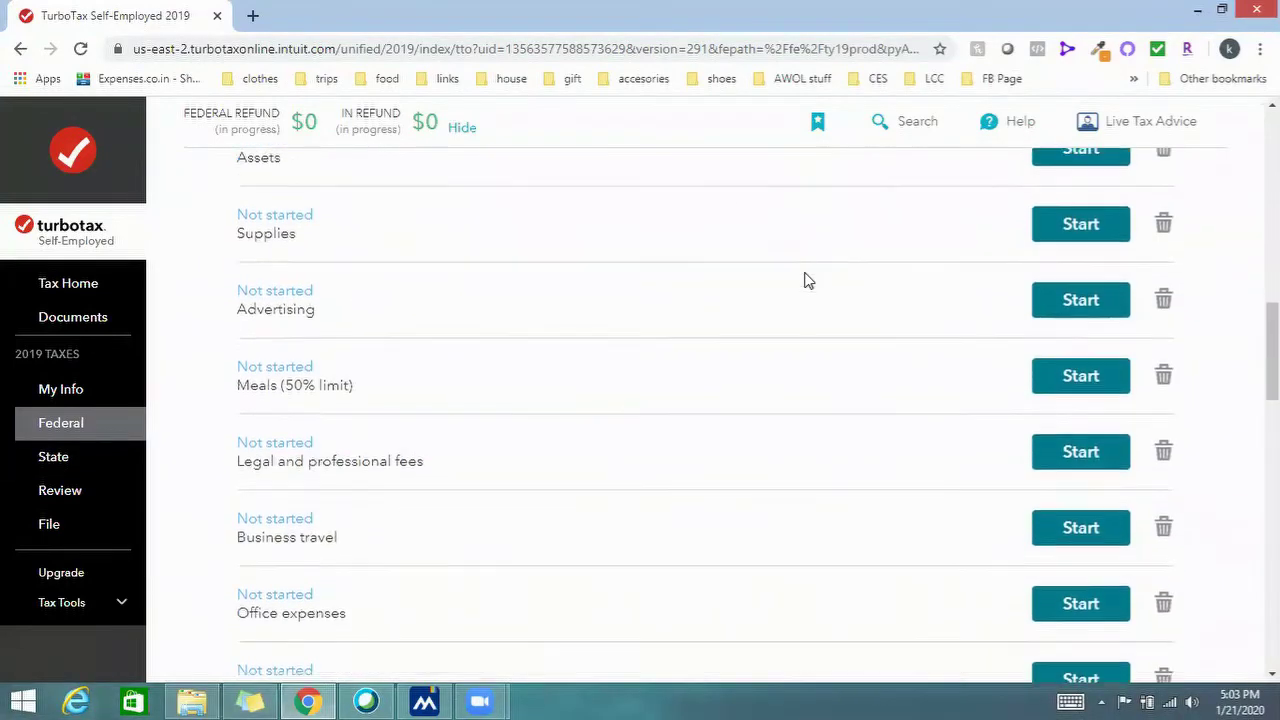
{"action": "scroll", "coordinate": [806, 280], "scroll_direction": "down", "scroll_amount": 9}
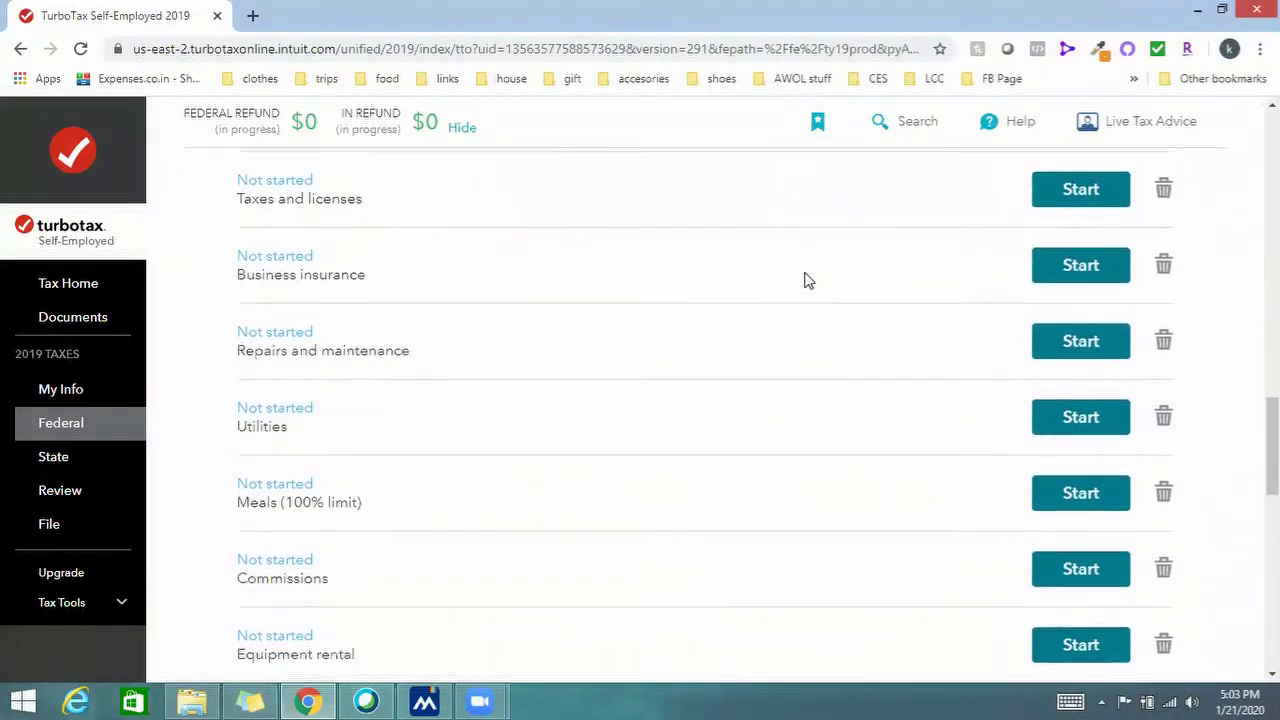
{"action": "scroll", "coordinate": [806, 280], "scroll_direction": "down", "scroll_amount": 4}
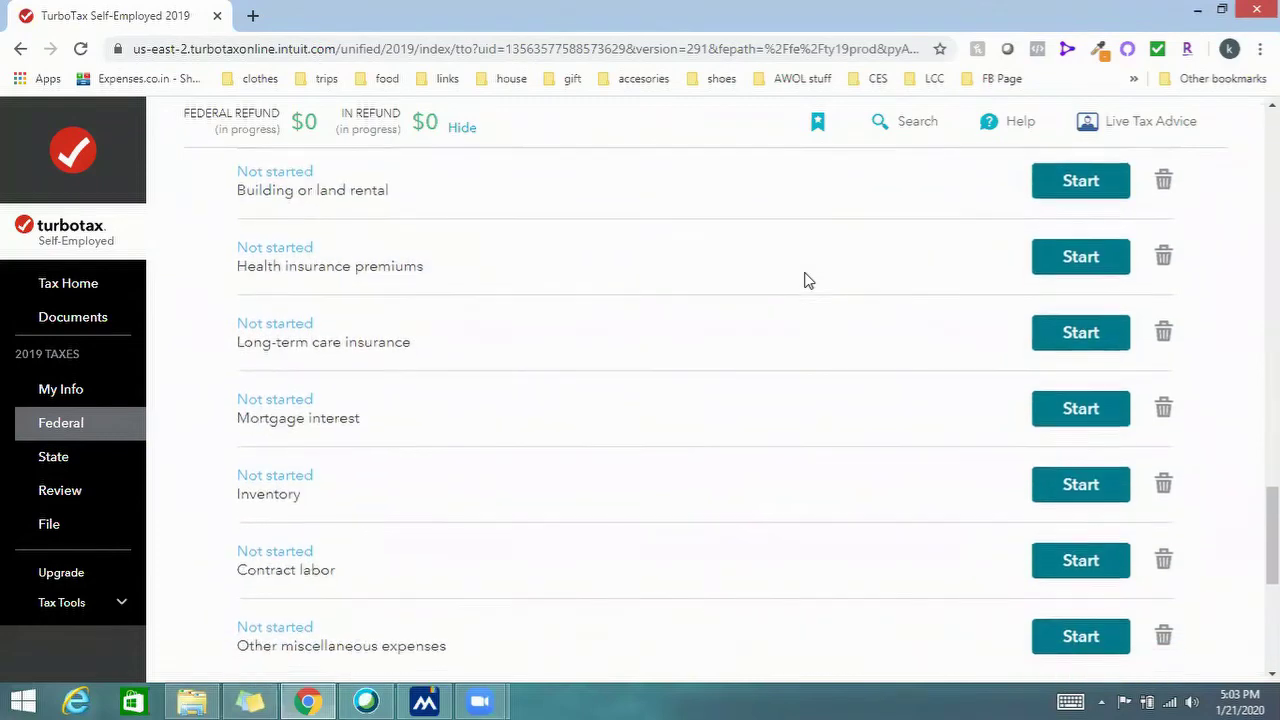
{"action": "scroll", "coordinate": [806, 280], "scroll_direction": "up", "scroll_amount": 15}
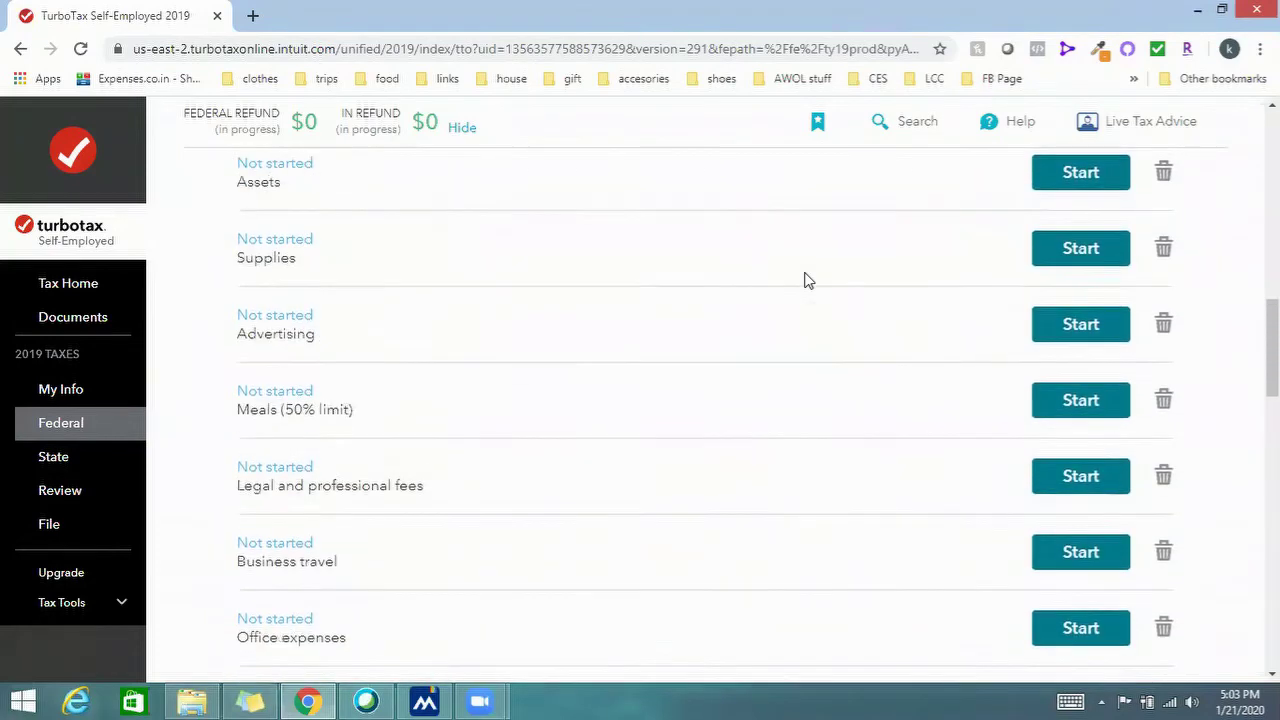
{"action": "scroll", "coordinate": [806, 275], "scroll_direction": "down", "scroll_amount": 1}
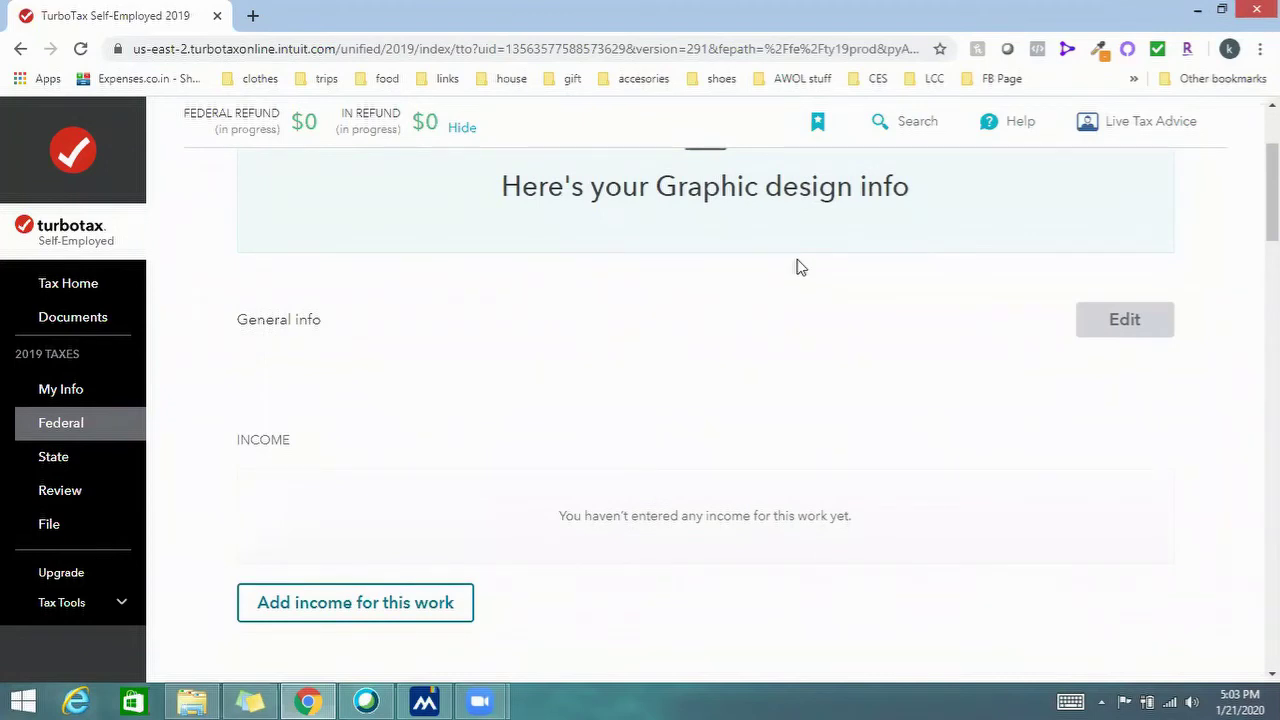
{"action": "scroll", "coordinate": [838, 235], "scroll_direction": "down", "scroll_amount": 5}
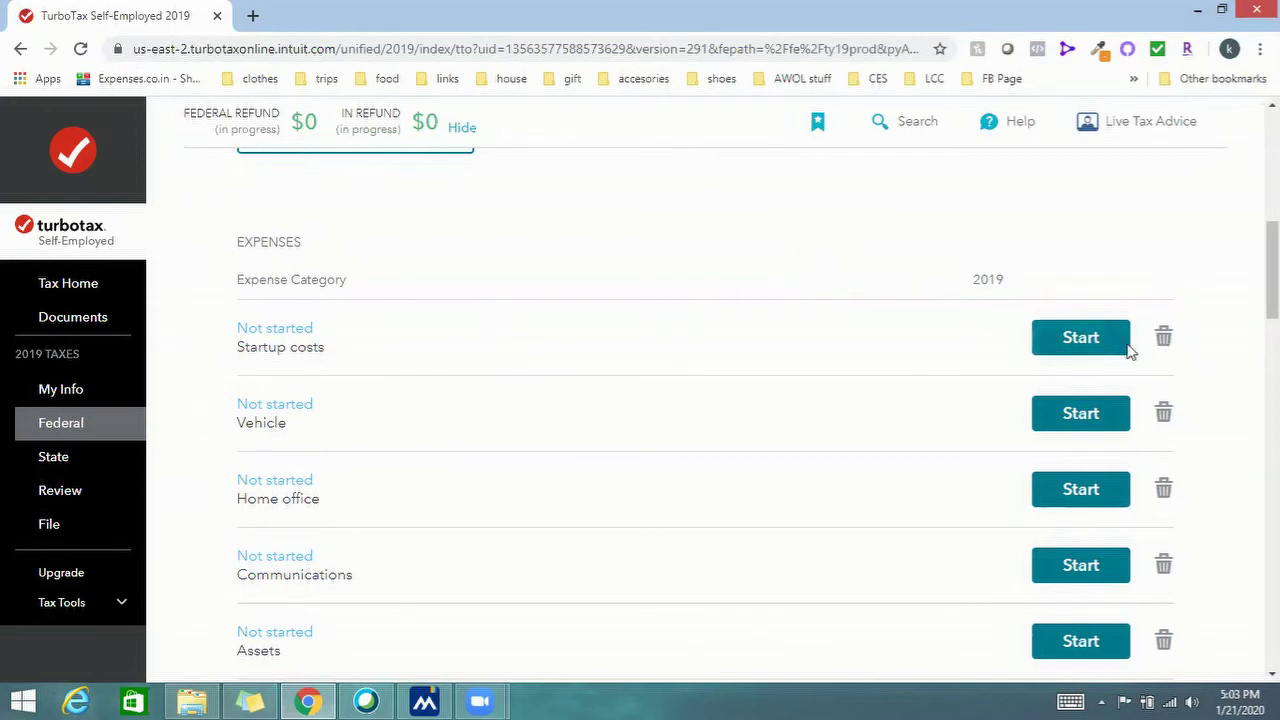
Start the Startup costs expense and open the explanation of what counts as startup costs
{"action": "left_click", "coordinate": [1050, 336]}
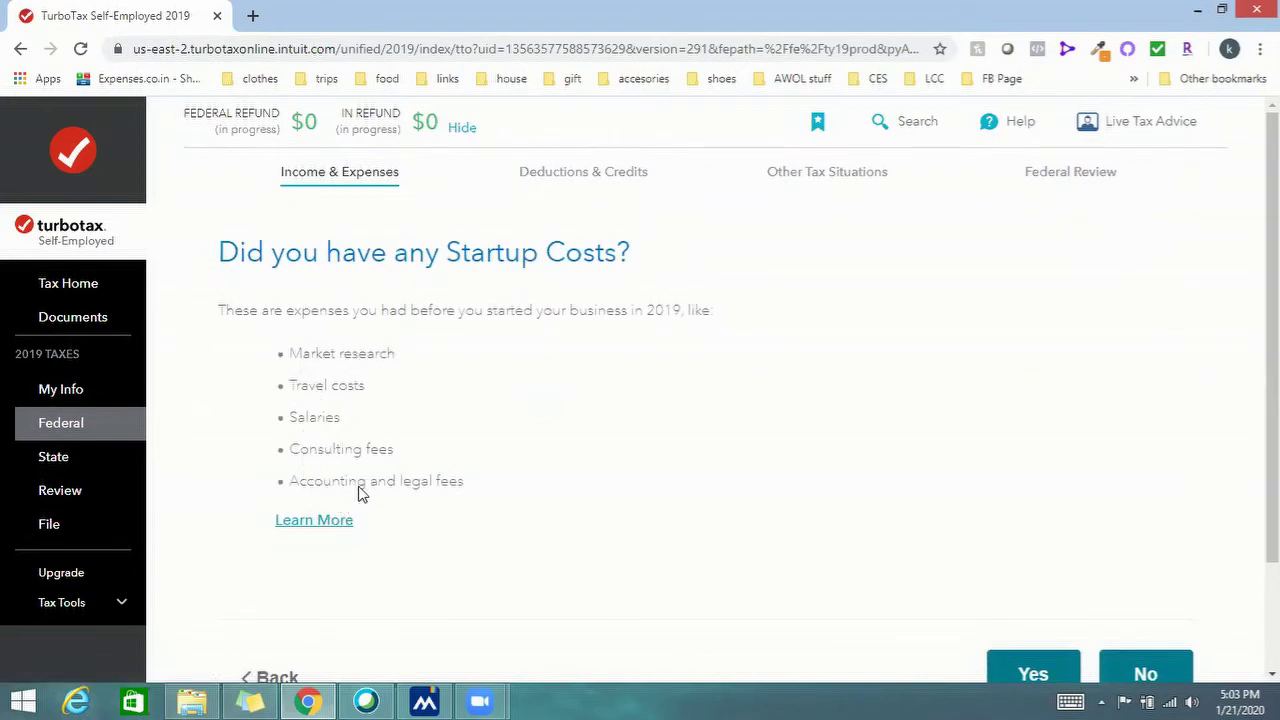
{"action": "left_click", "coordinate": [314, 522]}
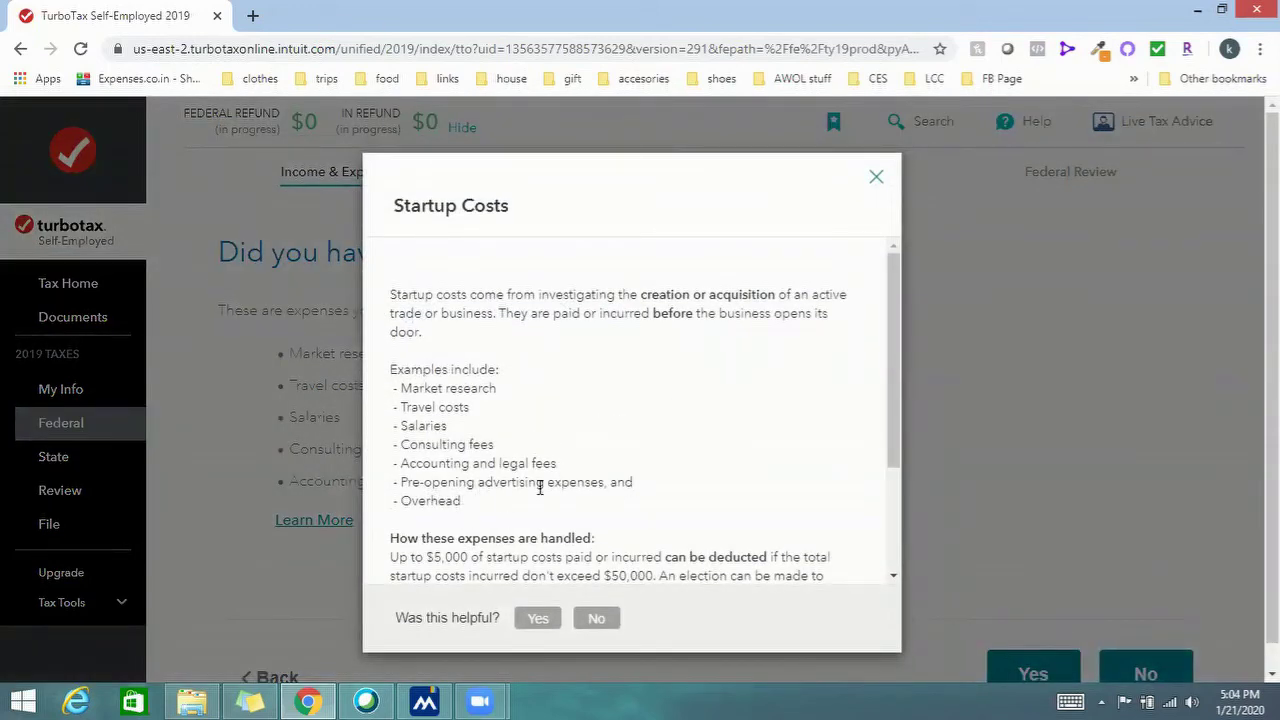
{"action": "scroll", "coordinate": [540, 487], "scroll_direction": "down", "scroll_amount": 3}
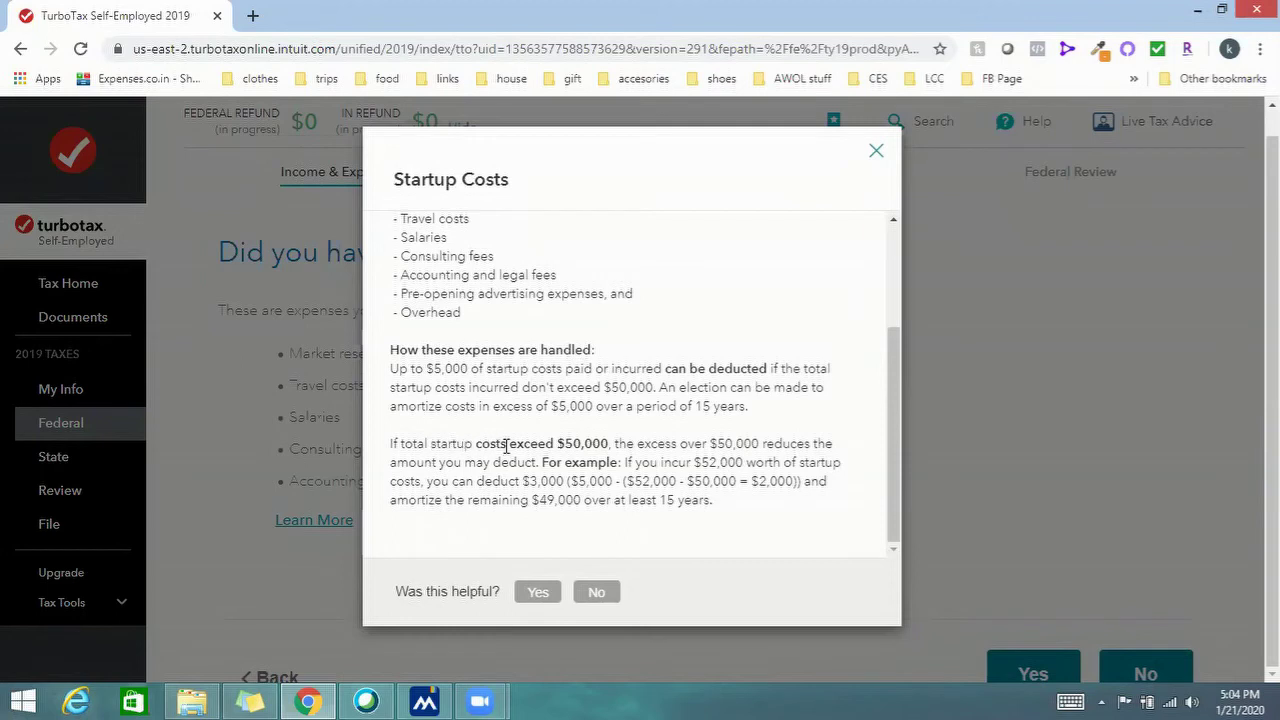
Highlight the $50,000 limit, $3,000 deduction, 15-year amortisation and $52,000 example, then close the explanation
{"action": "left_click_drag", "start_coordinate": [565, 444], "coordinate": [610, 444]}
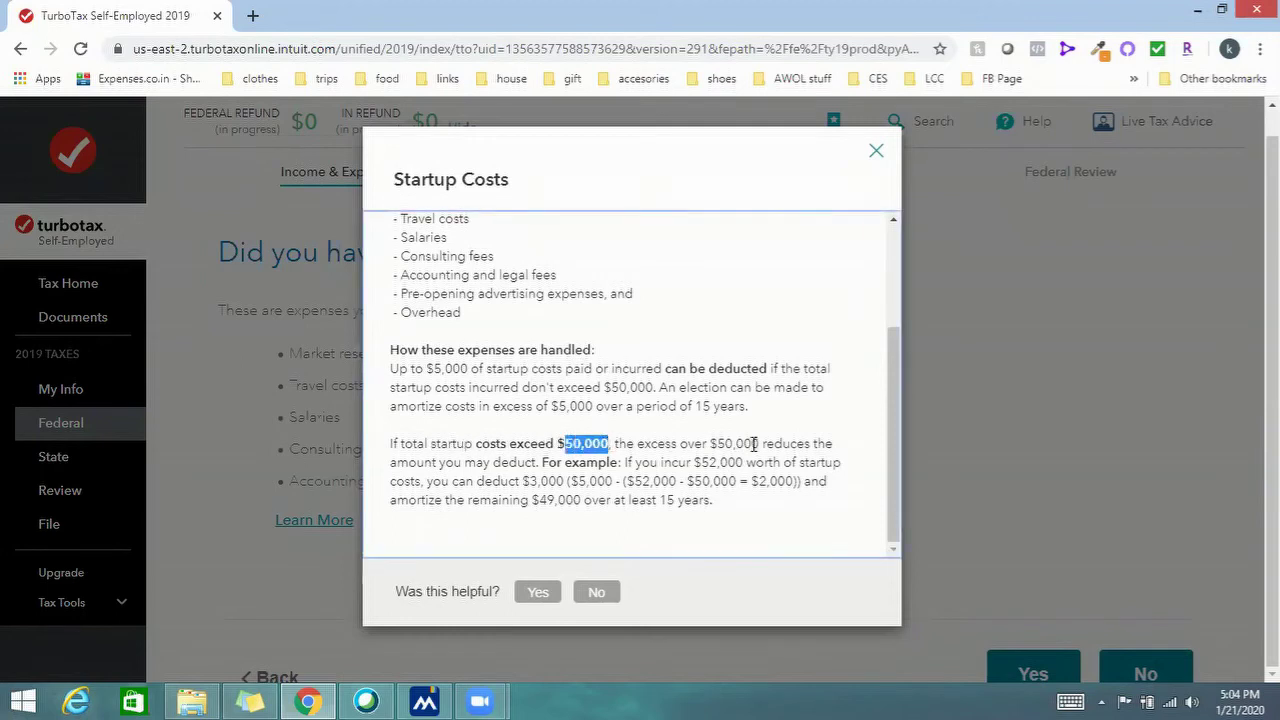
{"action": "left_click", "coordinate": [830, 449]}
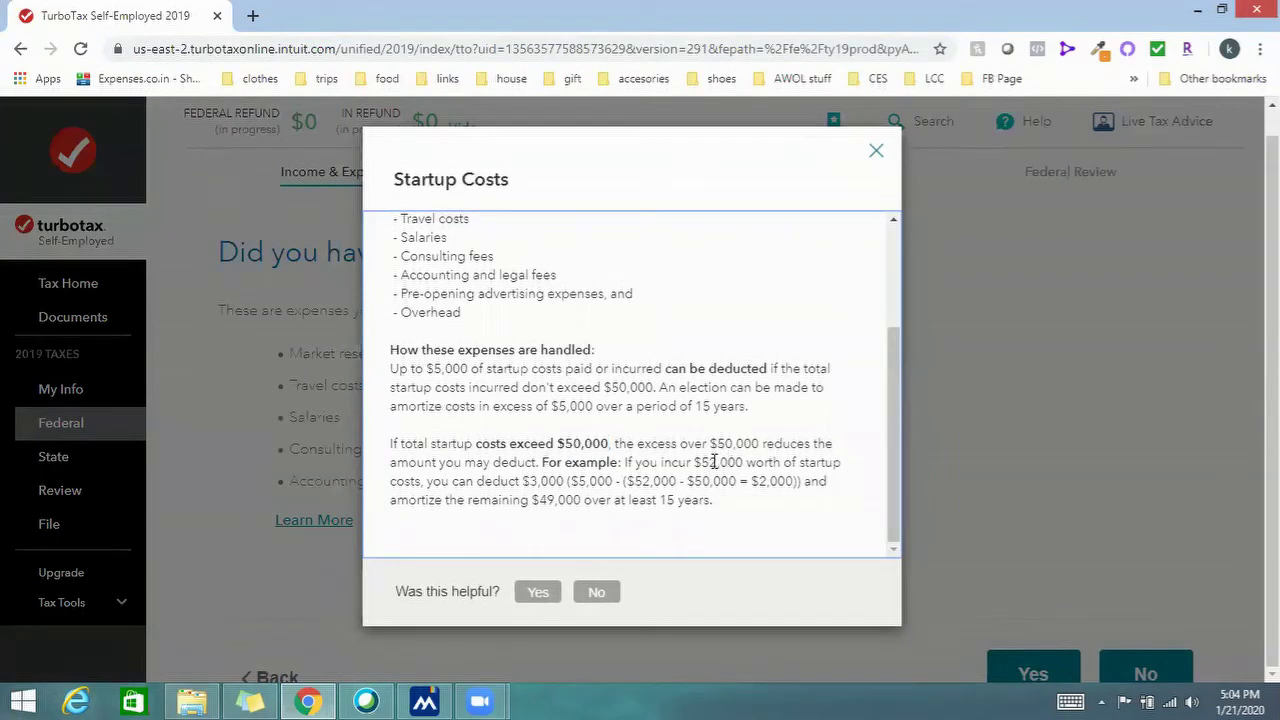
{"action": "left_click_drag", "start_coordinate": [529, 482], "coordinate": [568, 482]}
{"action": "left_click", "coordinate": [566, 481]}
{"action": "left_click_drag", "start_coordinate": [659, 497], "coordinate": [720, 516]}
{"action": "left_click", "coordinate": [761, 498]}
{"action": "left_click_drag", "start_coordinate": [528, 481], "coordinate": [561, 481]}
{"action": "left_click", "coordinate": [600, 497]}
{"action": "left_click_drag", "start_coordinate": [633, 481], "coordinate": [677, 481]}
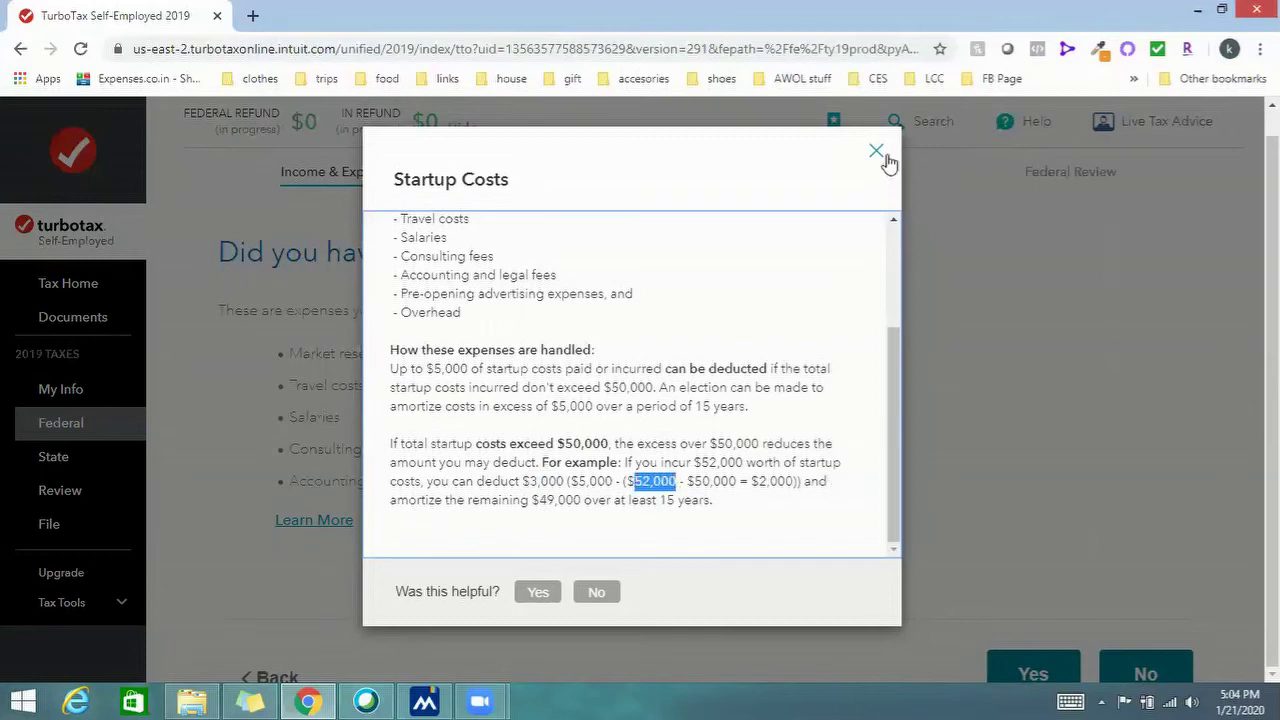
{"action": "left_click", "coordinate": [884, 157]}
{"action": "scroll", "coordinate": [1000, 560], "scroll_direction": "down", "scroll_amount": 2}
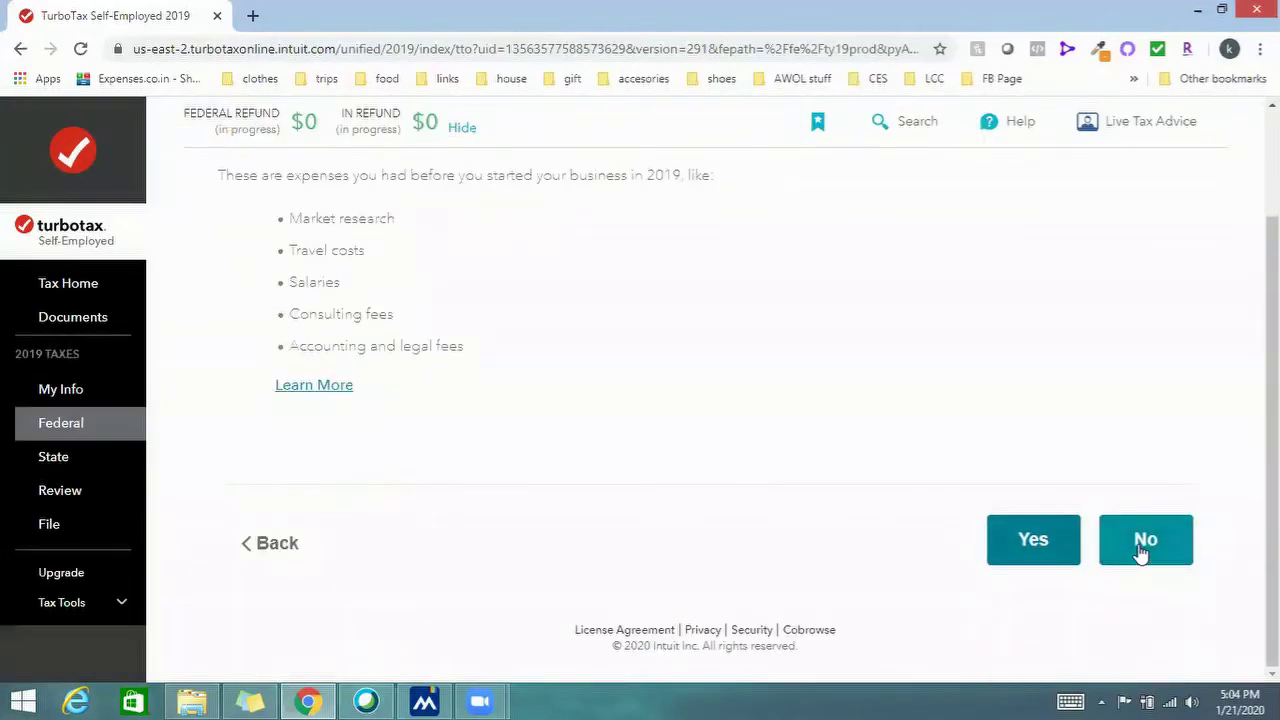
{"action": "scroll", "coordinate": [1140, 550], "scroll_direction": "up", "scroll_amount": 1}
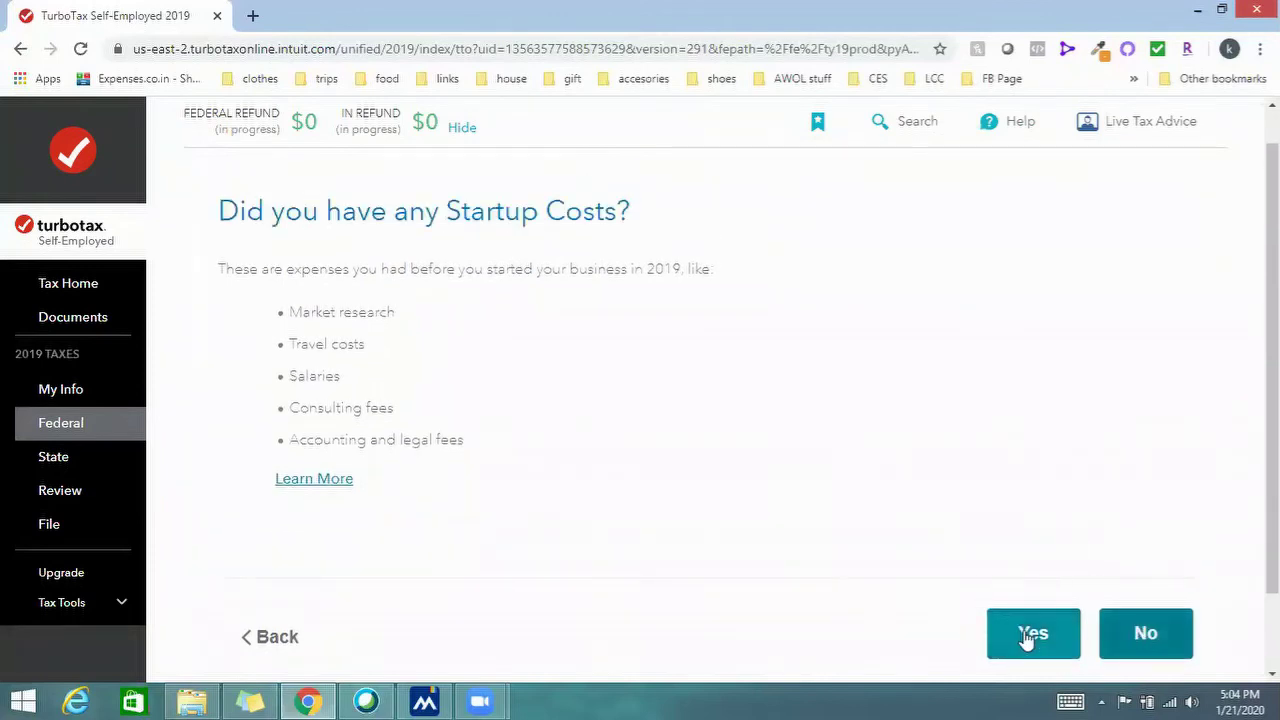
Confirm there were startup costs, record 'Expense 1' for $500 dated 01/20/2019, then add another
{"action": "left_click", "coordinate": [1028, 635]}
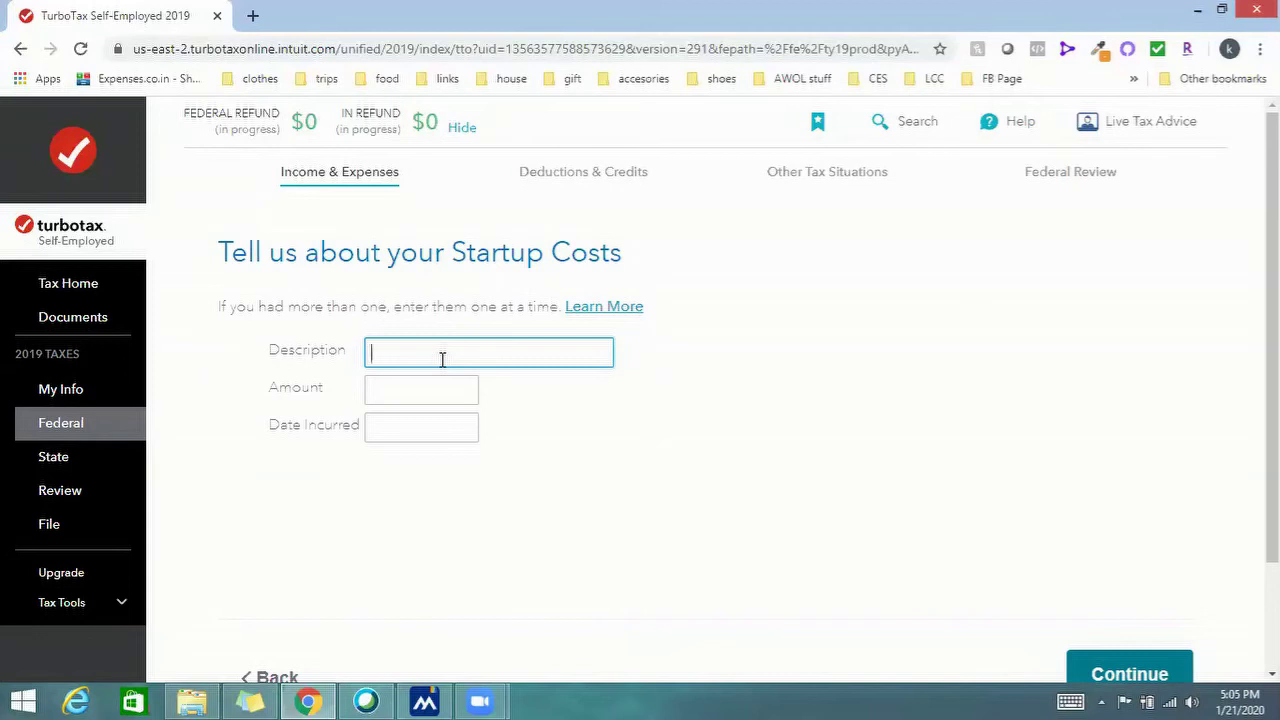
{"action": "type", "text": "Expense 1"}
{"action": "left_click", "coordinate": [444, 391]}
{"action": "type", "text": "500"}
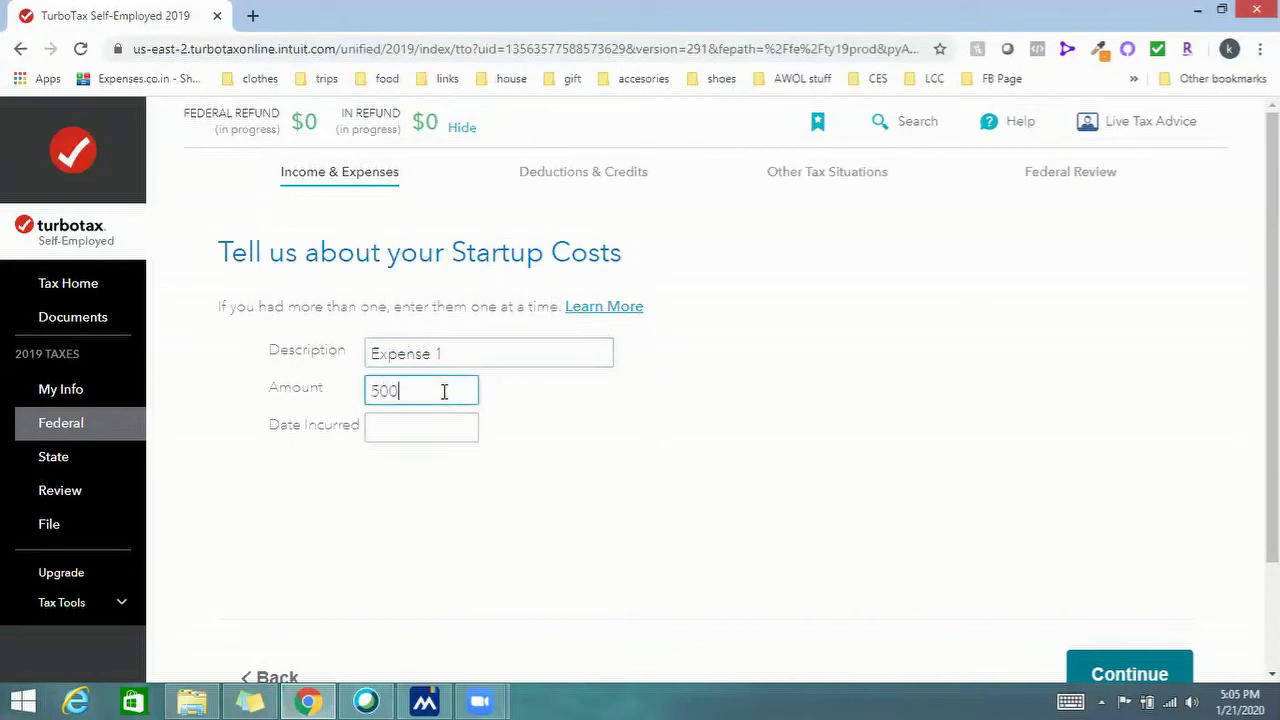
{"action": "left_click", "coordinate": [418, 434]}
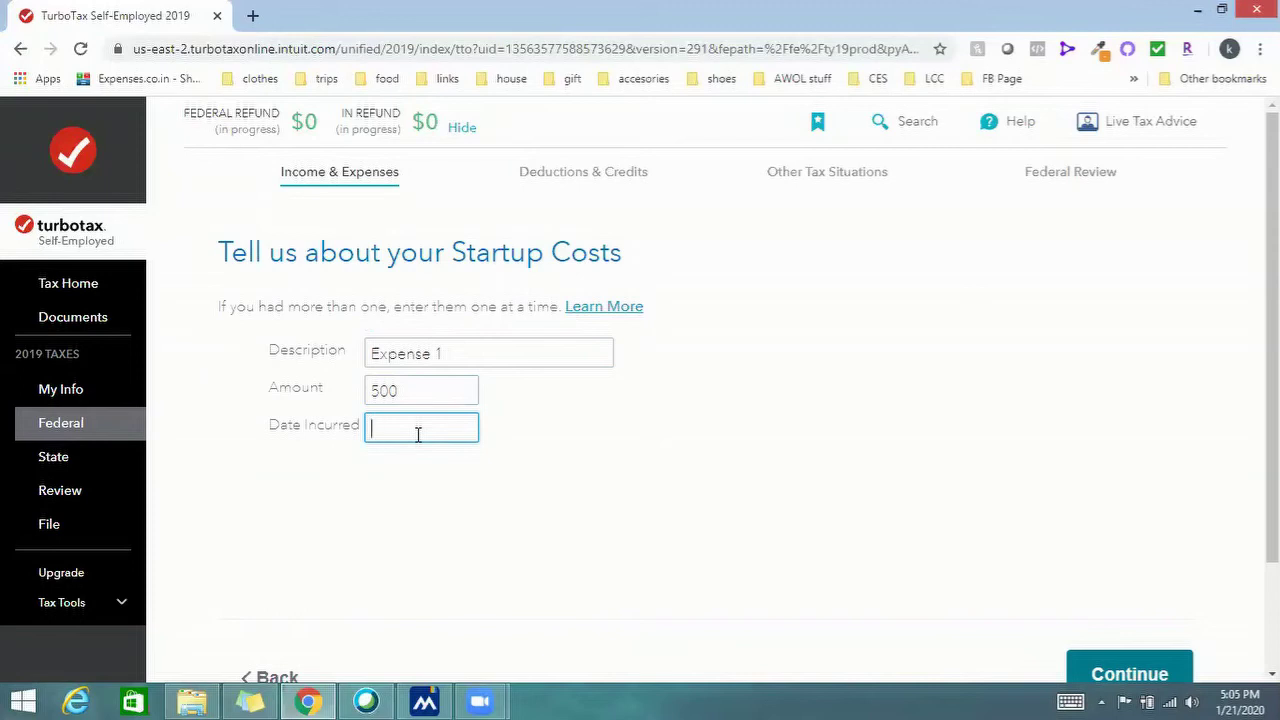
{"action": "type", "text": "01/20/2019"}
{"action": "left_click", "coordinate": [1128, 674]}
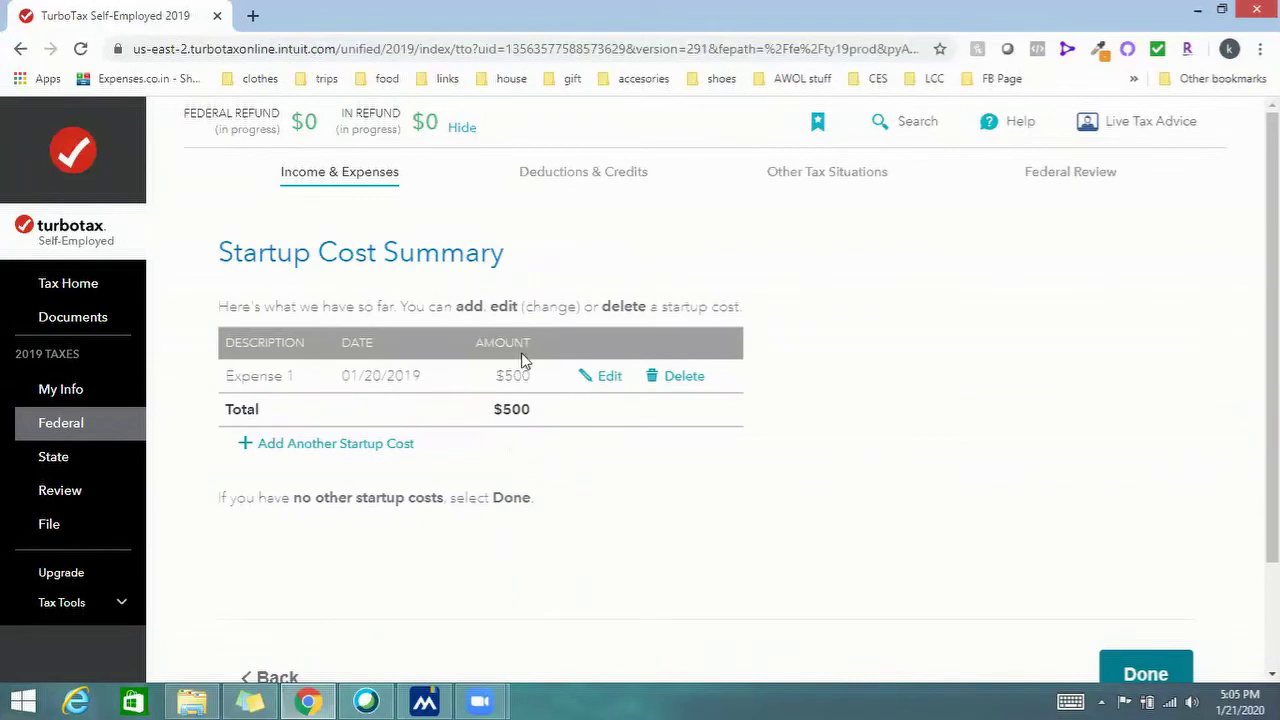
{"action": "left_click", "coordinate": [294, 449]}
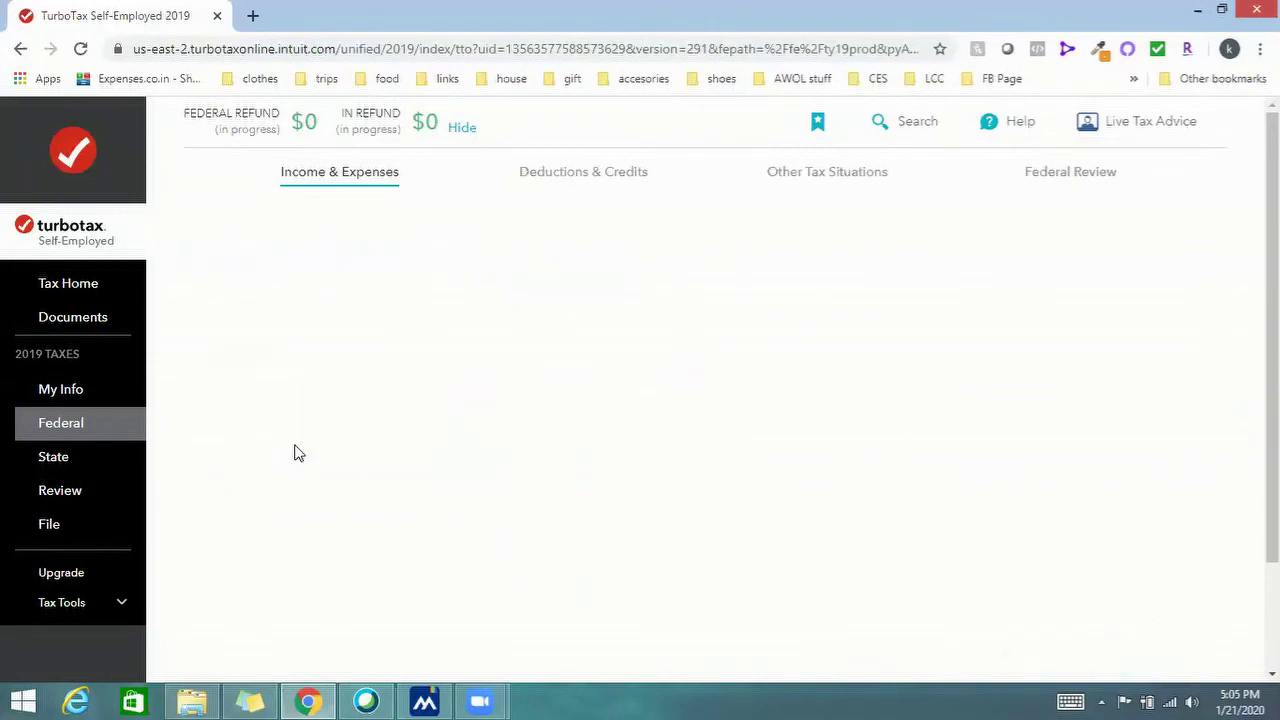
Add 'Expense 2 - Building rent' for $2,000 dated 02/05/2019 and finish the startup cost list
{"action": "type", "text": "Ex"}
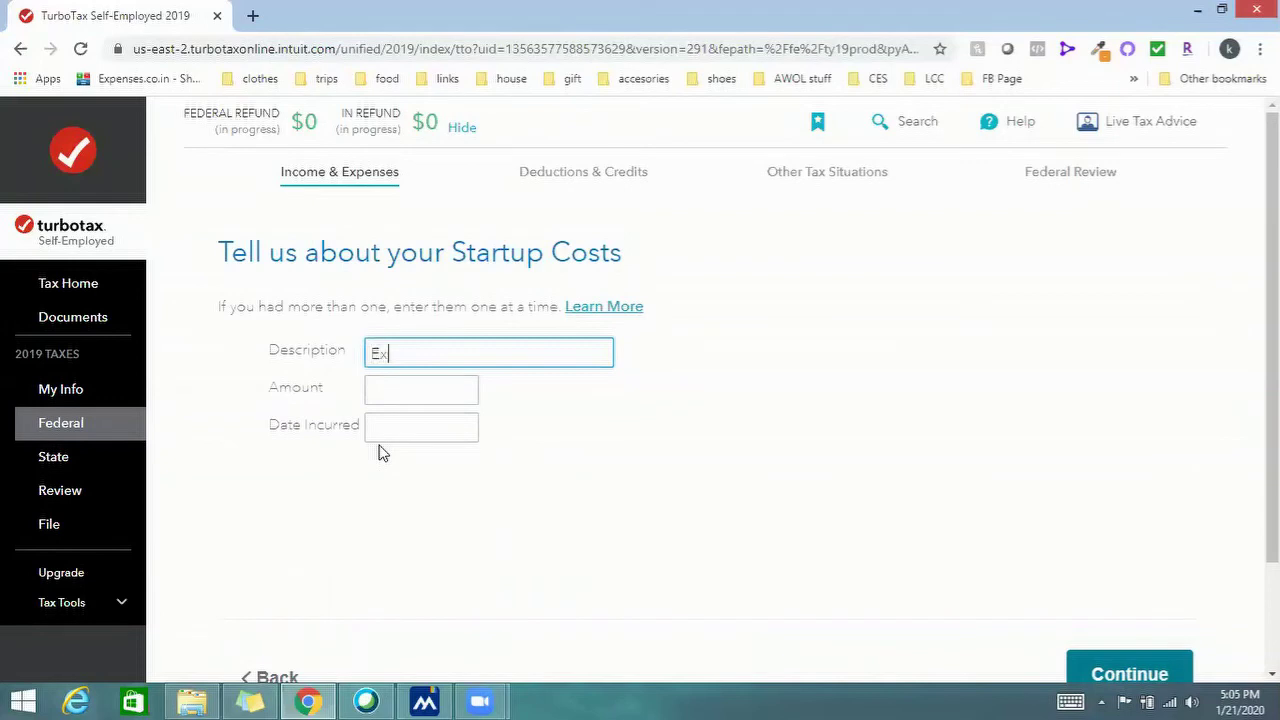
{"action": "type", "text": "pense 2"}
{"action": "left_click", "coordinate": [395, 393]}
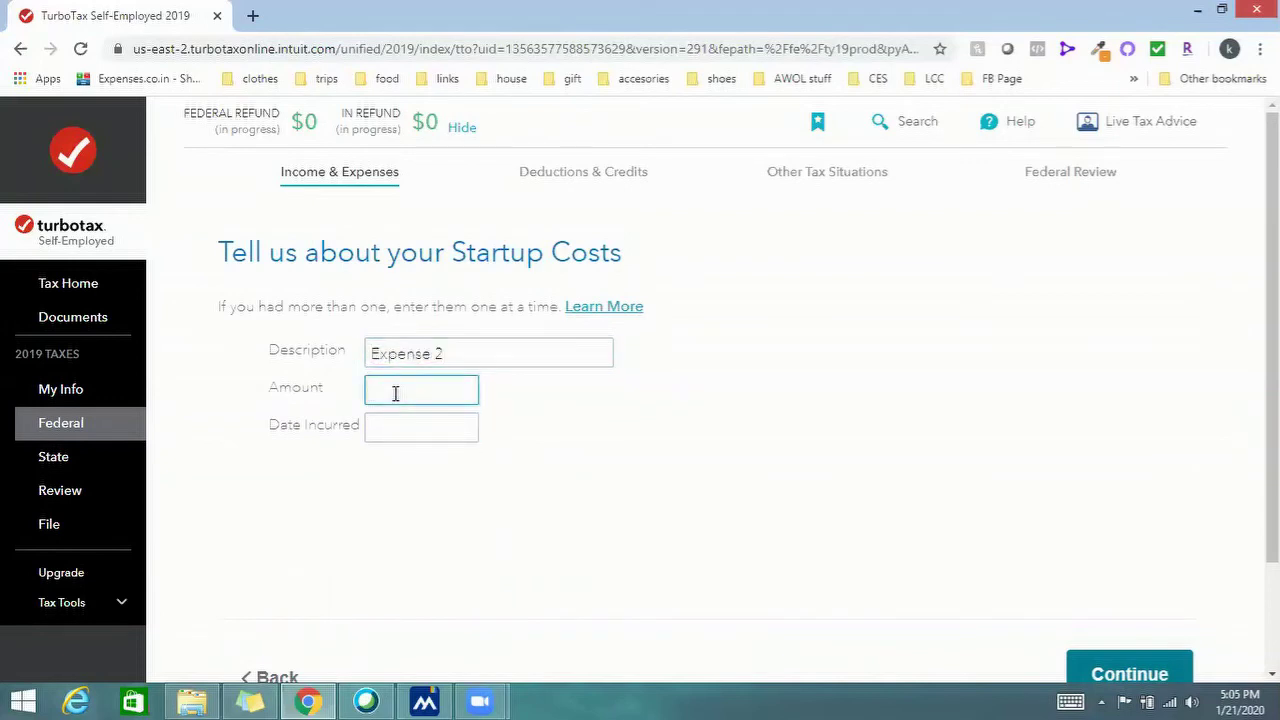
{"action": "left_click", "coordinate": [472, 356]}
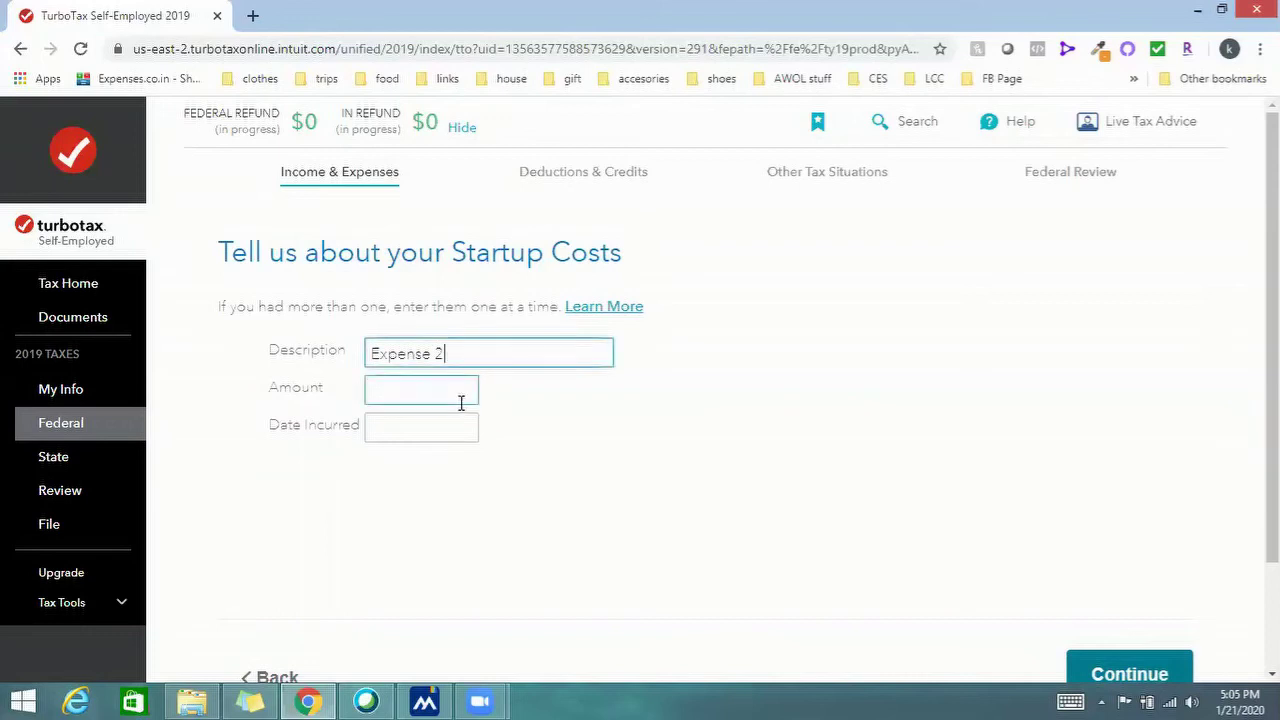
{"action": "type", "text": "- Building rent"}
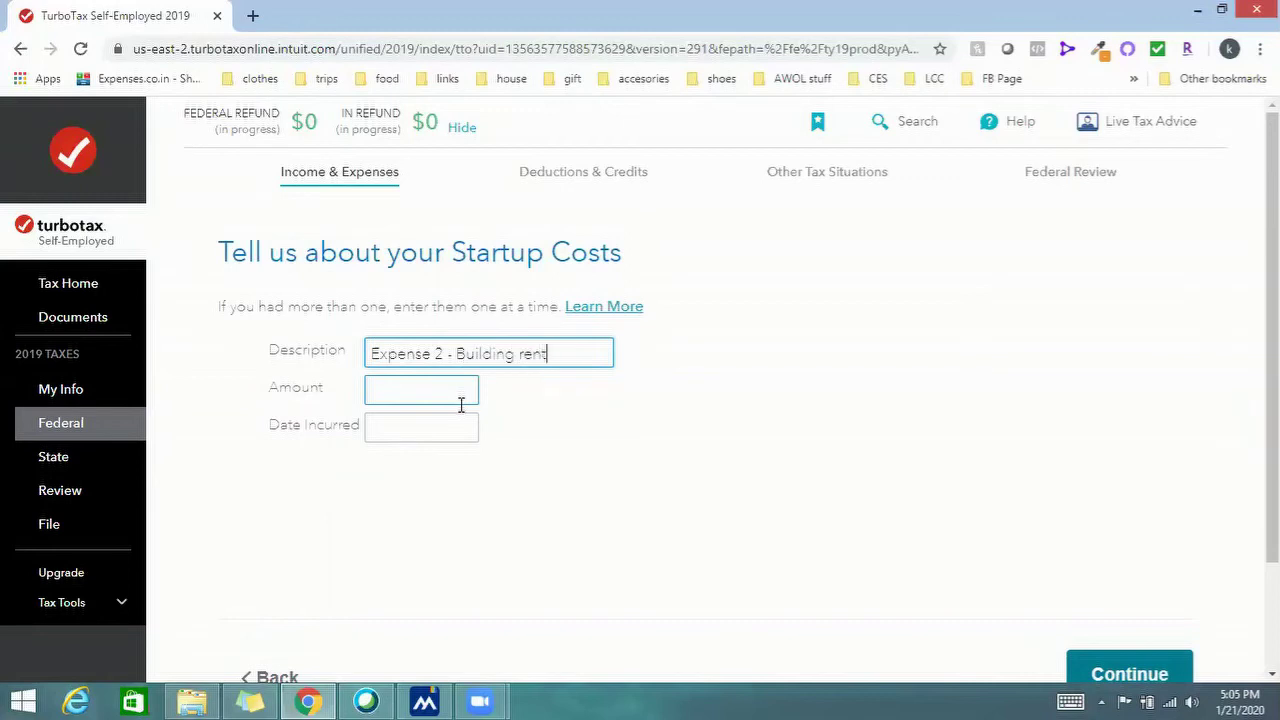
{"action": "left_click", "coordinate": [448, 386]}
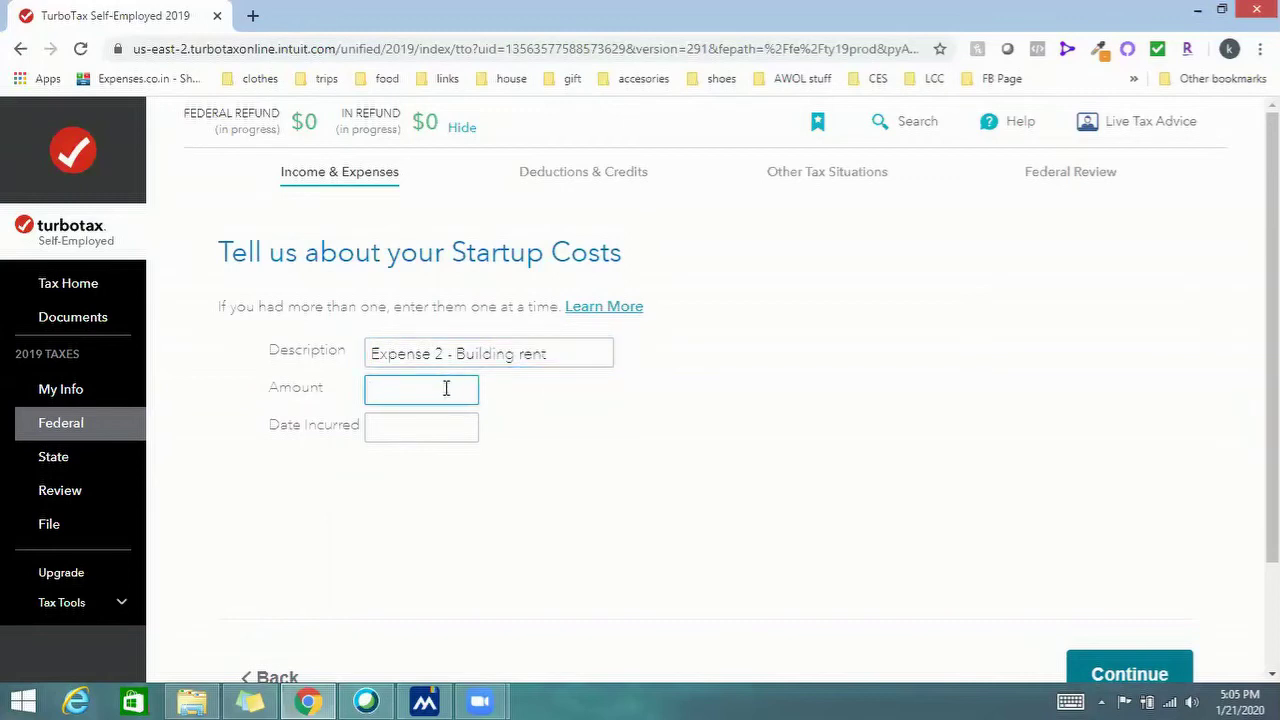
{"action": "type", "text": "2000"}
{"action": "left_click", "coordinate": [418, 427]}
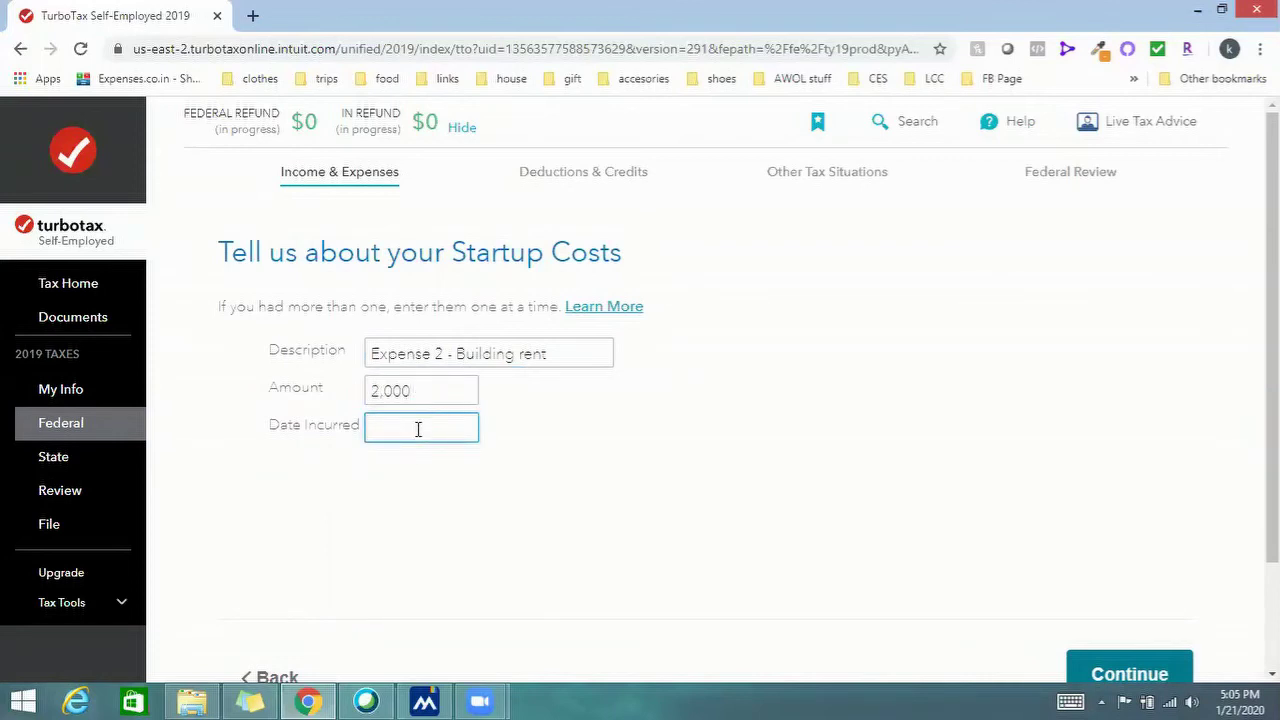
{"action": "type", "text": "02/05/2019"}
{"action": "left_click", "coordinate": [1086, 668]}
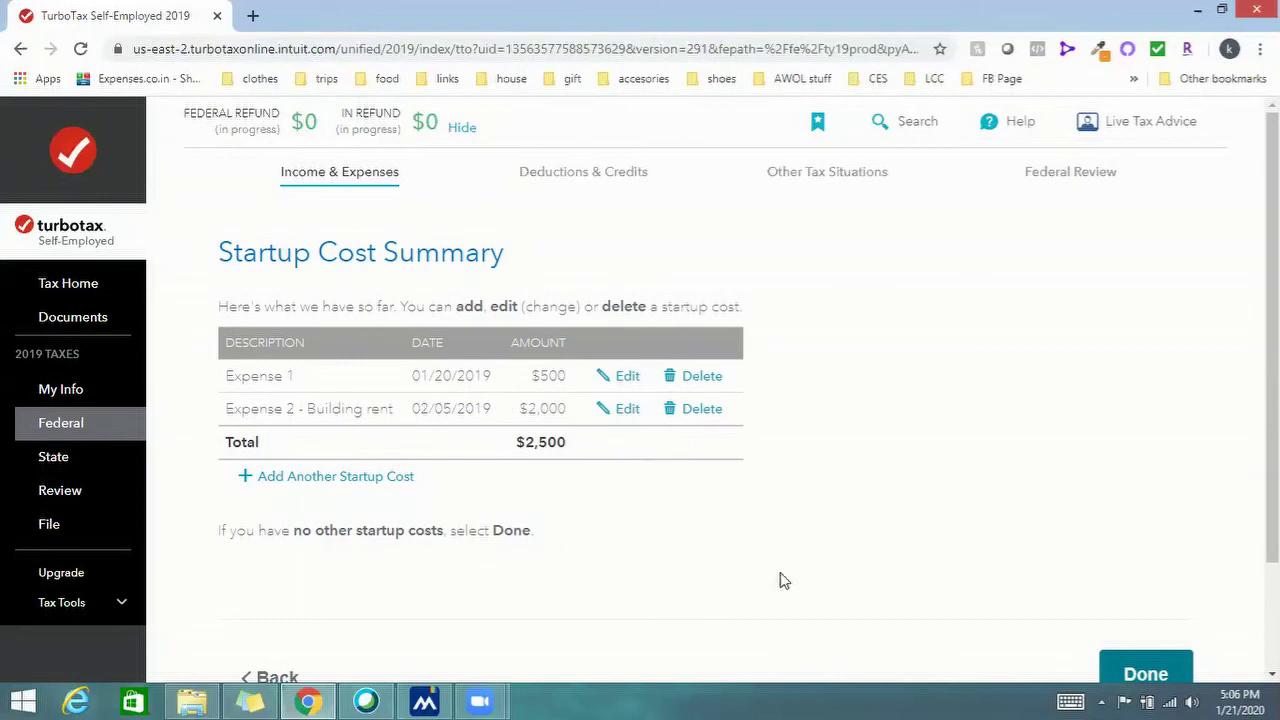
{"action": "left_click", "coordinate": [1174, 671]}
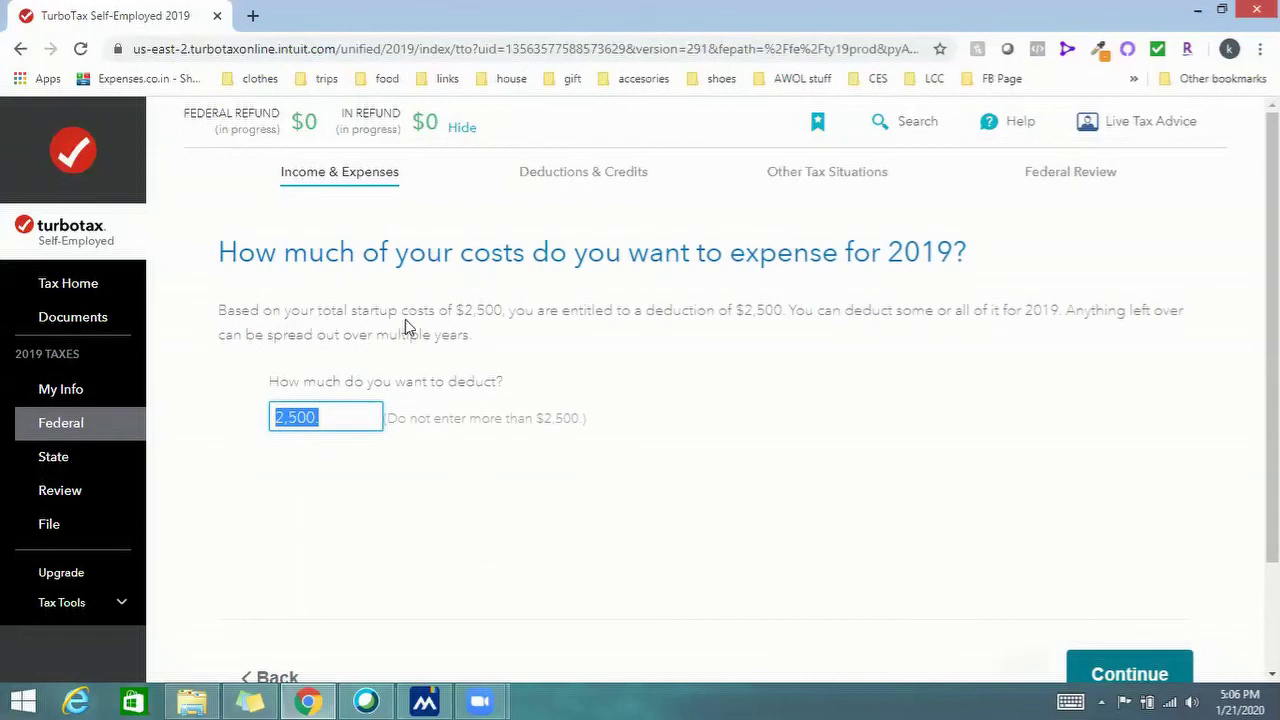
Keep the full $2,500 as the 2019 startup-cost deduction and confirm the summary
{"action": "left_click", "coordinate": [460, 313]}
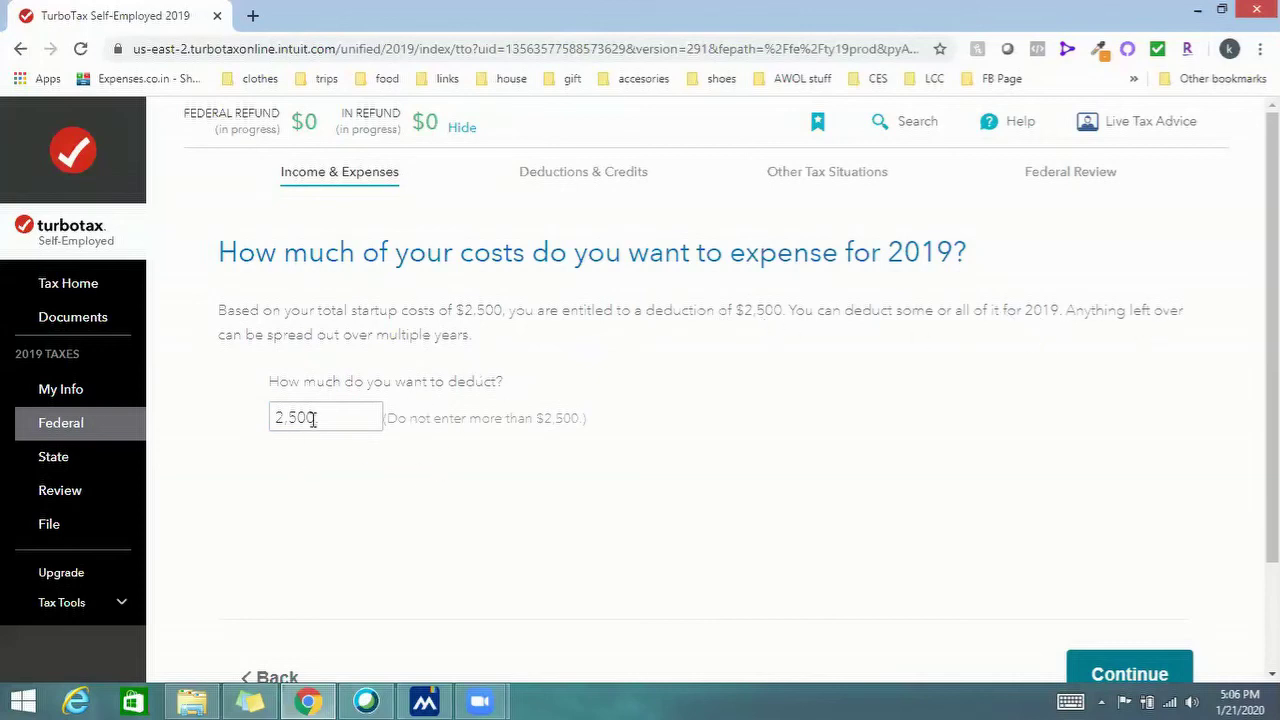
{"action": "left_click", "coordinate": [1100, 671]}
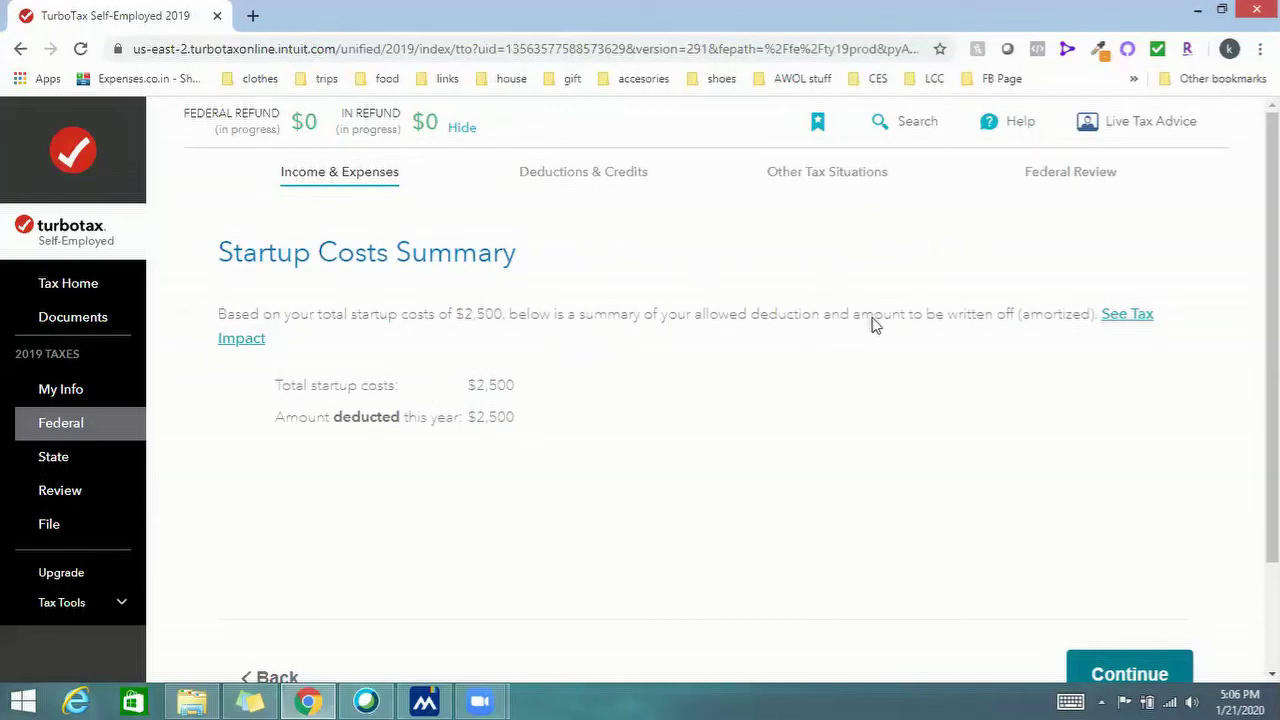
{"action": "left_click", "coordinate": [1115, 670]}
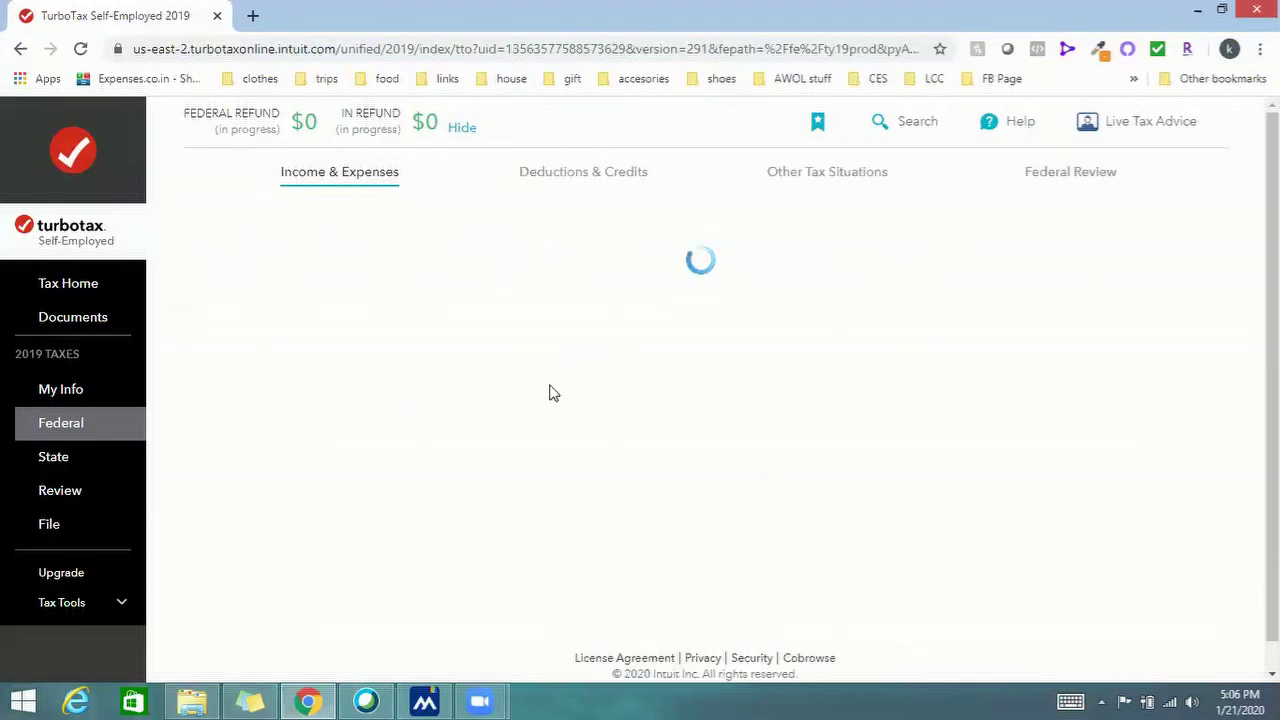
Scroll to the Expenses section to check Startup costs at $2,500, briefly highlighting the Vehicle category
{"action": "scroll", "coordinate": [1146, 382], "scroll_direction": "down", "scroll_amount": 2}
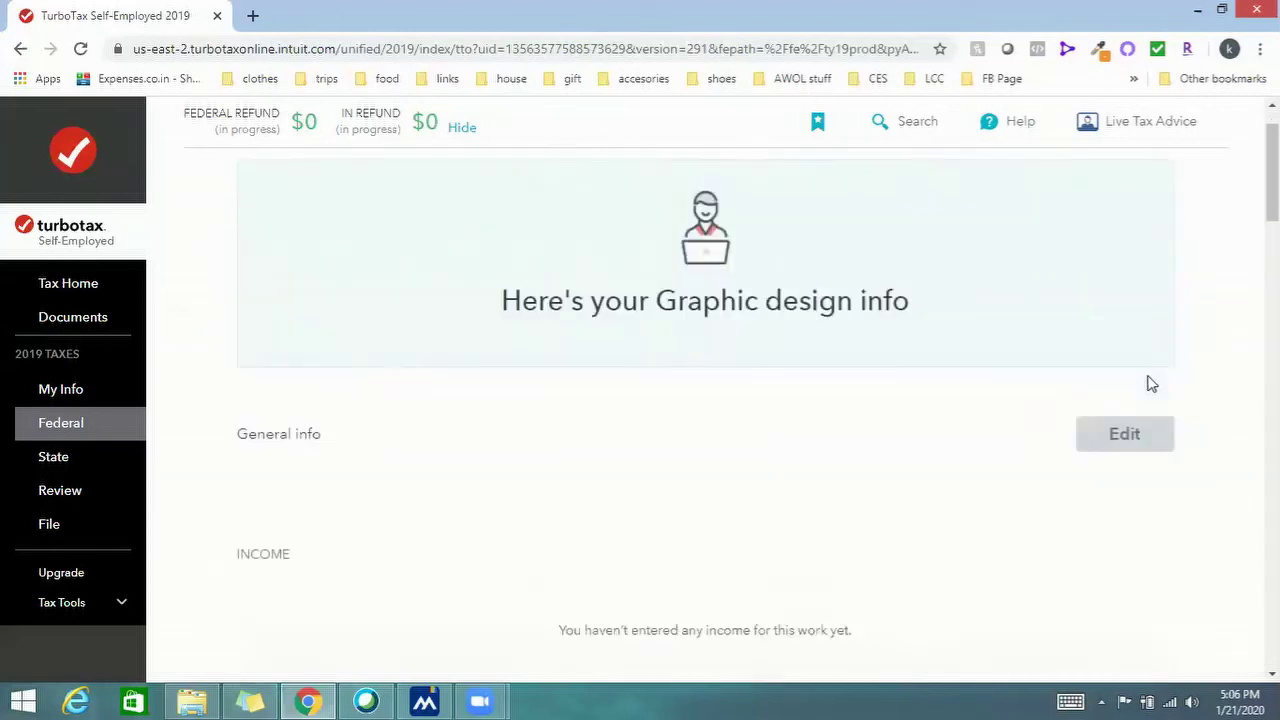
{"action": "scroll", "coordinate": [1054, 376], "scroll_direction": "down", "scroll_amount": 4}
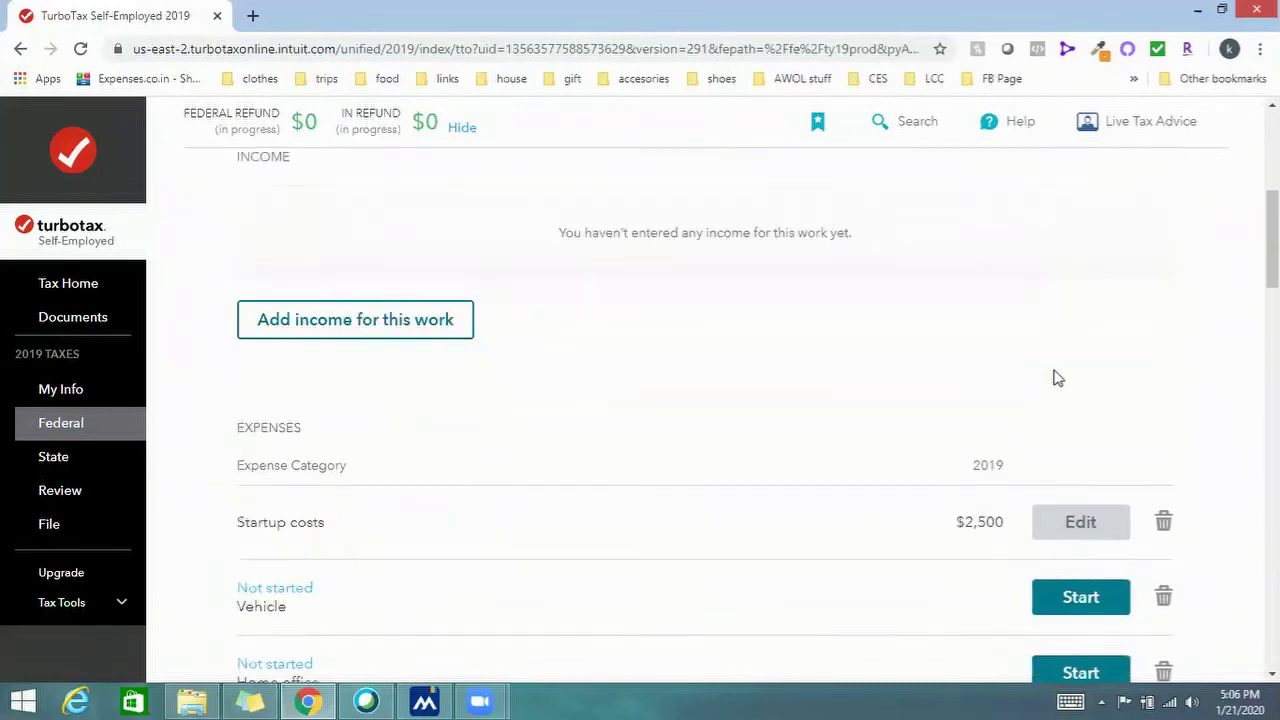
{"action": "scroll", "coordinate": [1057, 376], "scroll_direction": "up", "scroll_amount": 4}
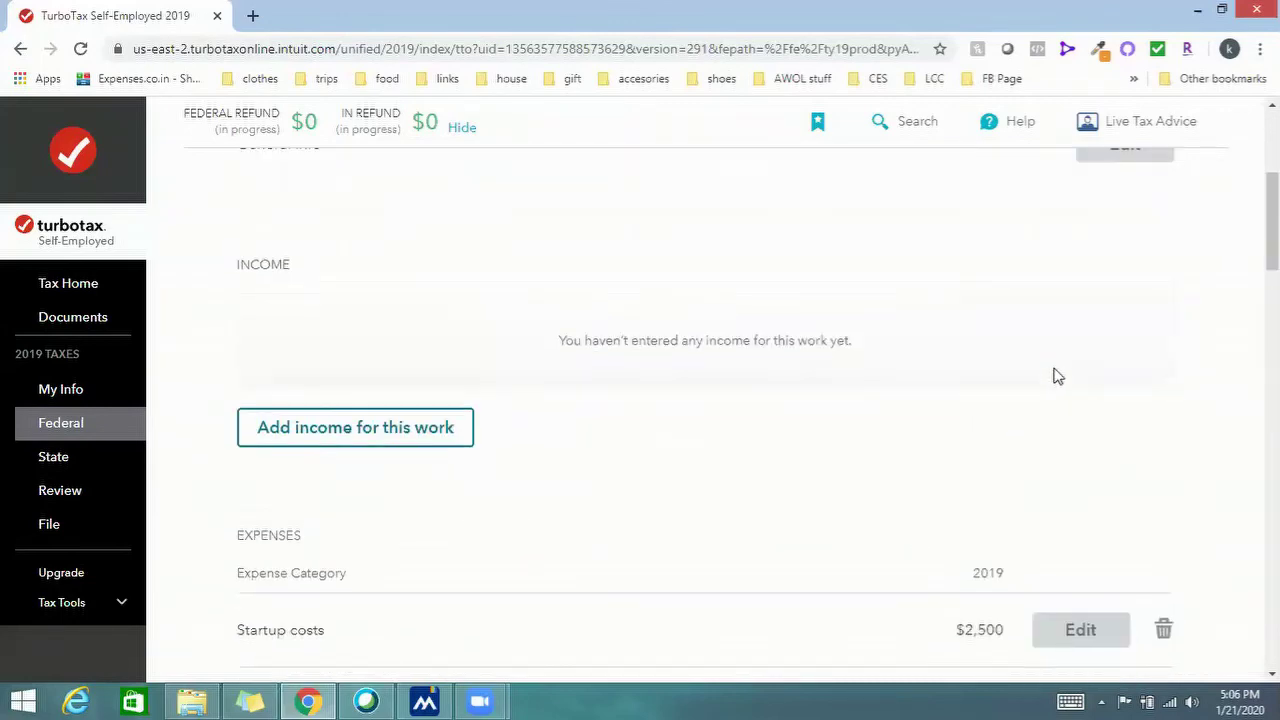
{"action": "scroll", "coordinate": [1057, 376], "scroll_direction": "down", "scroll_amount": 2}
{"action": "scroll", "coordinate": [1057, 376], "scroll_direction": "down", "scroll_amount": 1}
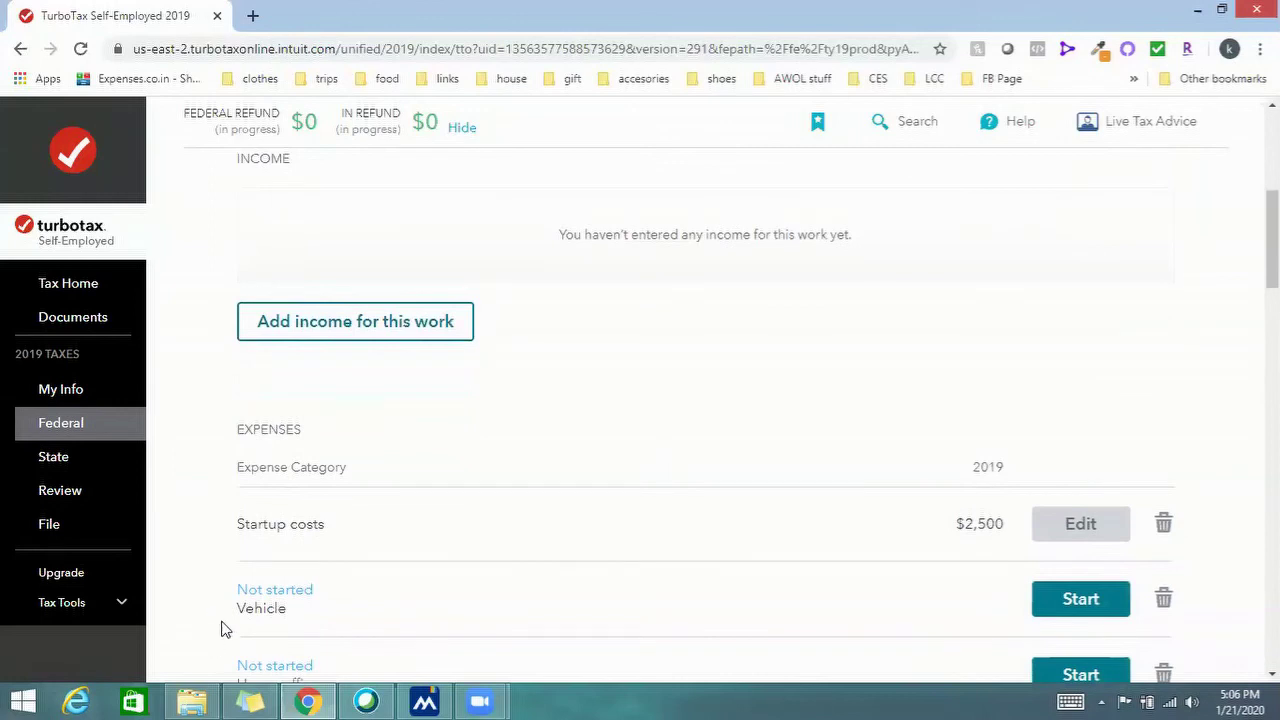
{"action": "left_click_drag", "start_coordinate": [238, 608], "coordinate": [287, 611]}
{"action": "left_click", "coordinate": [368, 536]}
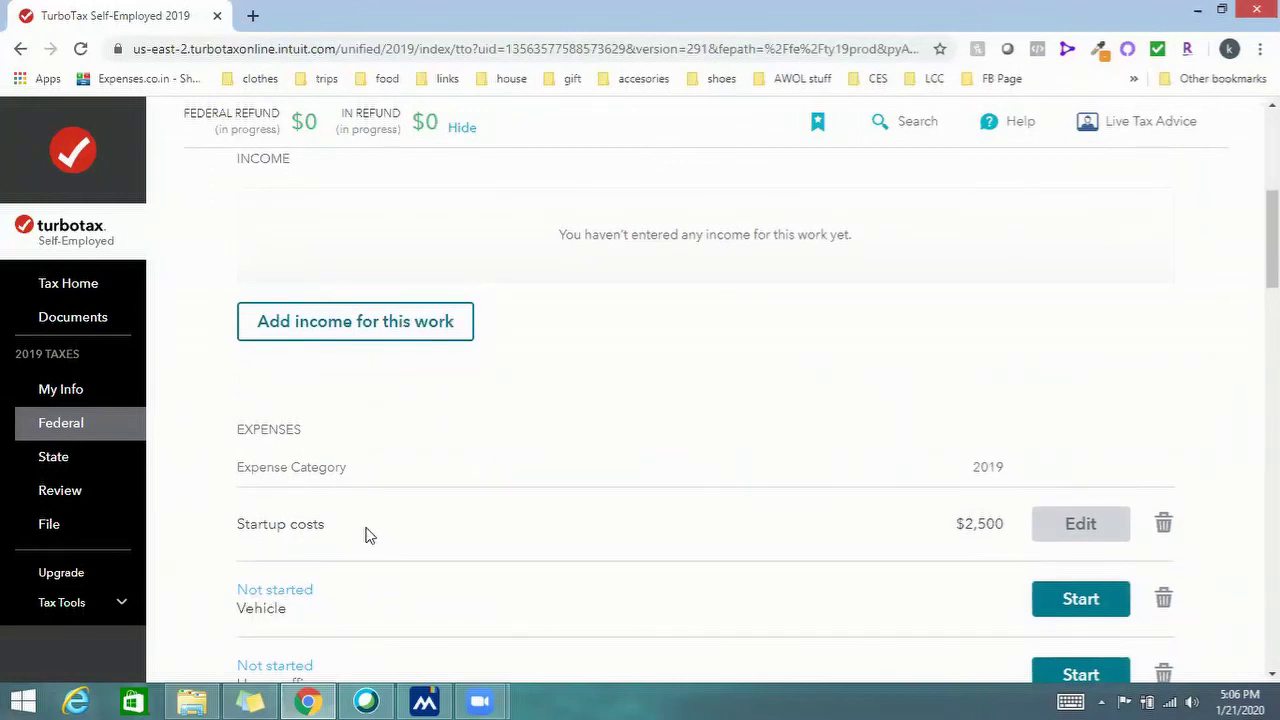